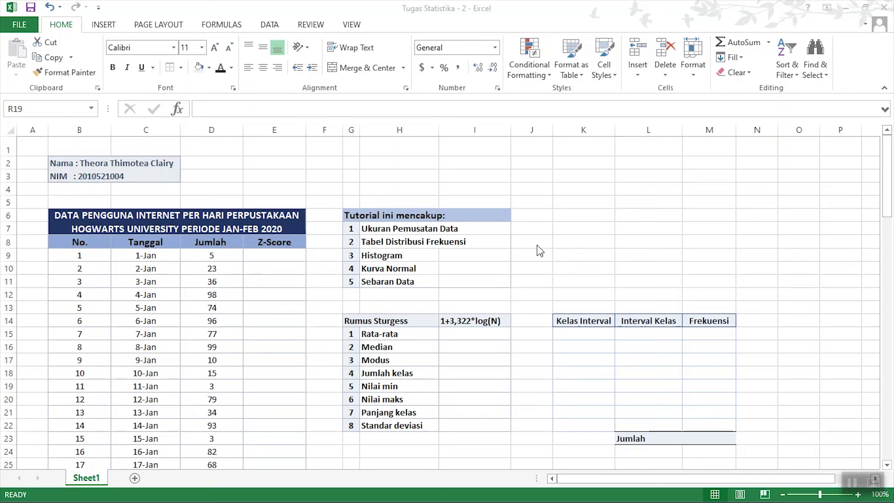
Review the daily user data from 1-Jan to 29-Feb and check that the Data Analysis tool is available
scroll(614, 254, "down", 8)
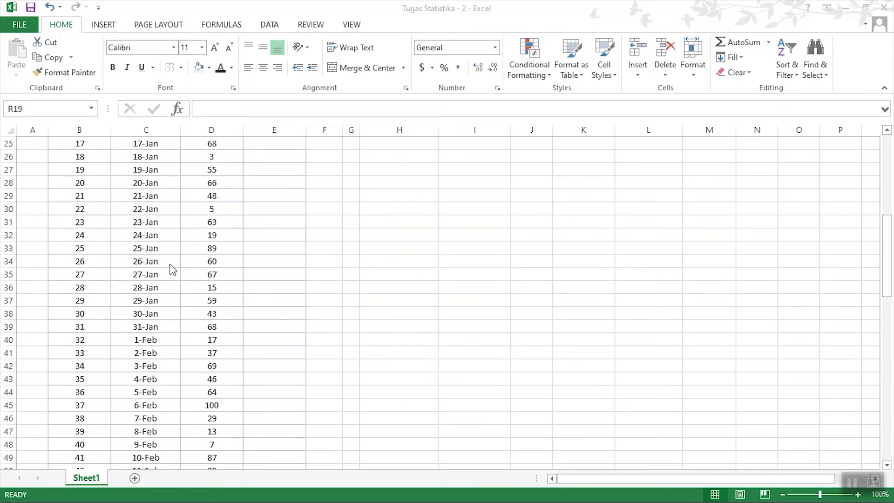
scroll(195, 284, "down", 8)
scroll(216, 299, "down", 1)
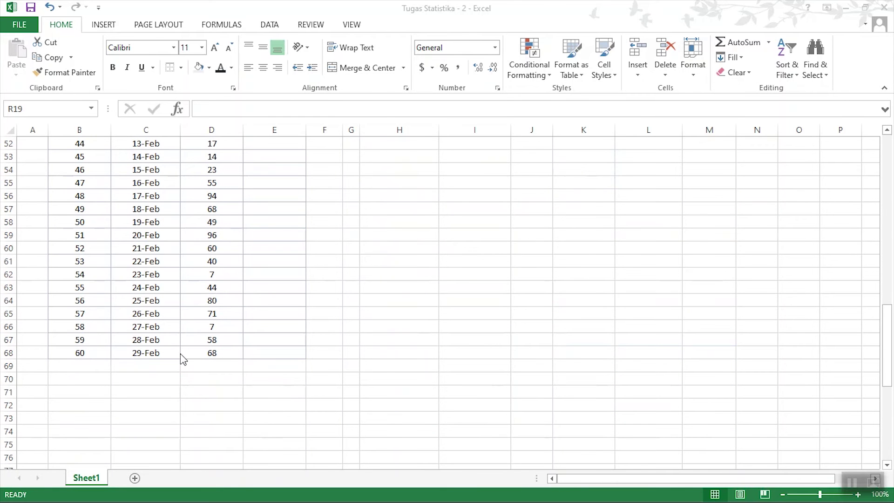
scroll(398, 326, "up", 17)
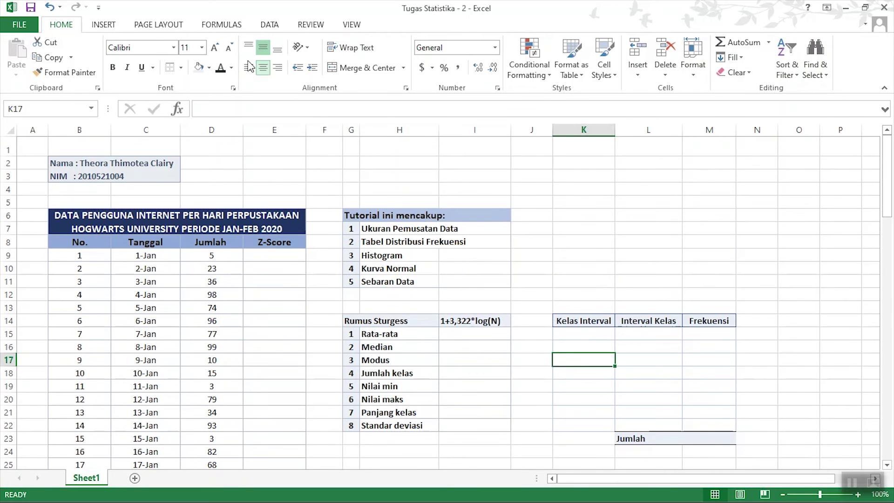
left_click(105, 26)
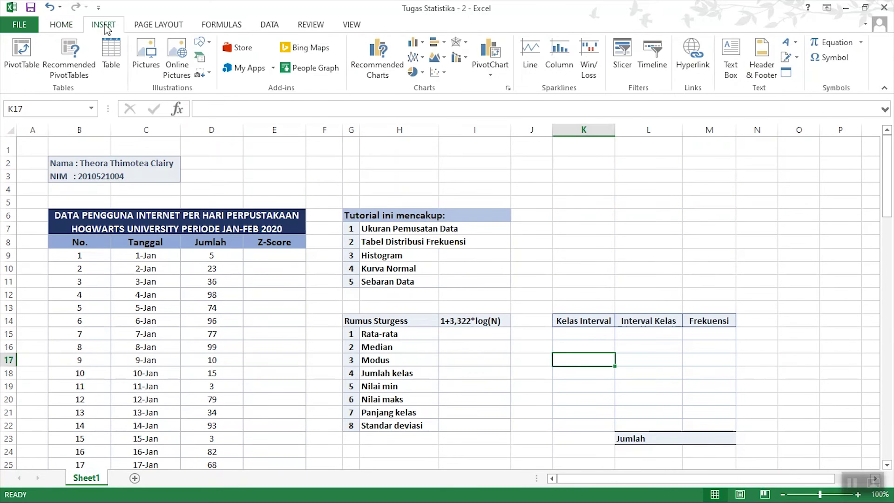
left_click(264, 31)
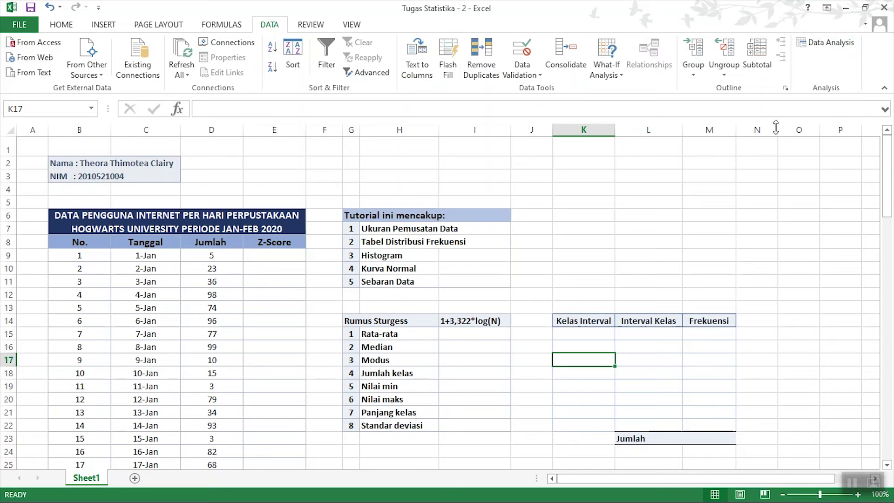
left_click(701, 242)
Calculate the mean (Rata-rata) in I15 with =average(D9:D68) over the Jumlah data
left_click(476, 335)
left_click(61, 24)
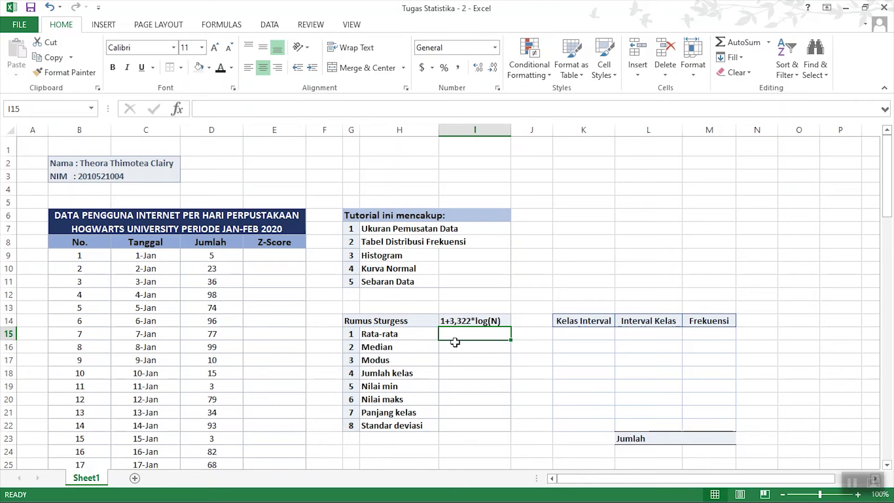
type("=")
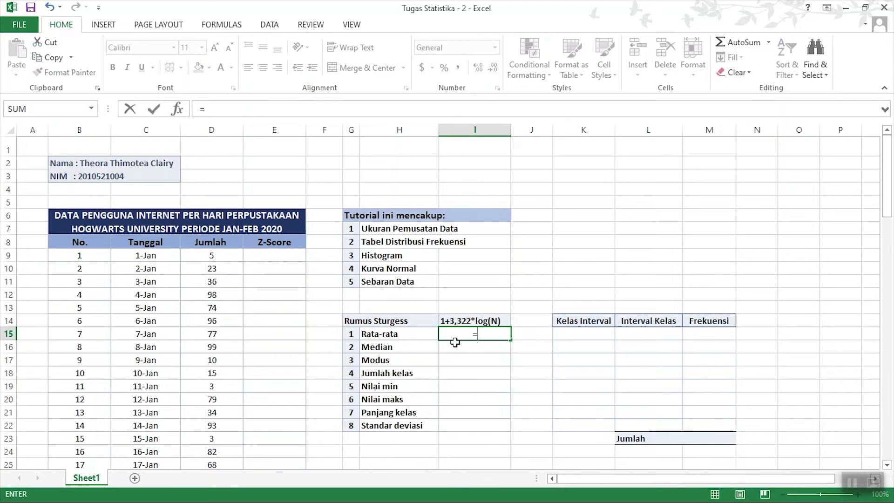
type("avera")
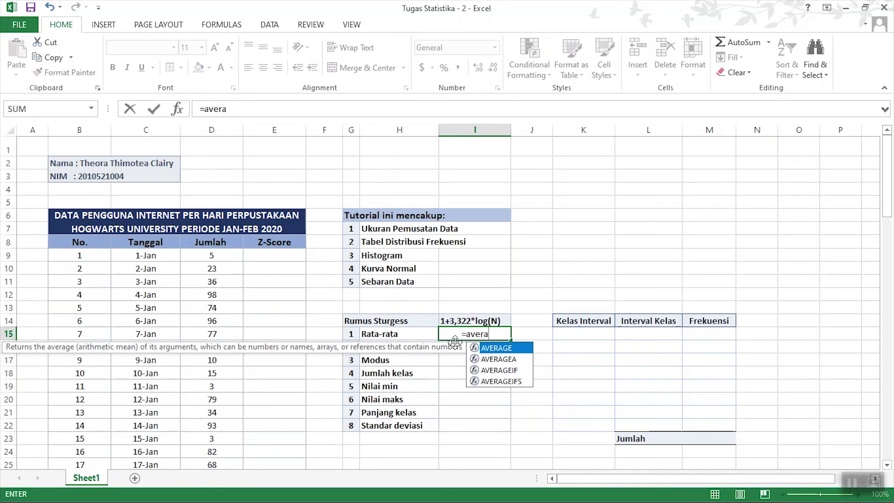
type("ge")
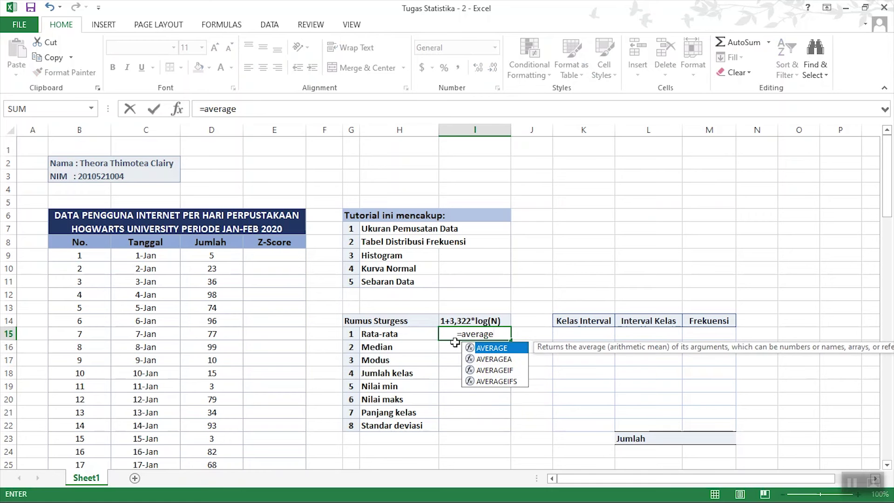
type("(")
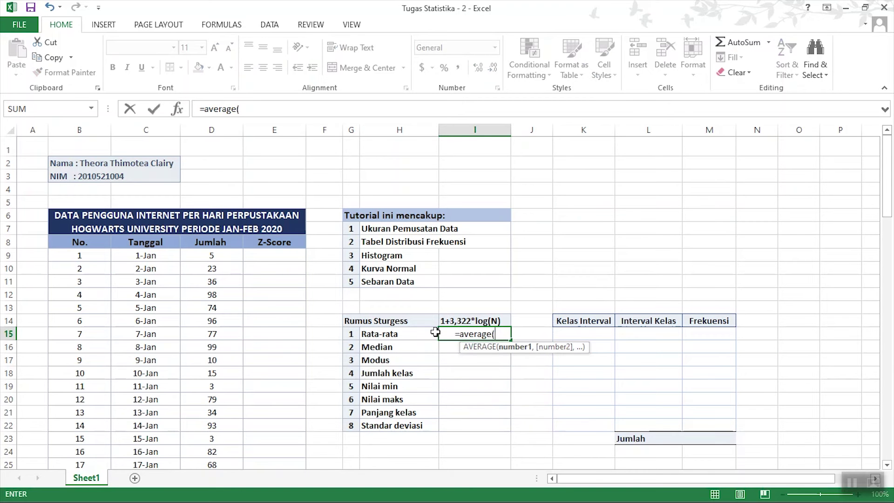
left_click(224, 257)
scroll(267, 296, "down", 17)
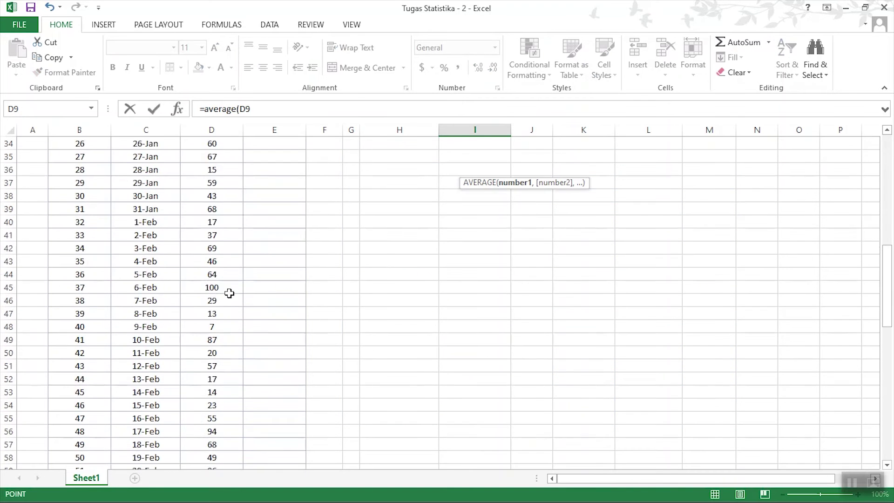
left_click(238, 351, "shift")
scroll(369, 328, "up", 17)
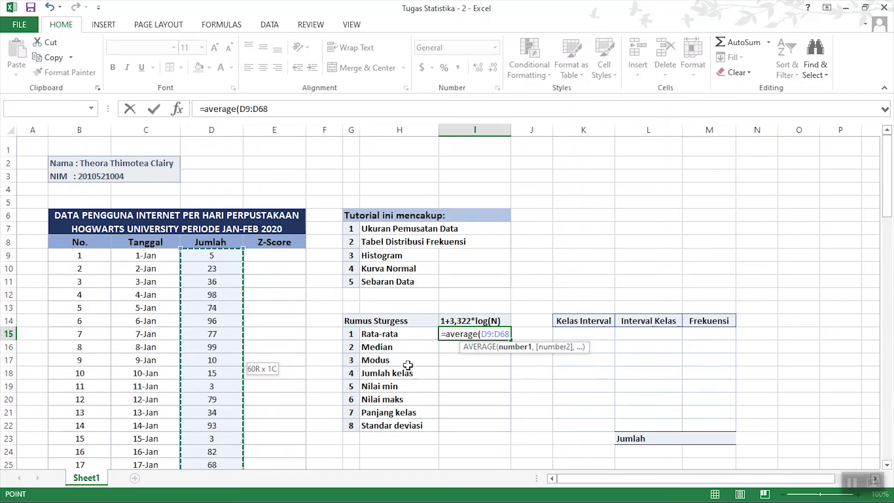
type(")")
key("Return")
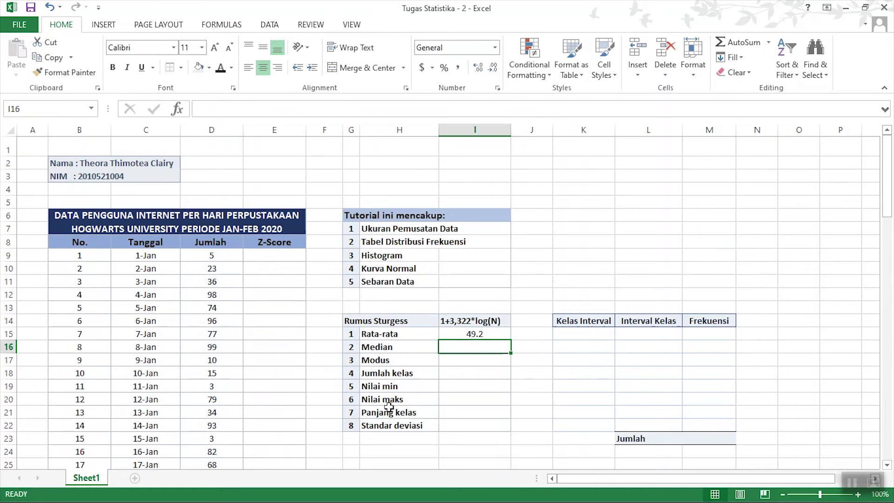
Calculate the Median in I16 with the MEDIAN function over the Jumlah data D9:D68
type("=median(")
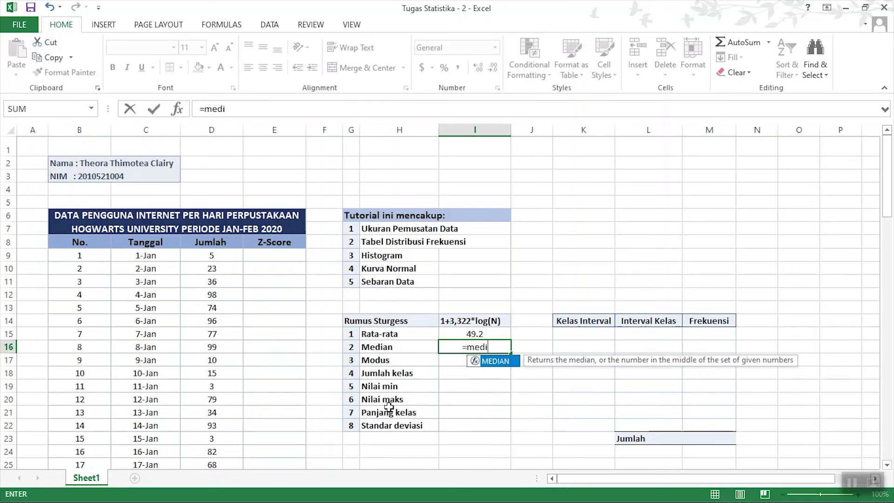
left_click(231, 254)
scroll(253, 288, "down", 20)
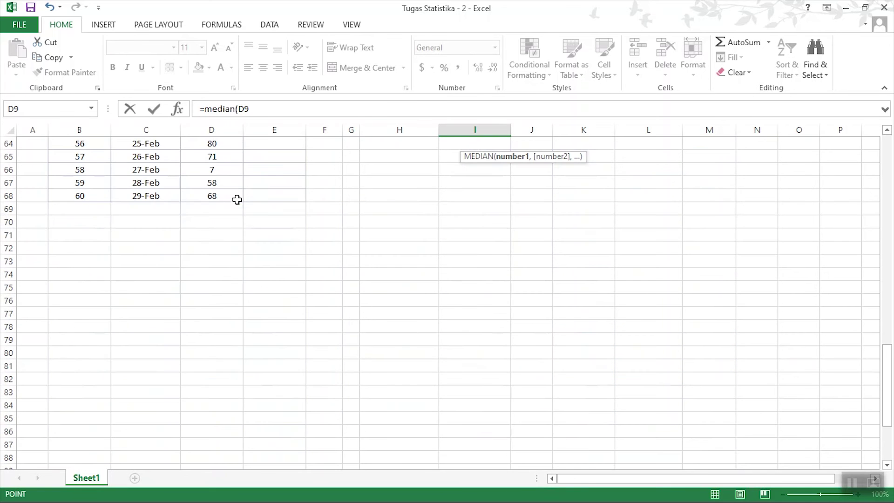
left_click(237, 199, "shift")
scroll(328, 291, "up", 20)
key("Return")
Calculate the Modus in I17 with the MODE function over the Jumlah data D9:D68
type("=")
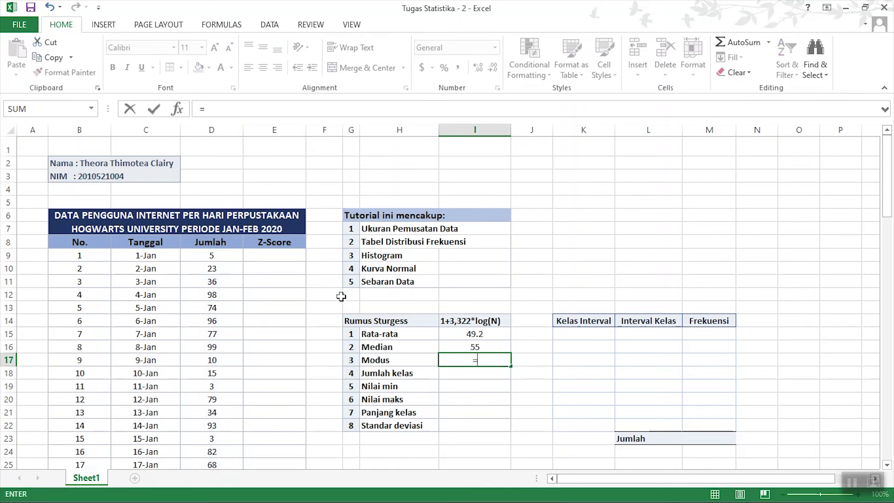
type("mode(")
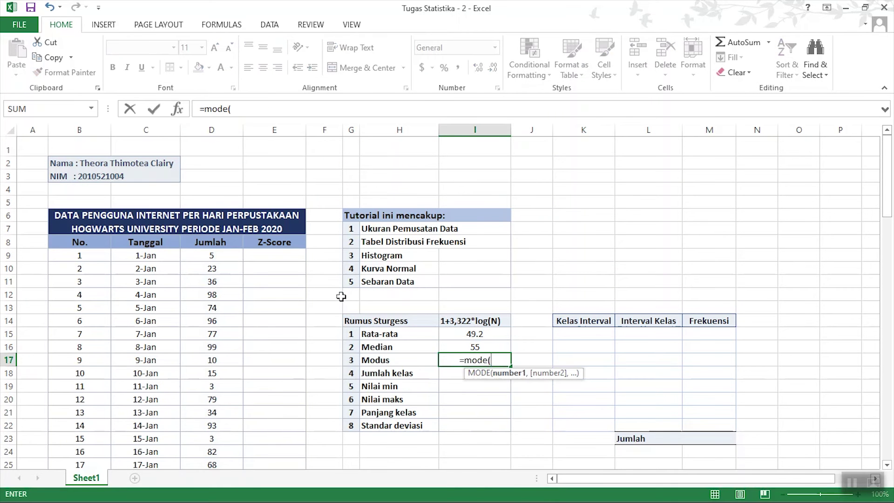
left_click(233, 257)
scroll(286, 293, "down", 20)
left_click(231, 238, "shift")
scroll(358, 252, "up", 20)
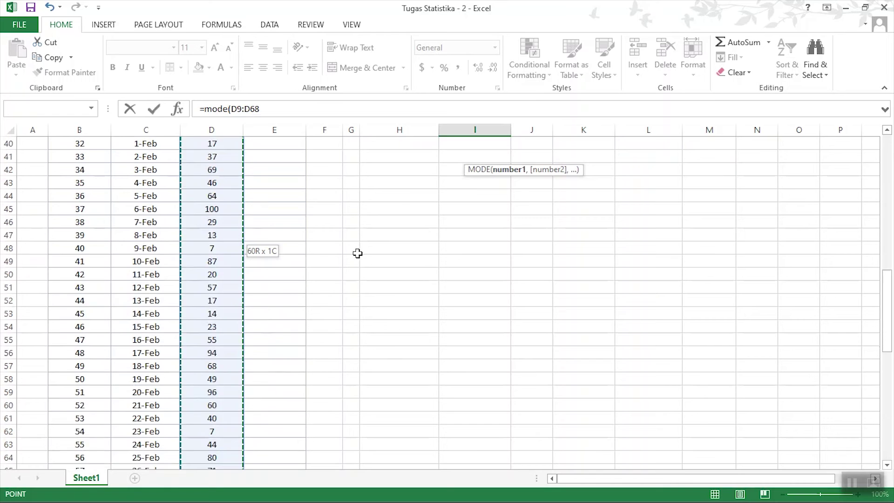
key("Return")
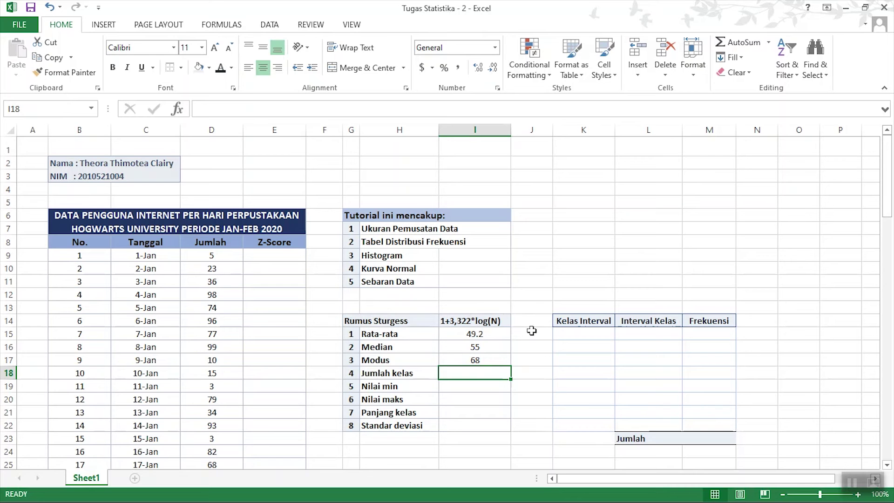
Enter the Sturgess formula =1+3,322*log10(60) in I18 for Jumlah kelas
type("=")
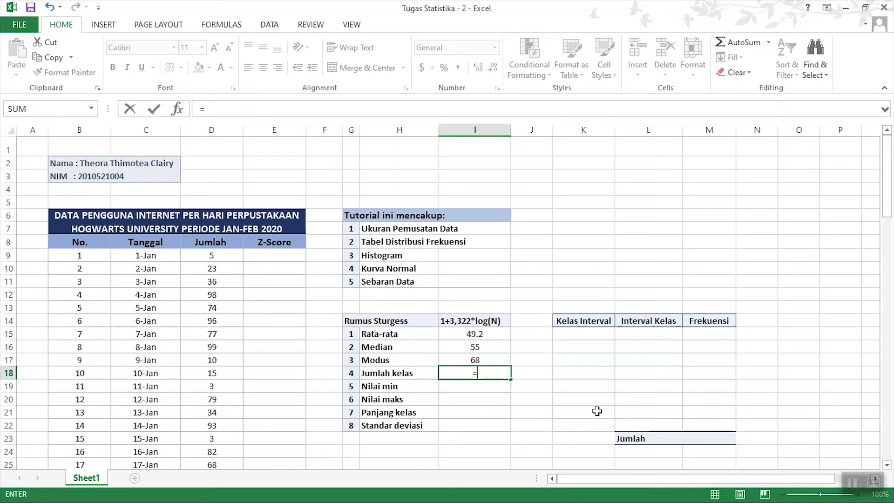
type("1+3,322*")
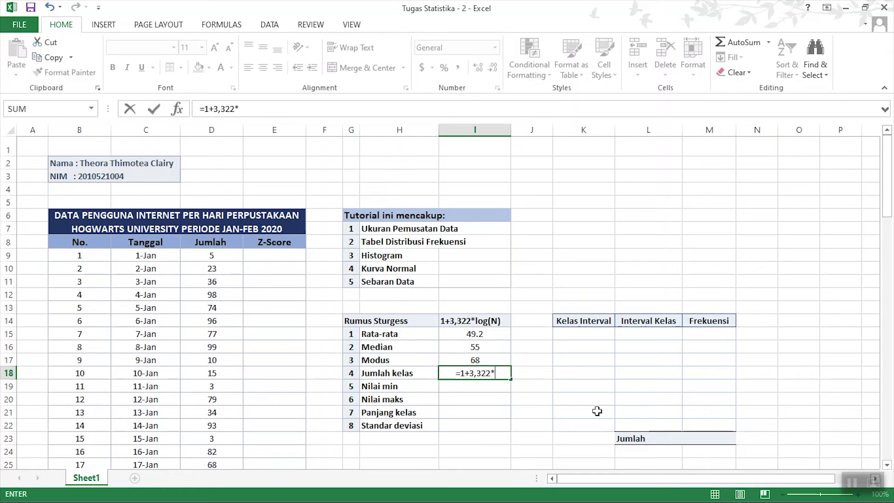
type("log")
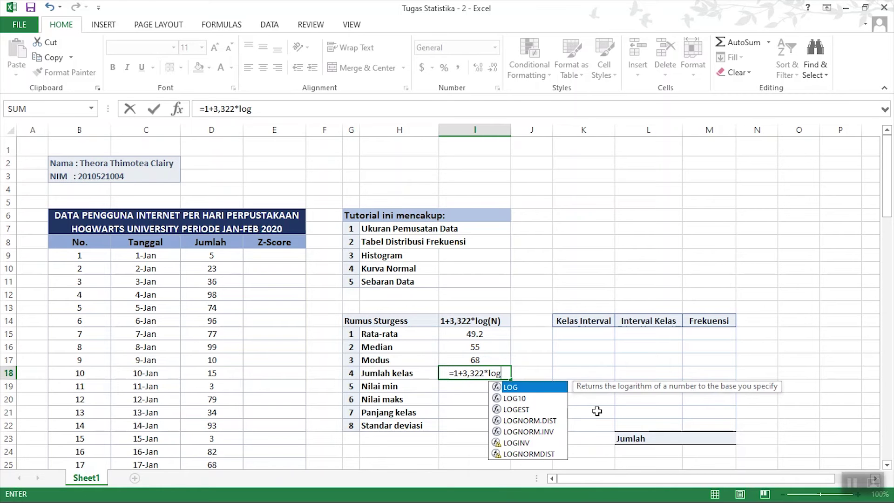
type("10(")
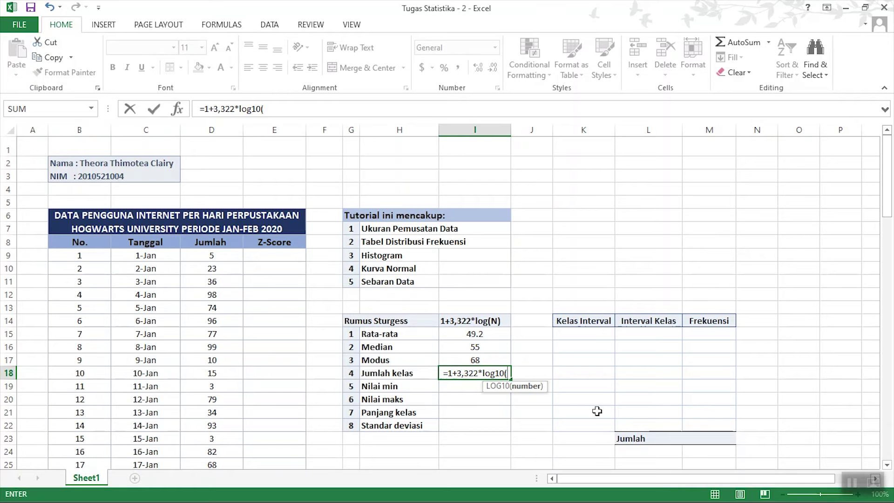
type("60)")
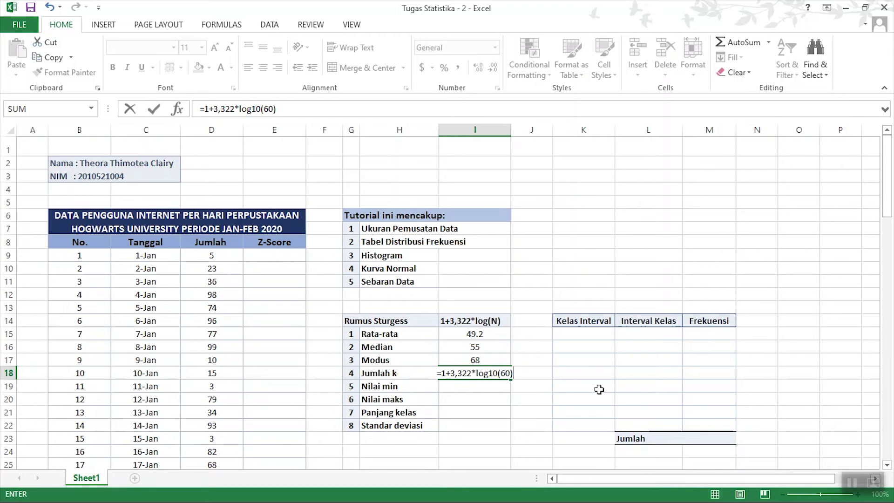
key("Return")
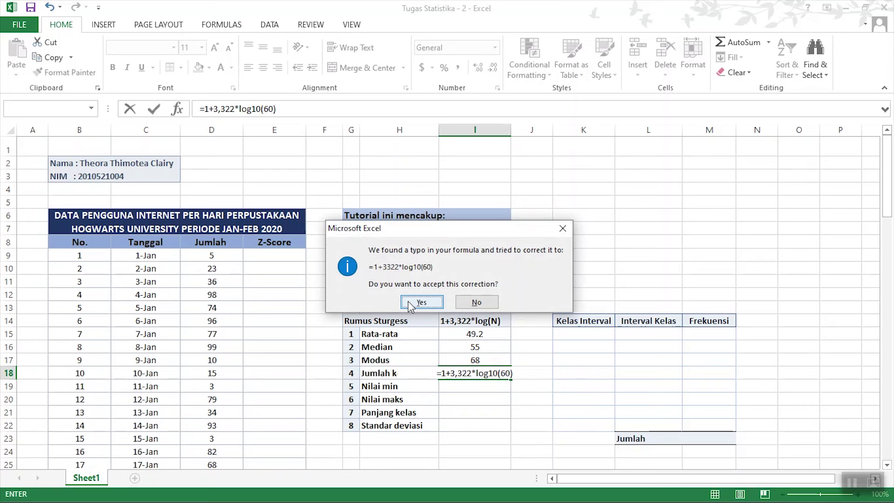
Reject the suggested correction and replace the decimal comma with a point, so the Jumlah kelas formula reads =1+3.322*log10(60)
left_click(476, 302)
left_click(429, 327)
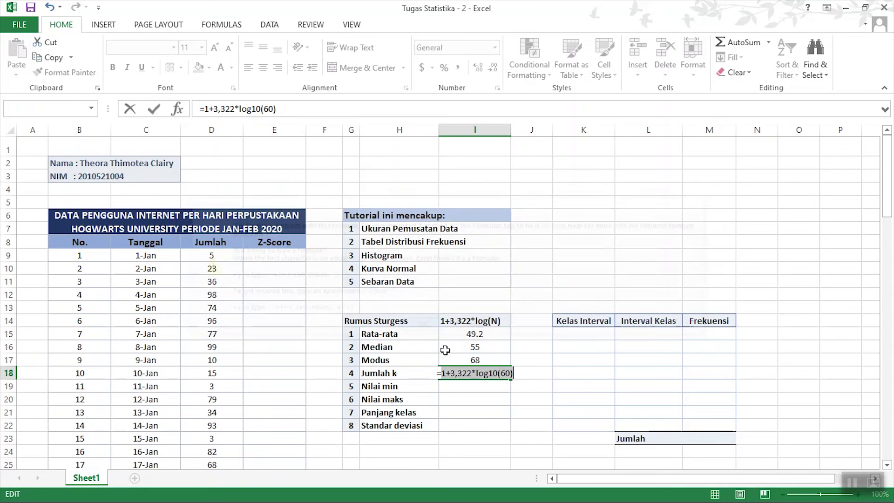
left_click(461, 374)
key("BackSpace")
type(".")
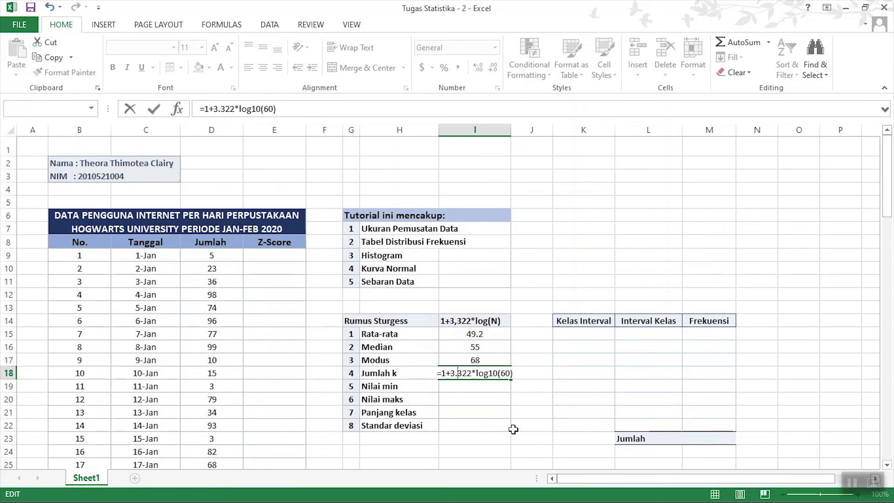
left_click(577, 386)
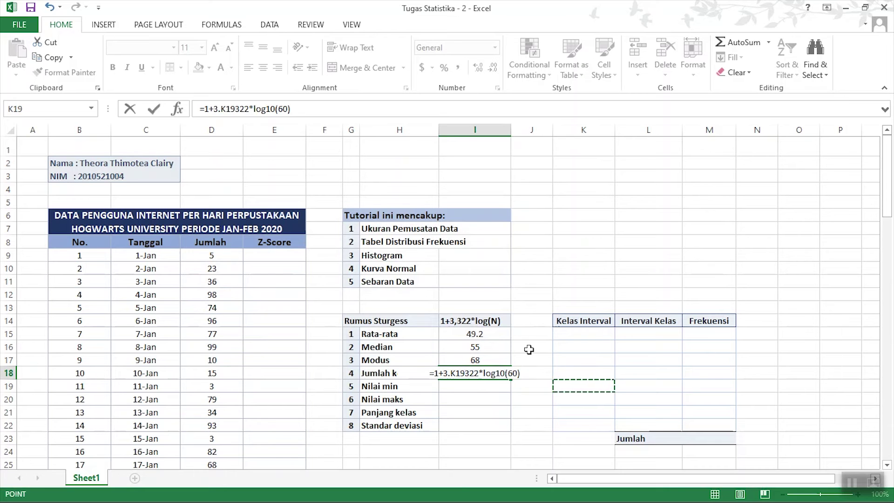
key("BackSpace")
key("BackSpace")
key("BackSpace")
key("Return")
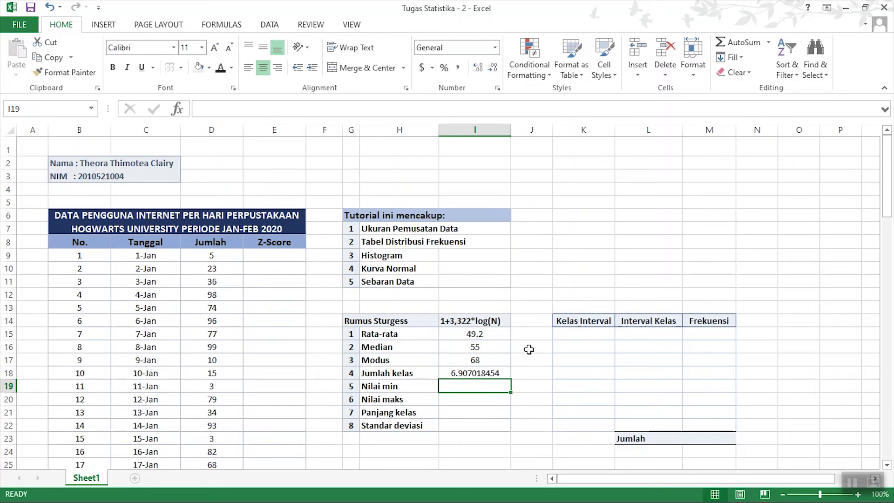
left_click(486, 373)
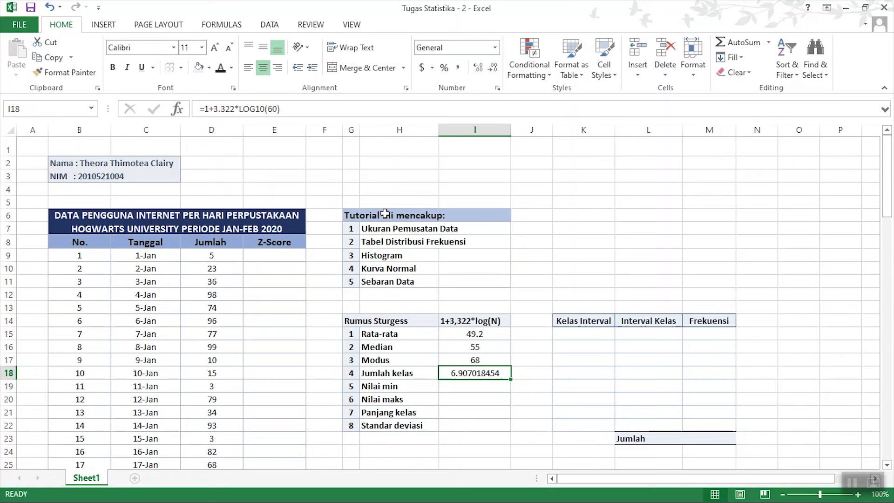
left_click_drag(214, 108, 236, 109)
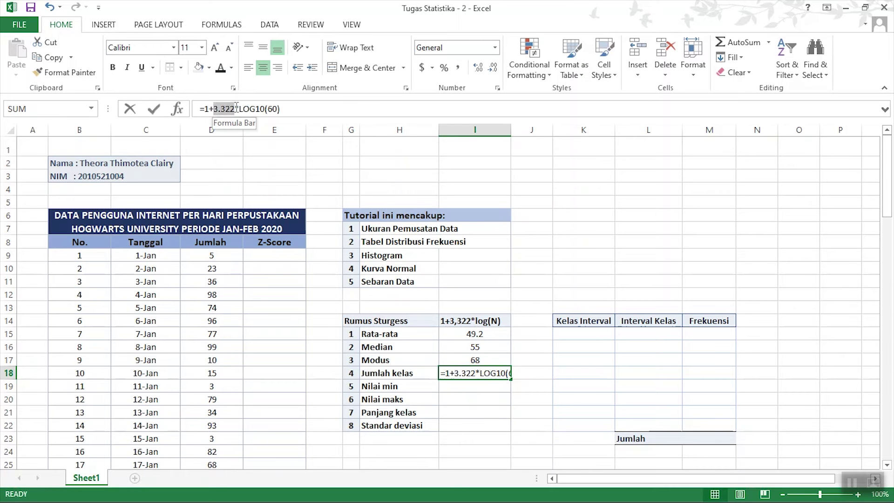
left_click(602, 357)
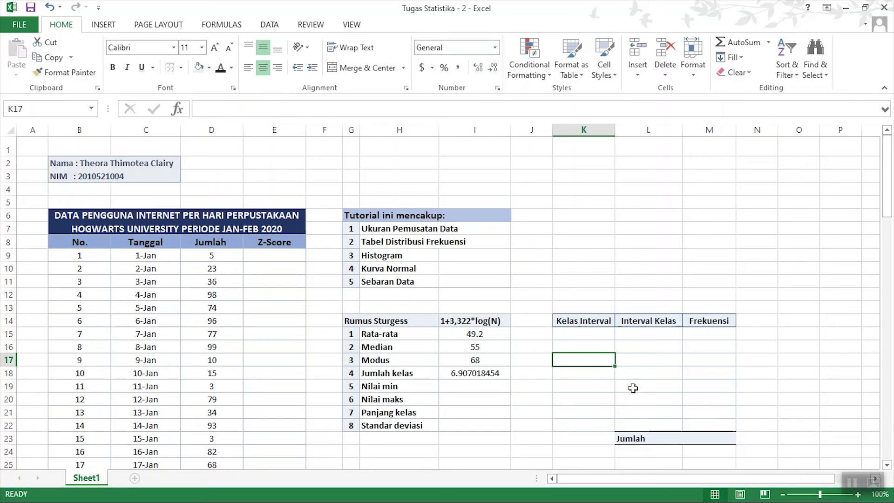
Reduce the displayed precision of the Jumlah kelas result in I18 to two decimal places
left_click(481, 373)
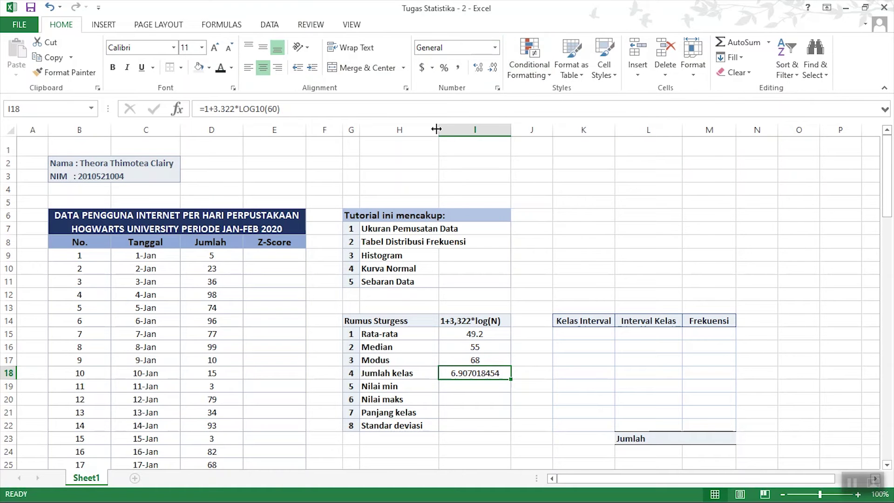
left_click(492, 70)
left_click(492, 70)
left_click(493, 70)
left_click(493, 70)
left_click(492, 70)
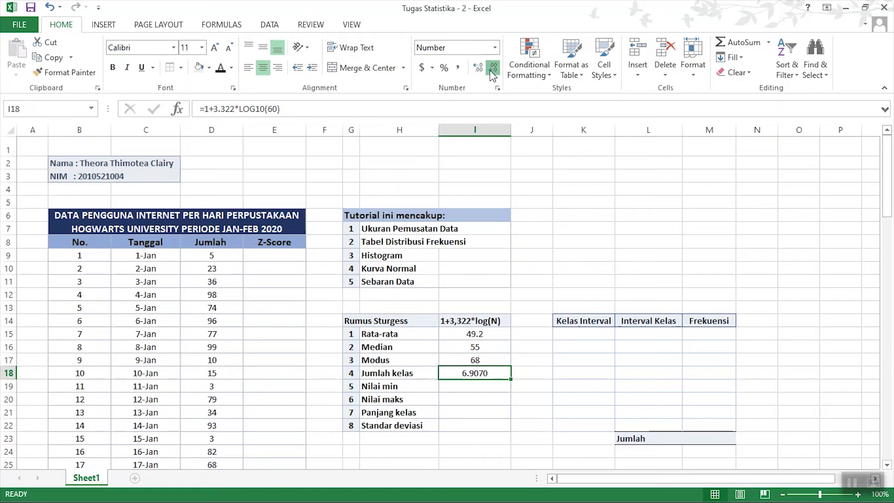
left_click(492, 70)
left_click(493, 71)
key("Down")
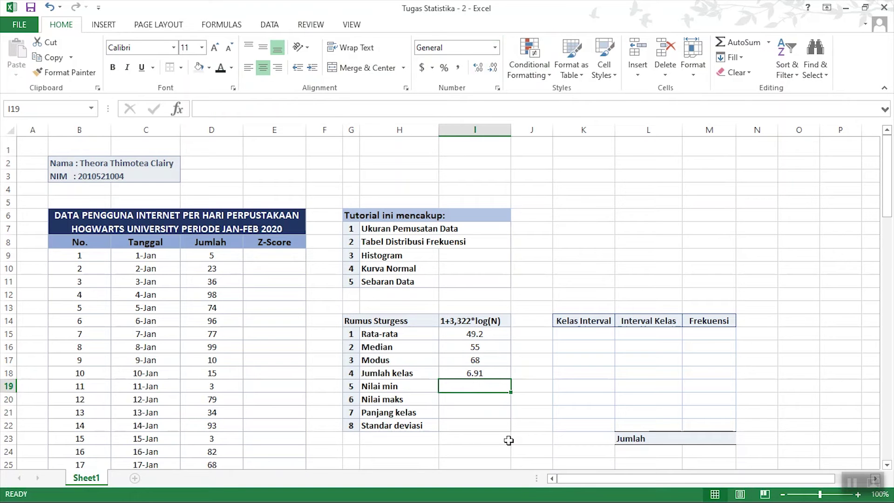
Calculate Nilai min in I19 with the MIN function over the Jumlah data D9:D68
type("=min")
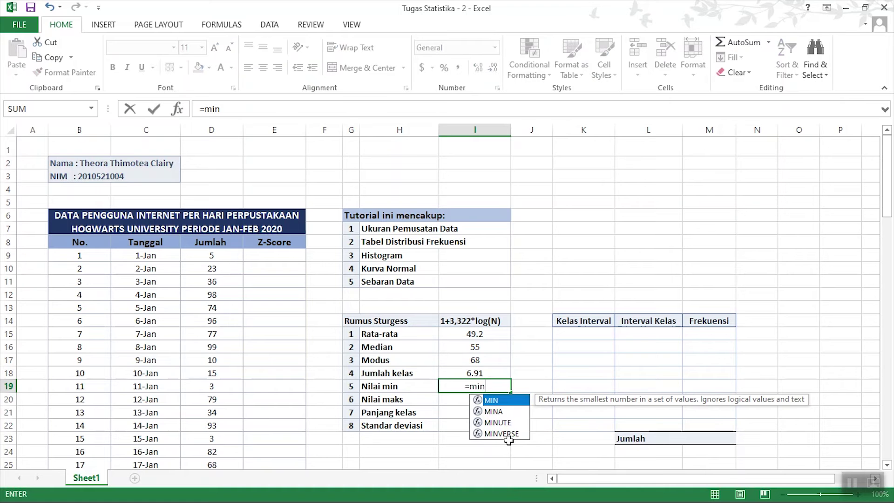
type("(")
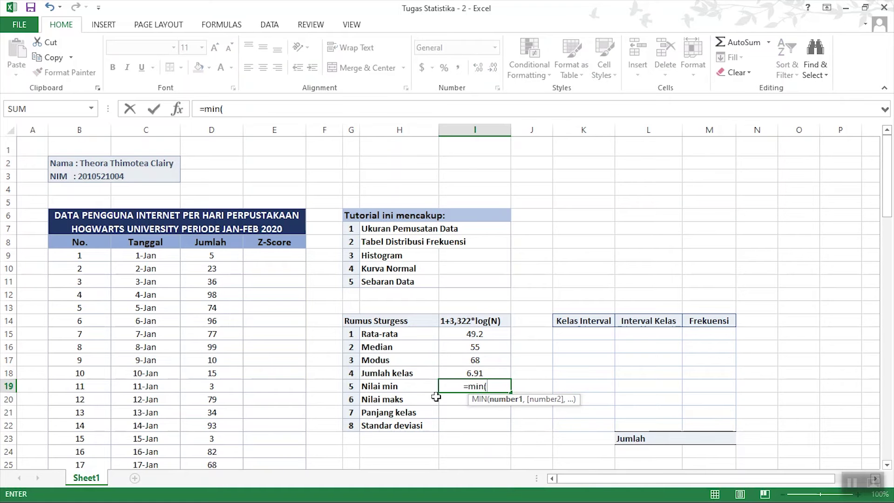
left_click_drag(214, 258, 236, 365)
scroll(214, 280, "down", 16)
key("Return")
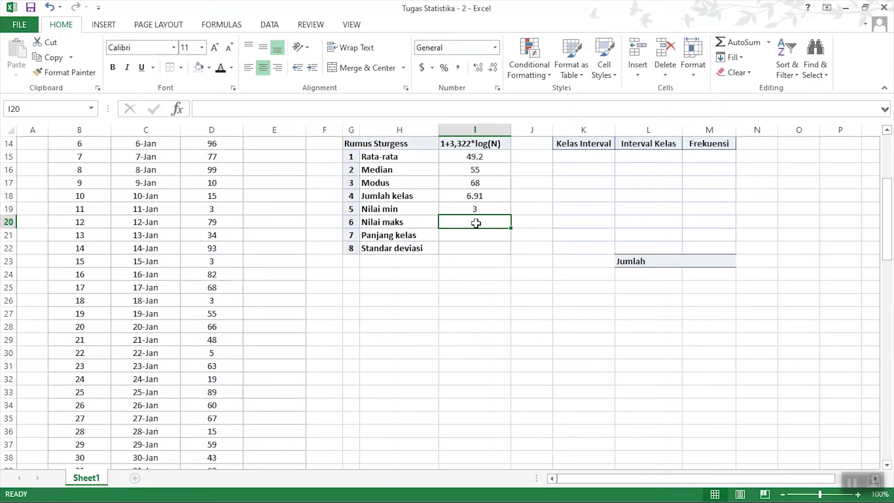
Calculate Nilai maks in I20 with the MAX function over the Jumlah data D9:D68
type("=max")
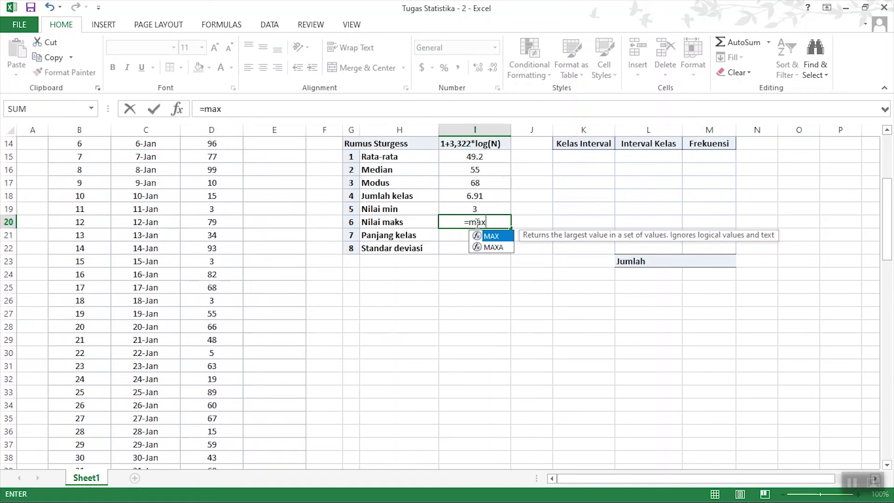
type("(")
scroll(224, 275, "up", 5)
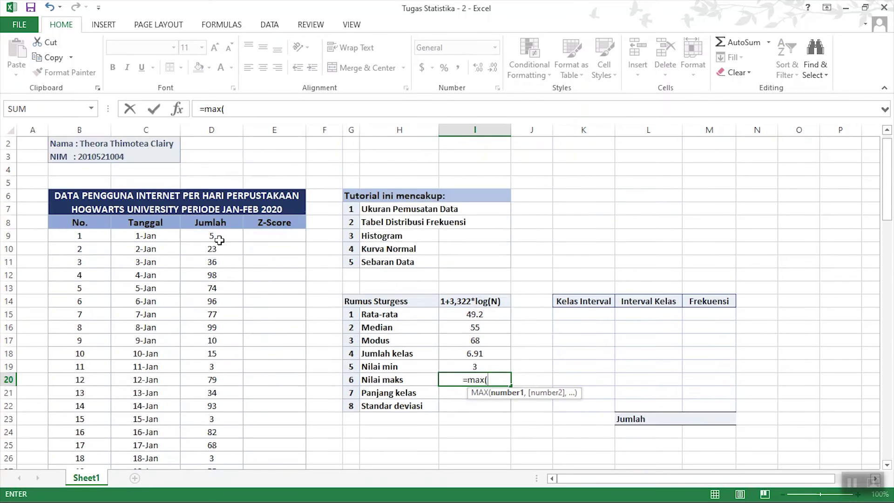
left_click(214, 219)
scroll(260, 379, "down", 17)
left_click(234, 344, "shift")
key("Return")
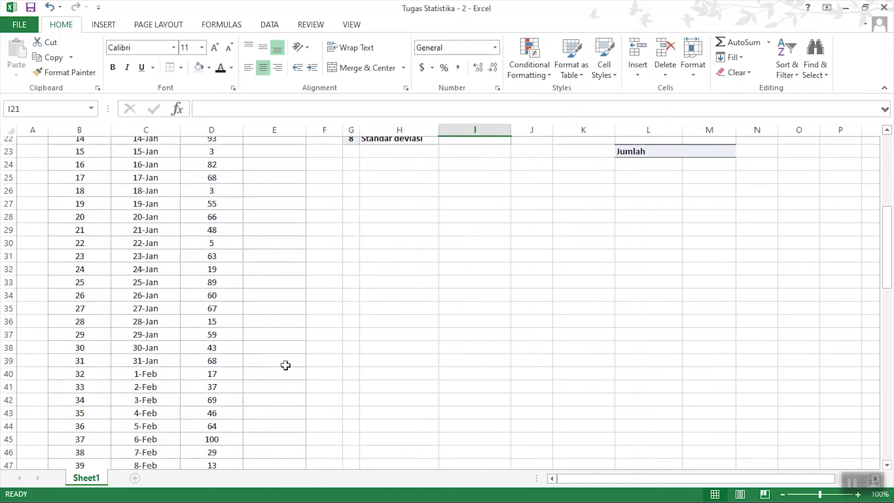
Calculate Panjang kelas in I21 with the formula =(I20-I19)/I18, dividing the range by the number of classes
scroll(286, 365, "up", 6)
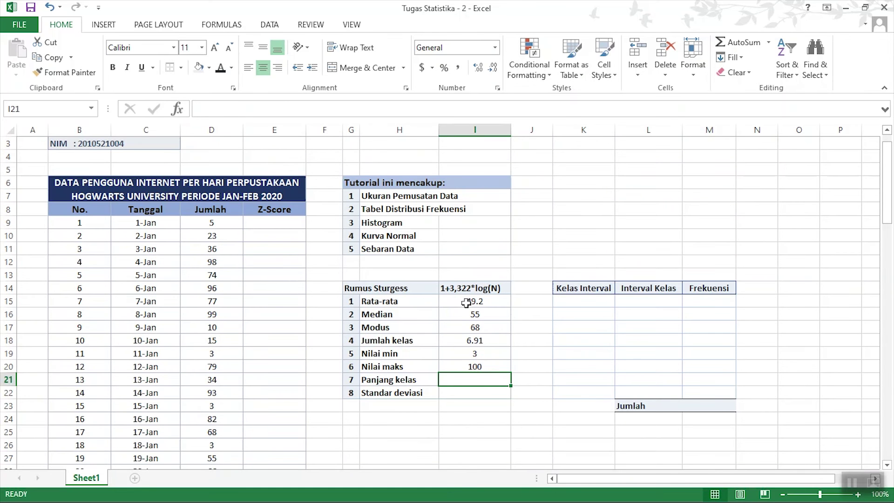
left_click(371, 111)
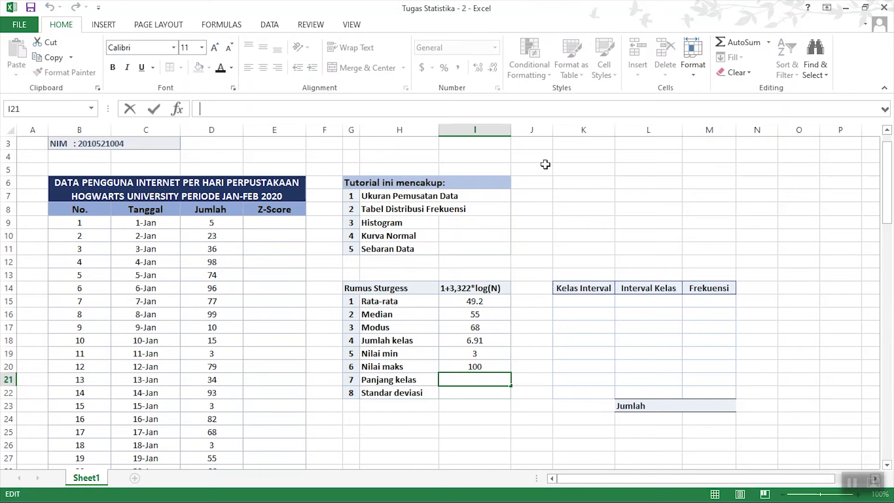
type("=(")
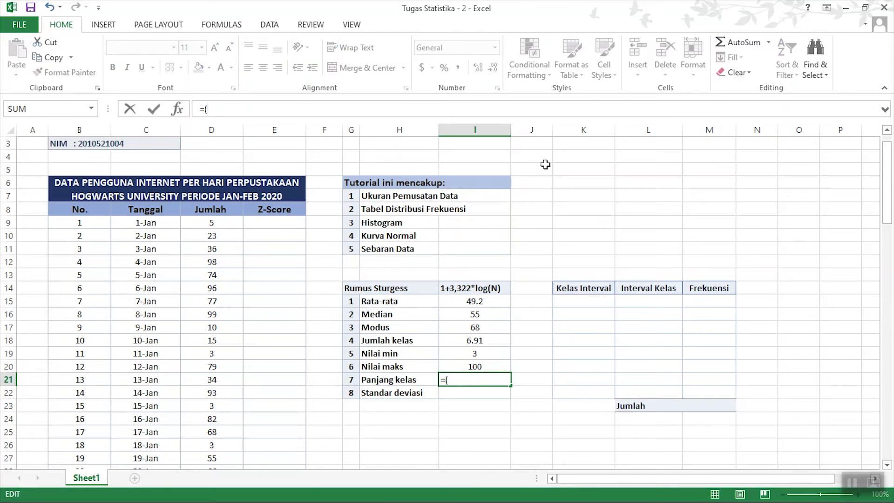
left_click(460, 367)
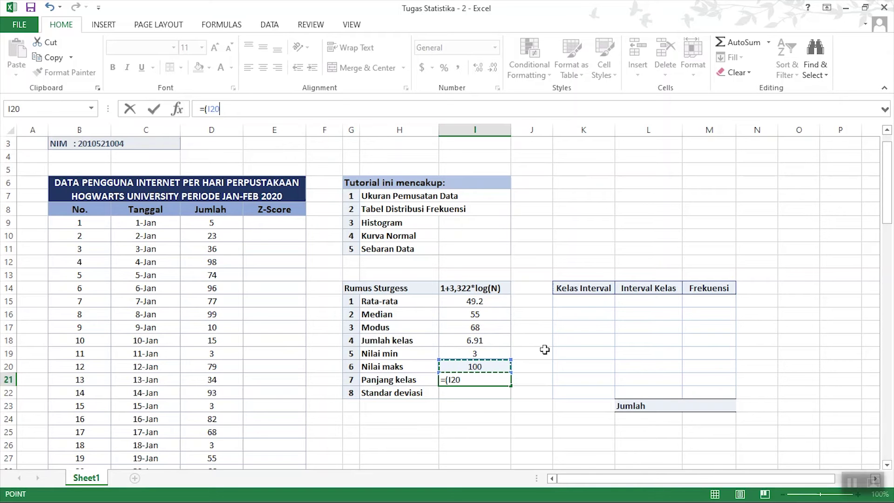
type("-")
left_click(454, 353)
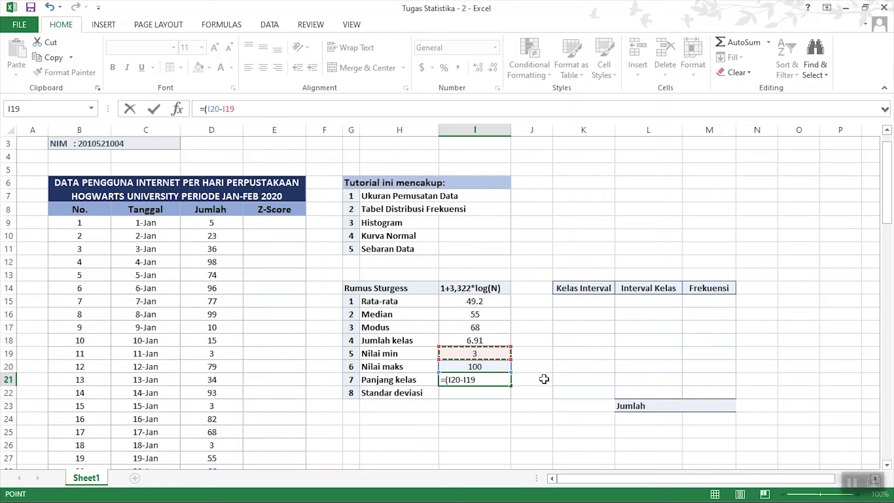
type(")/")
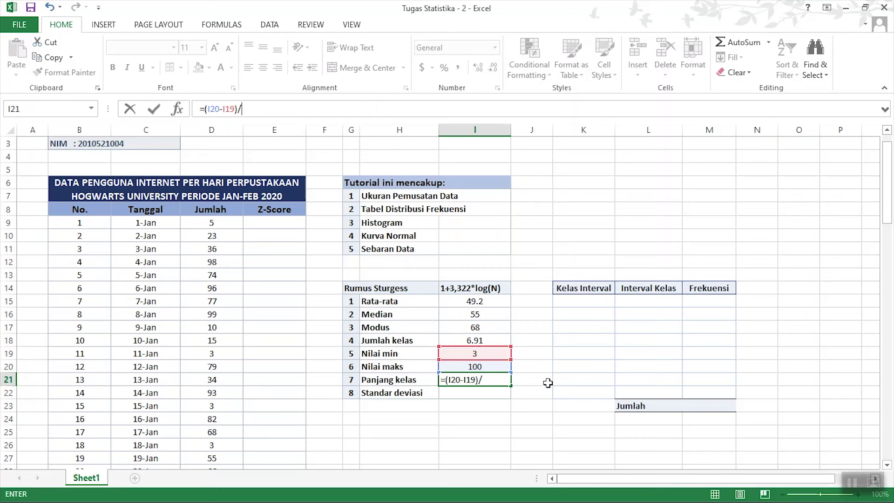
left_click(473, 341)
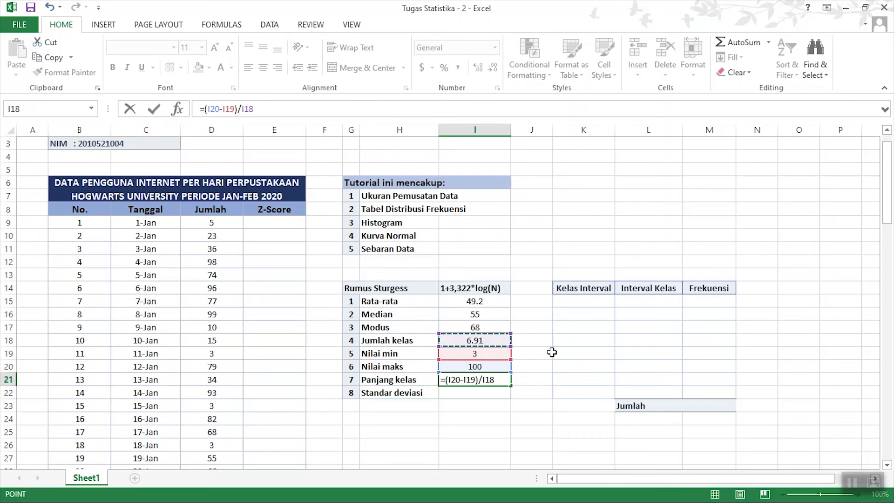
key("Return")
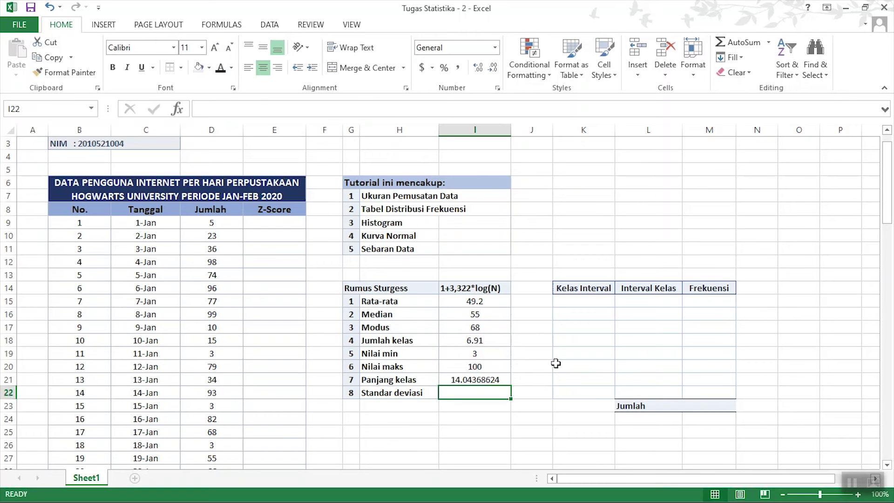
Reduce the displayed precision of the Panjang kelas result in I21 to a whole number without decimals
left_click(509, 380)
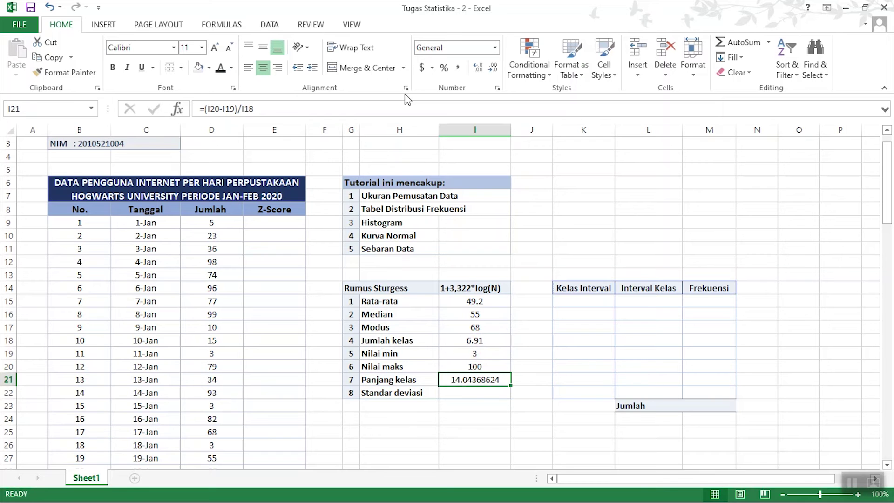
left_click(492, 69)
left_click(492, 69)
left_click(492, 69)
left_click(491, 68)
left_click(492, 69)
left_click(492, 69)
key("Return")
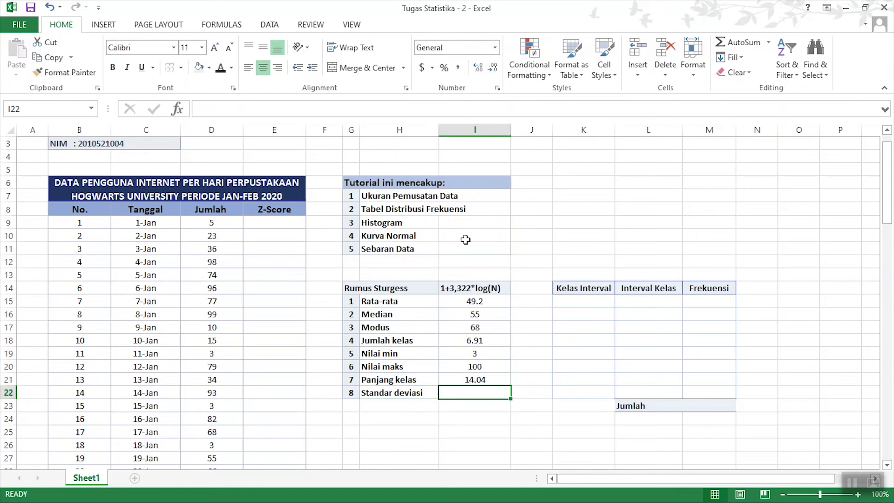
left_click(499, 380)
left_click(492, 70)
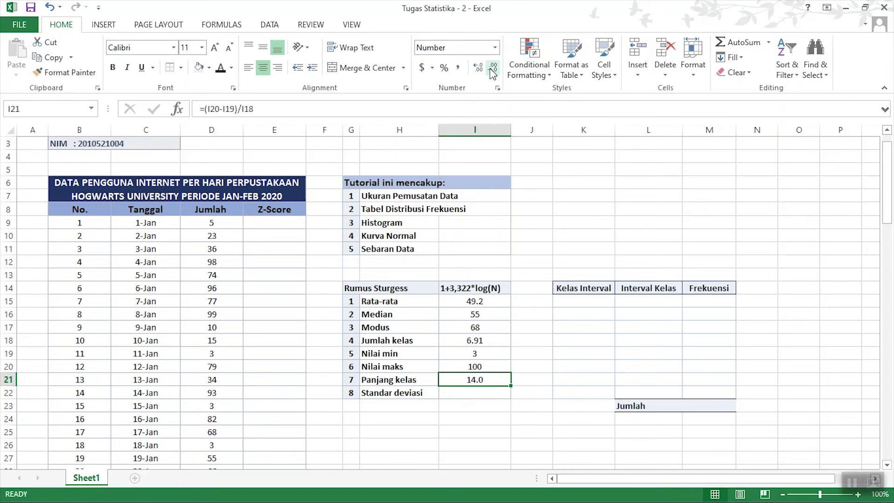
Calculate Standar deviasi in I22 with the STDEV function over the Jumlah data D9:D68
left_click(498, 391)
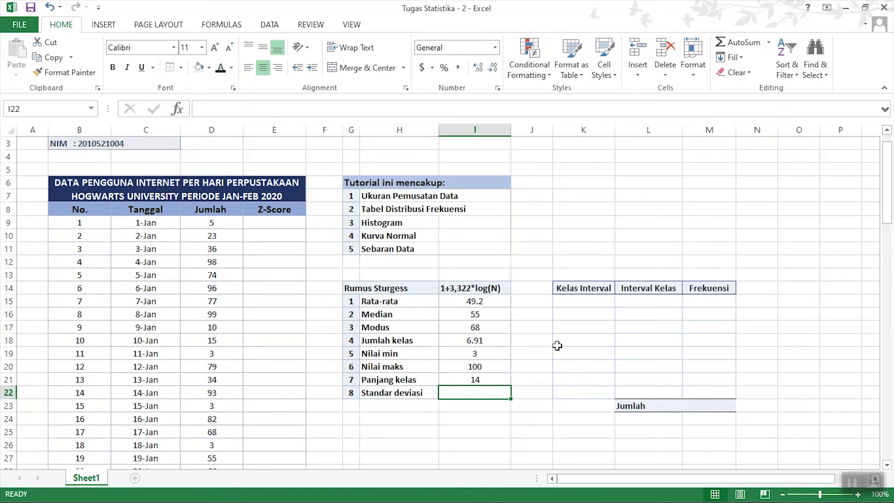
type("=stde")
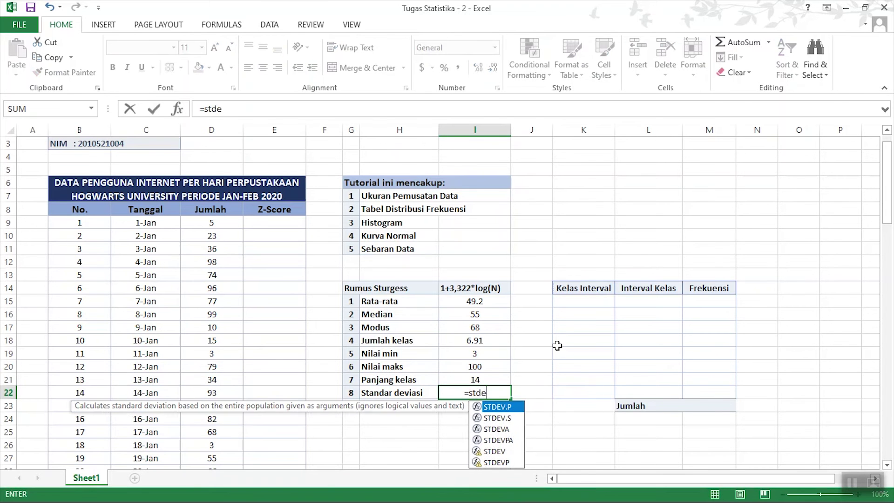
type("v(")
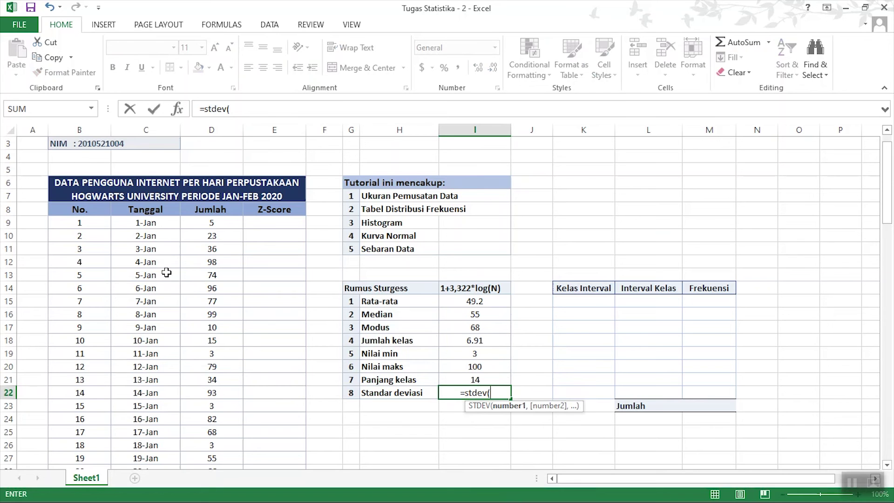
left_click(207, 222)
scroll(263, 343, "down", 11)
scroll(262, 343, "down", 6)
left_click(223, 326, "shift")
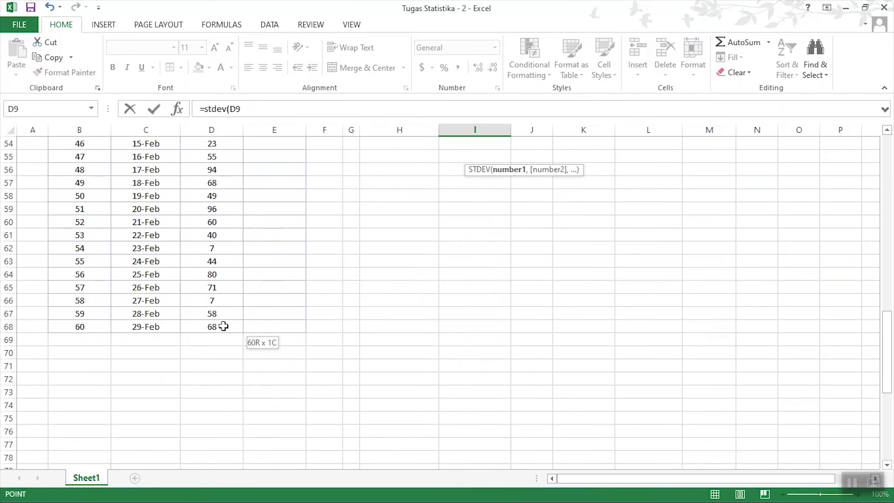
key("Return")
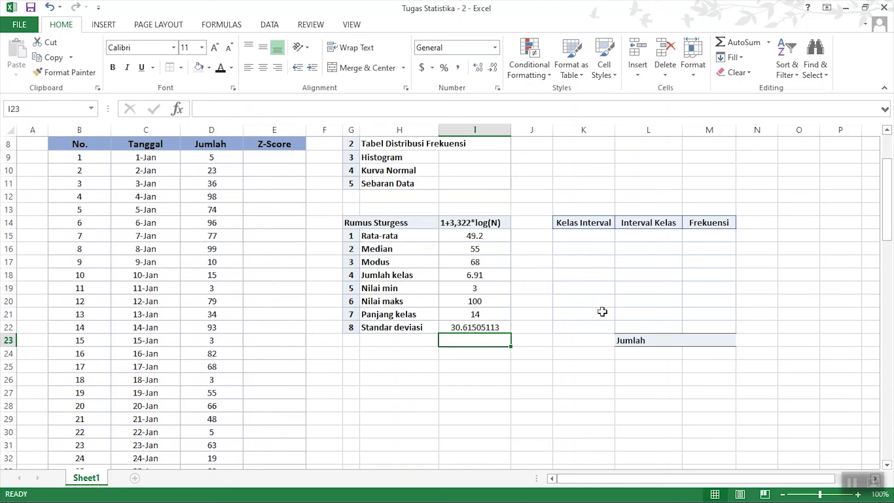
Reduce the displayed precision of the Standar deviasi result in I22 to two decimal places
left_click(482, 327)
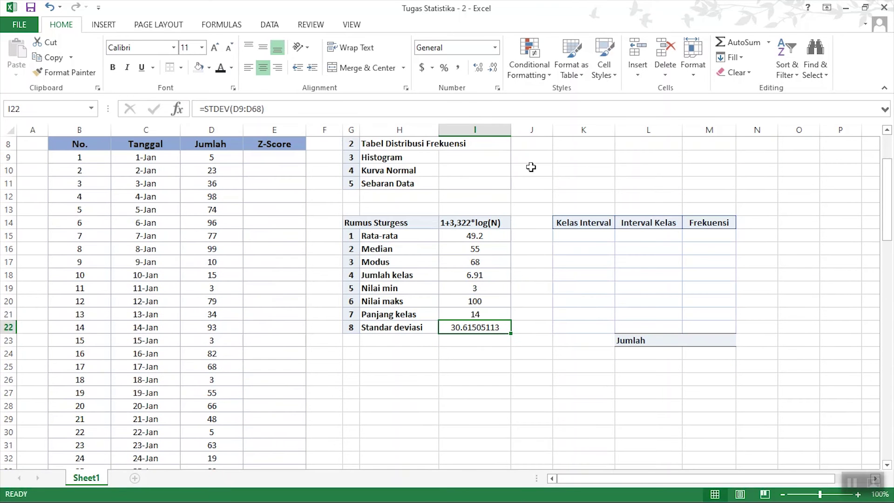
left_click(494, 69)
left_click(494, 69)
left_click(493, 69)
left_click(493, 68)
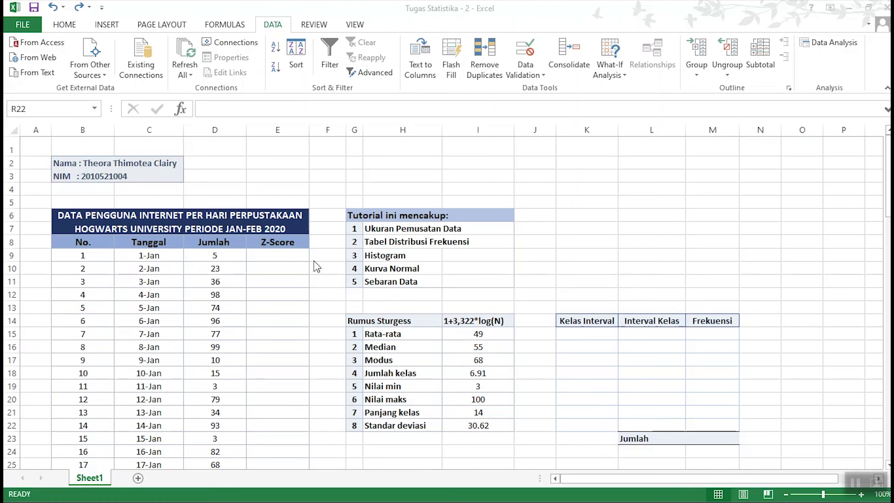
Calculate the first Z-Score in E9 with =NORM.DIST(D9,I15,I22,FALSE), using the Jumlah value, Rata-rata and Standar deviasi
left_click(281, 242)
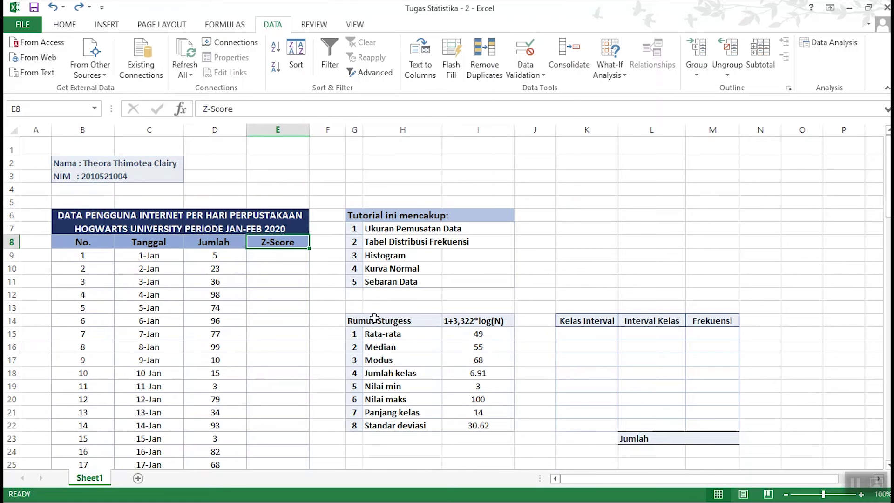
left_click(267, 256)
left_click(332, 108)
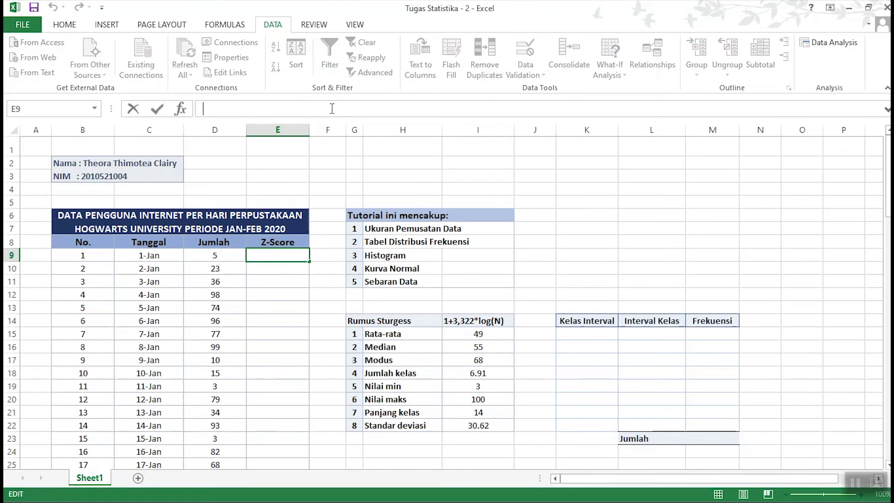
type("=norm")
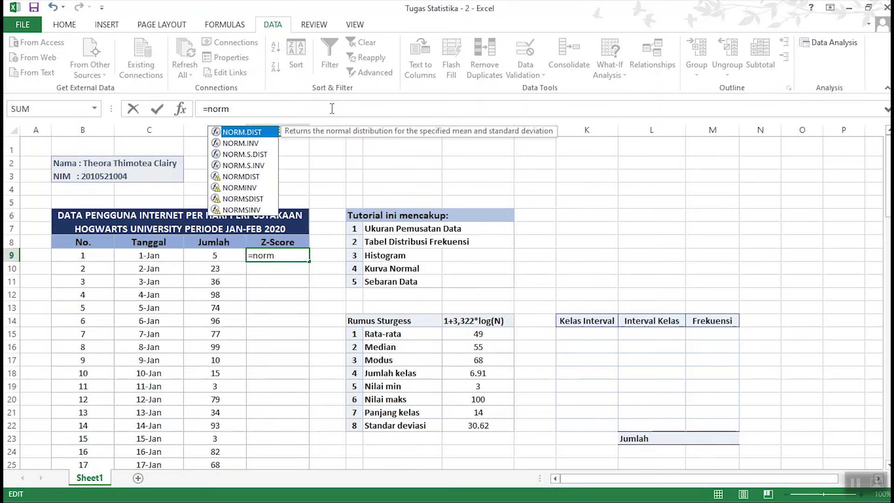
type(".dist")
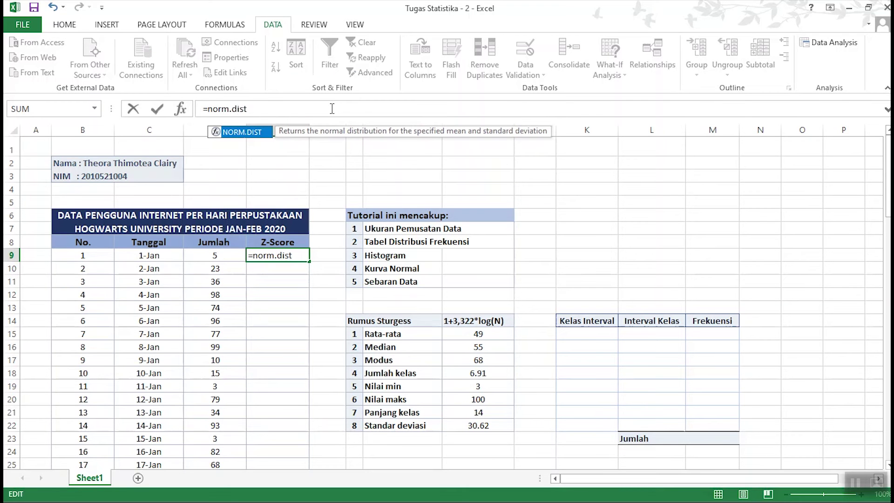
type("(")
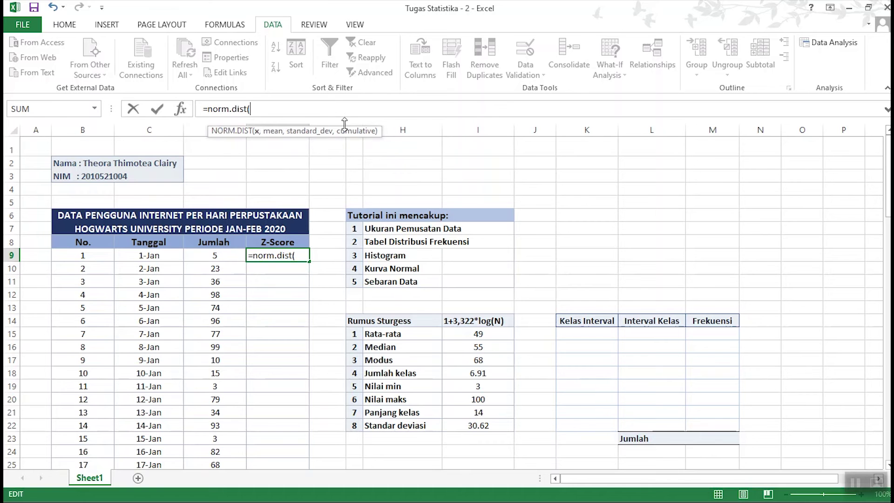
left_click(217, 258)
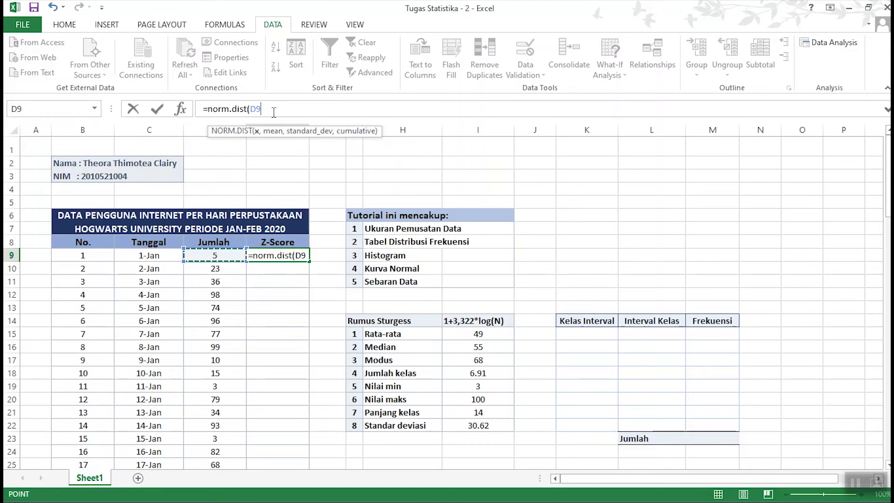
type(",")
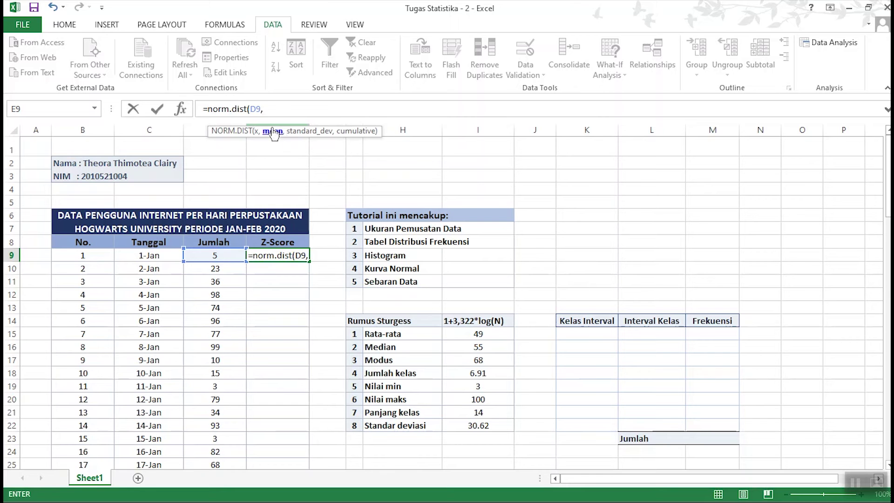
left_click(464, 334)
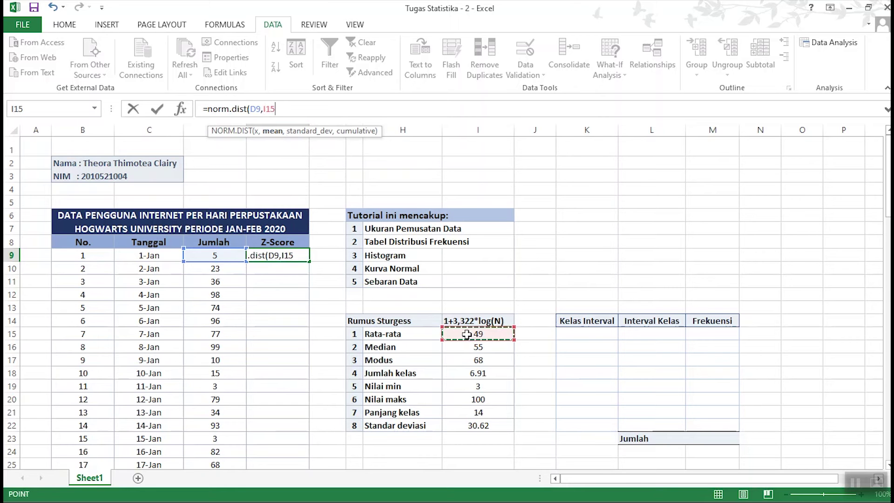
type(",")
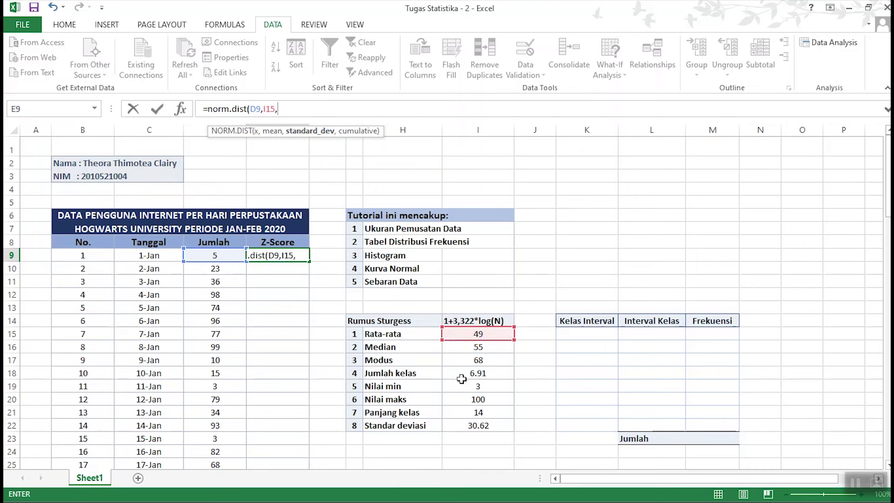
left_click(478, 426)
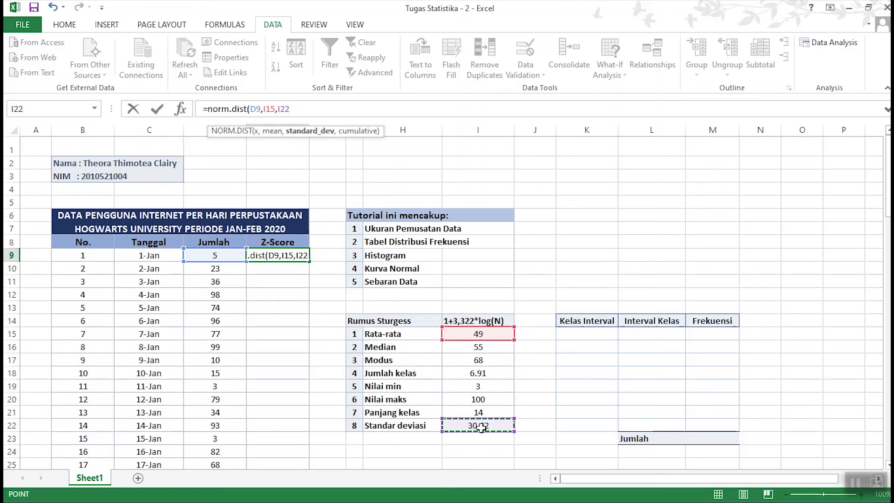
type(",")
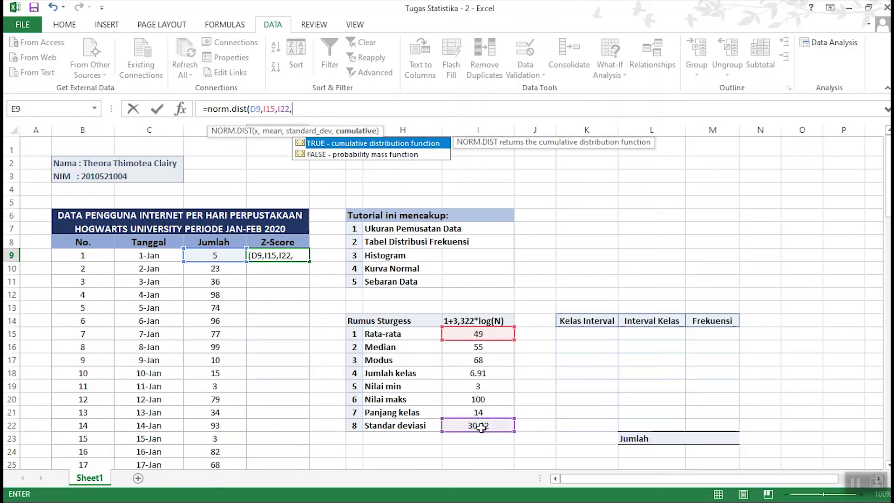
double_click(334, 155)
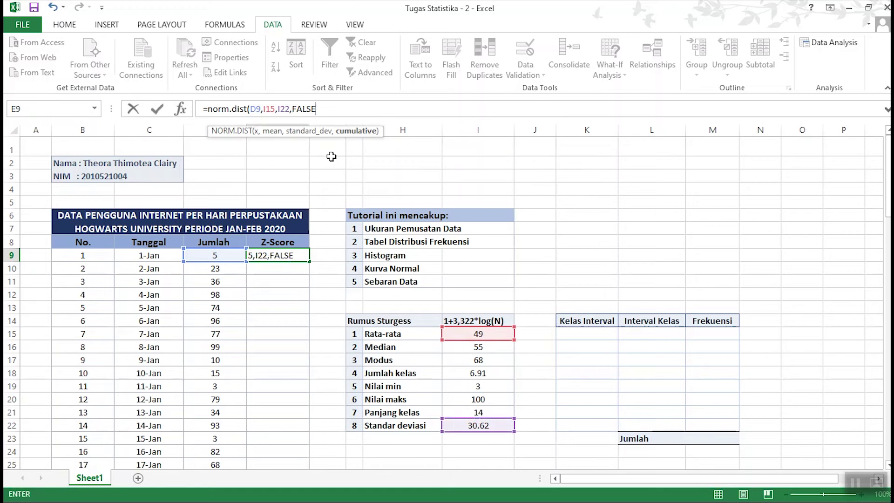
type(")")
key("Return")
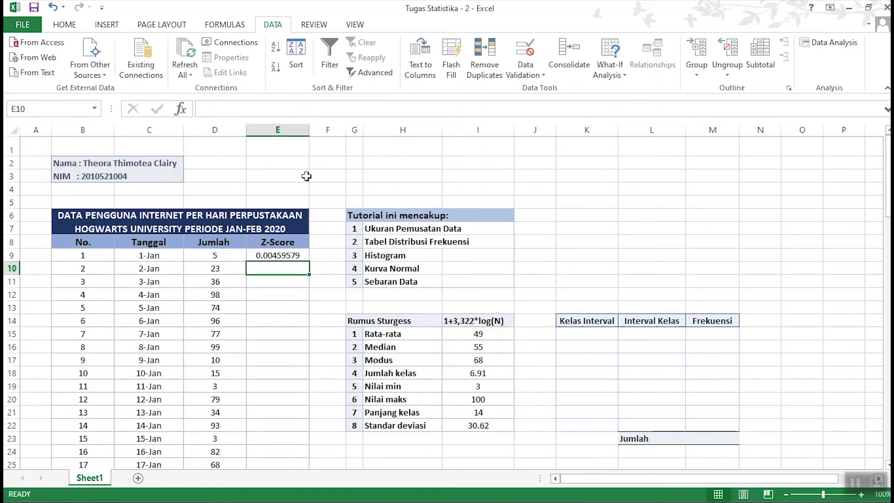
Reduce the displayed precision of the Z-Score result in E9 to four decimal places
left_click(299, 256)
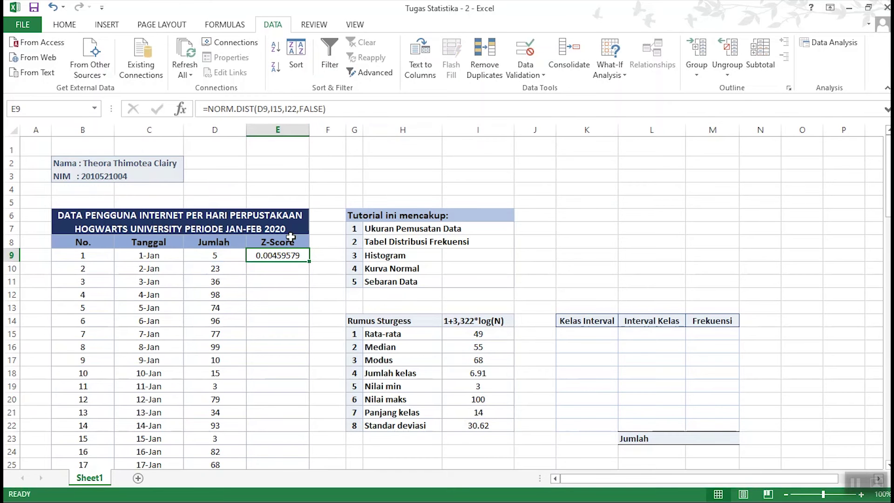
left_click(64, 25)
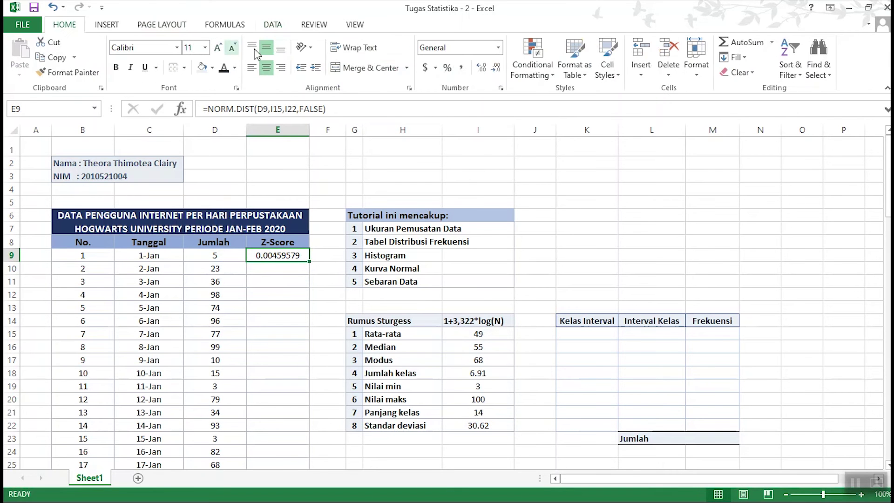
left_click(497, 69)
left_click(497, 69)
left_click(497, 69)
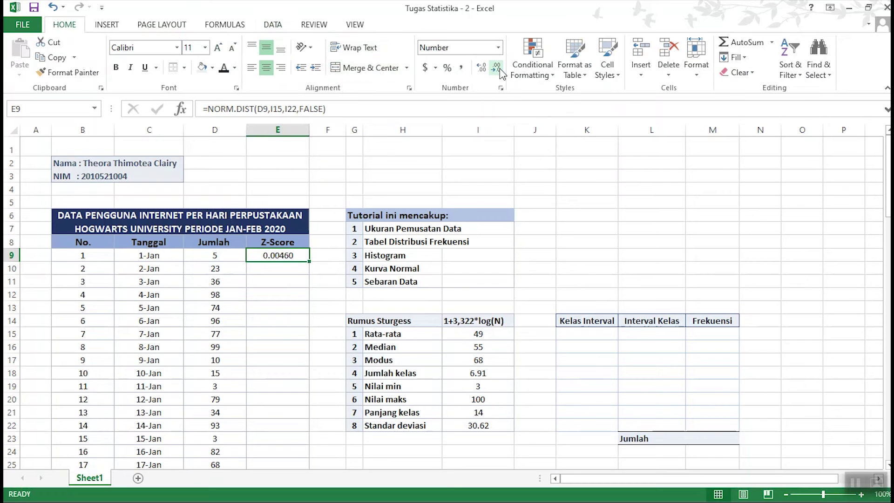
left_click(500, 72)
key("Return")
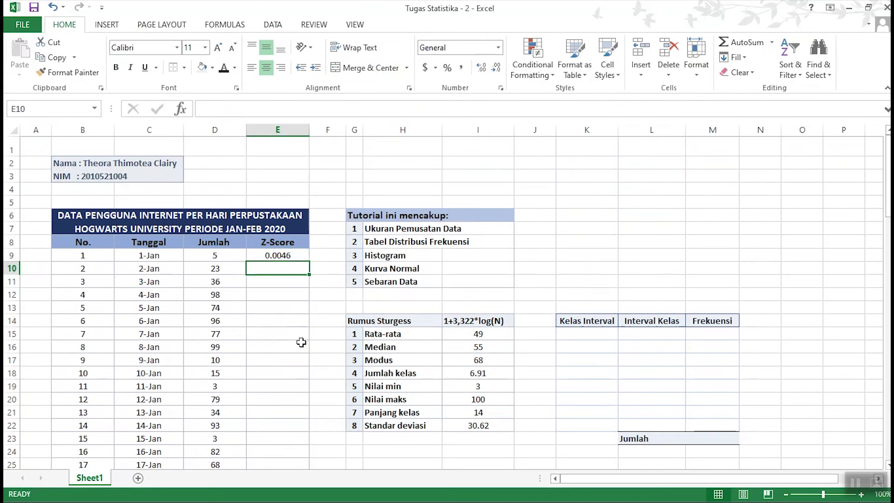
Try to copy the Z-Score formula from E9 down to E10 and inspect the copied formula's mean and standard deviation references
scroll(299, 337, "down", 5)
scroll(299, 337, "down", 6)
scroll(299, 336, "up", 11)
left_click(306, 255)
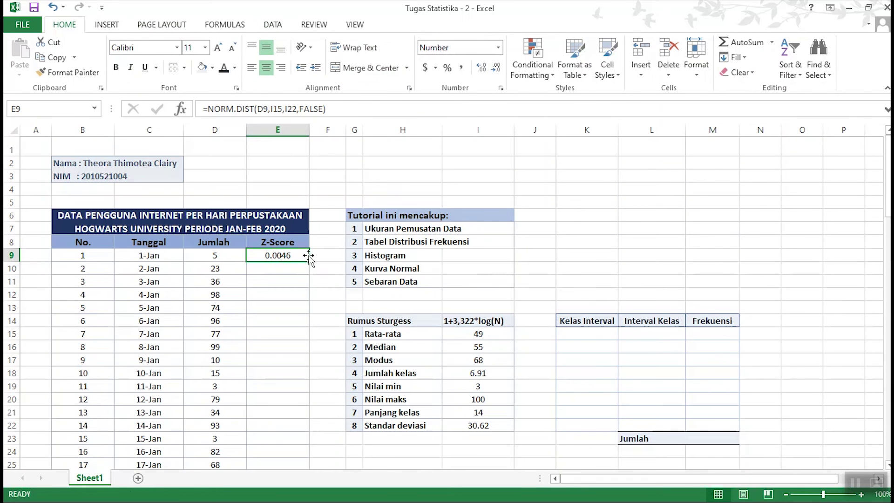
left_click_drag(310, 261, 310, 276)
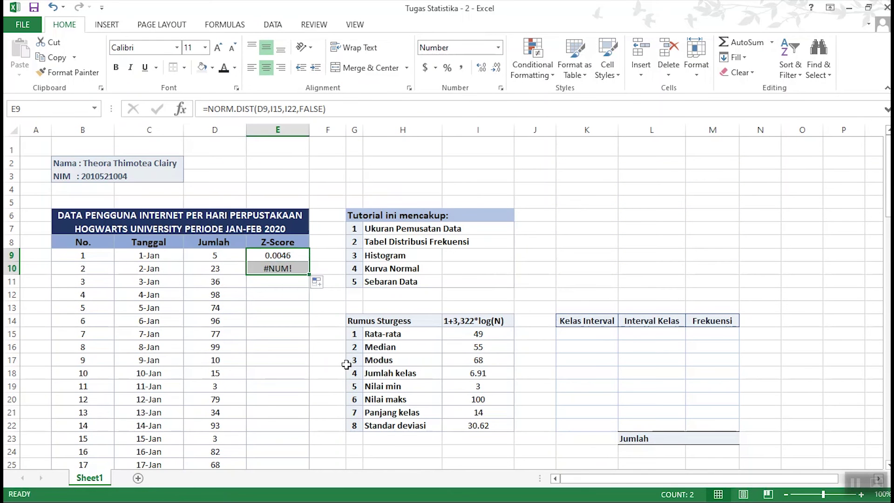
left_click(281, 279)
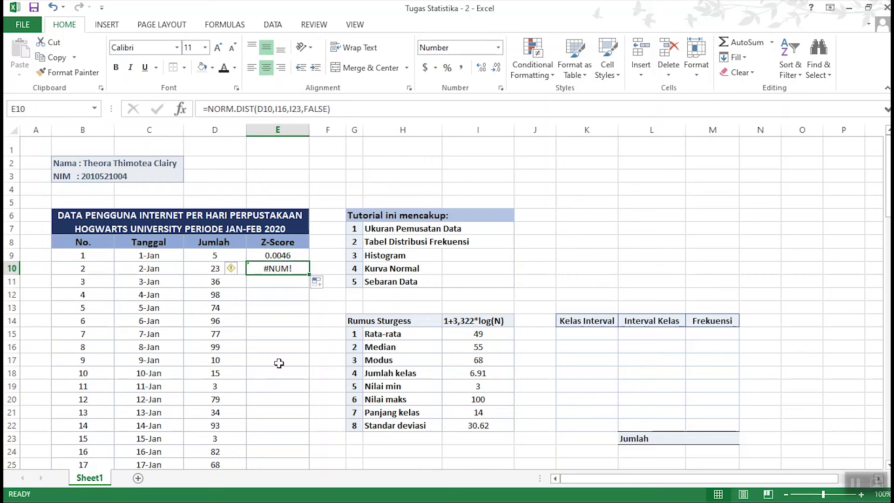
left_click(277, 108)
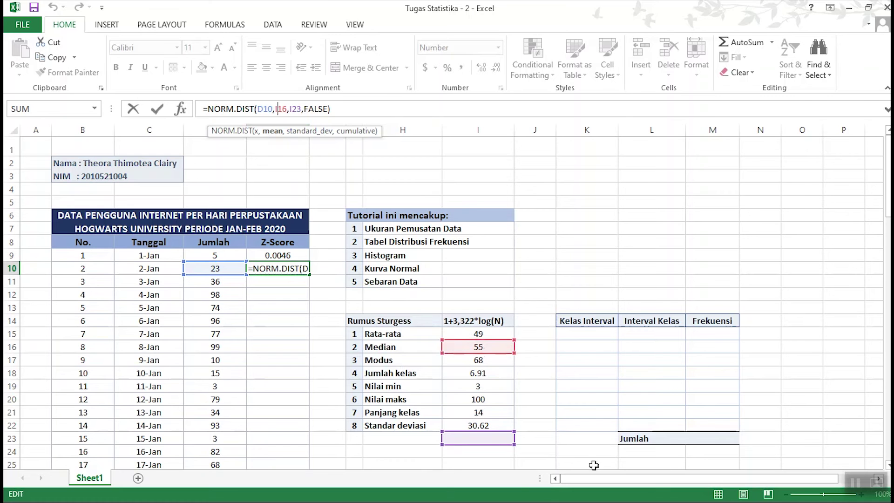
left_click(331, 268)
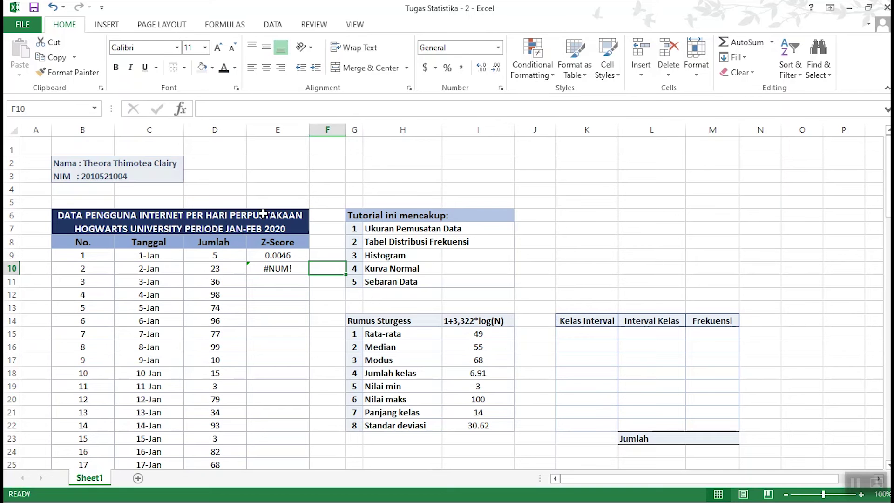
Make the mean and standard deviation references in the E9 Z-Score formula absolute, as $I$15 and $I$22
left_click(289, 268)
left_click(291, 256)
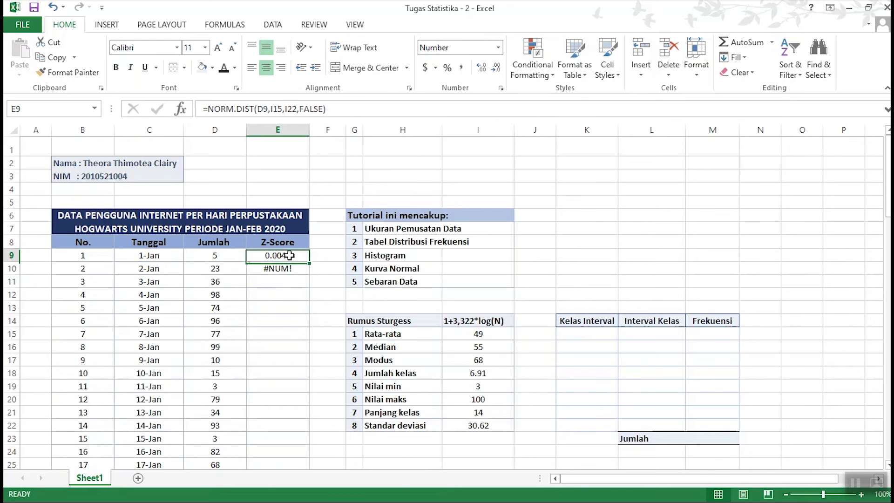
left_click(283, 109)
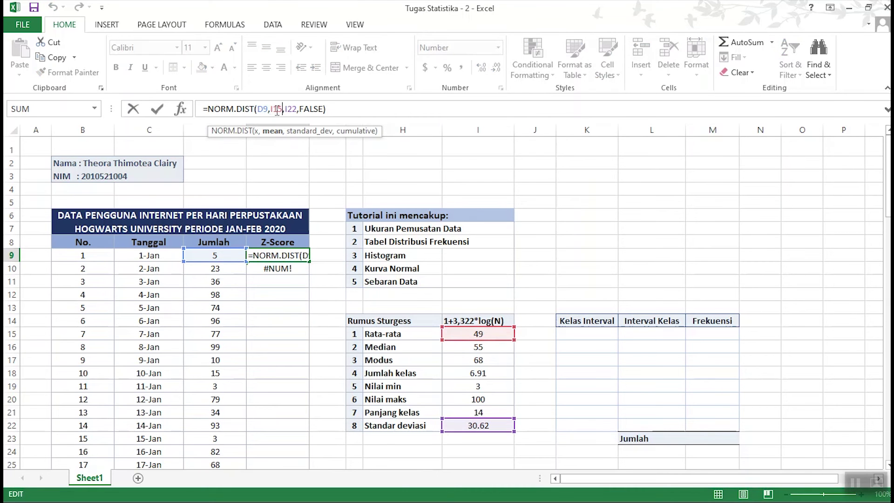
left_click(273, 130)
key("super+p")
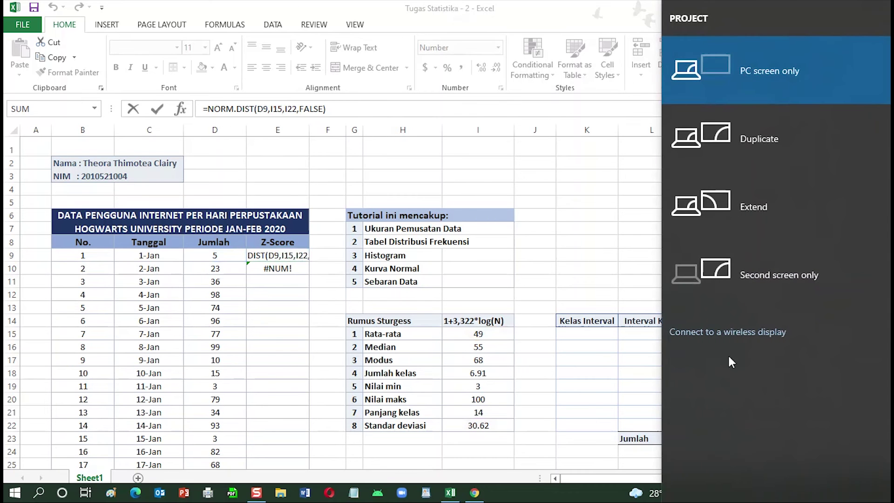
left_click(315, 262)
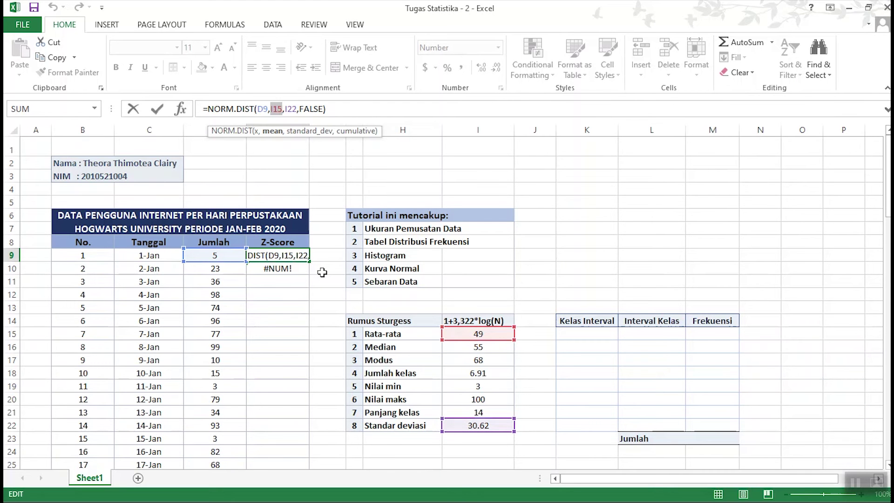
key("F4")
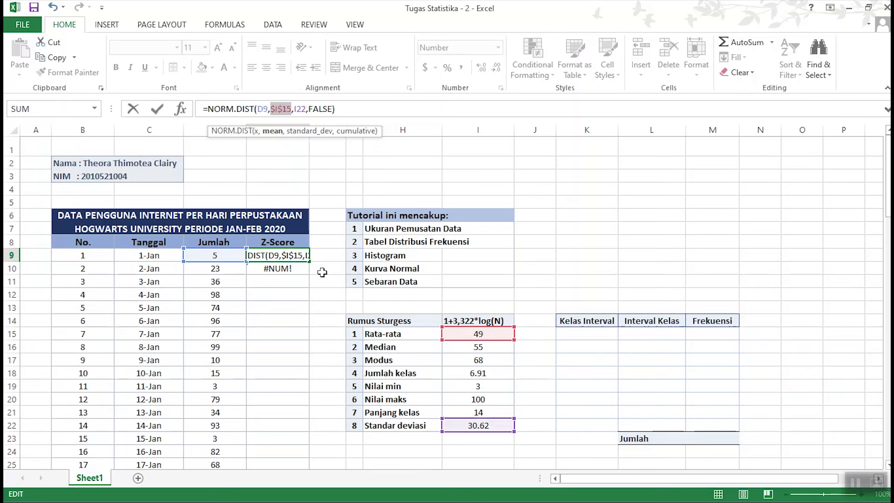
left_click(298, 108)
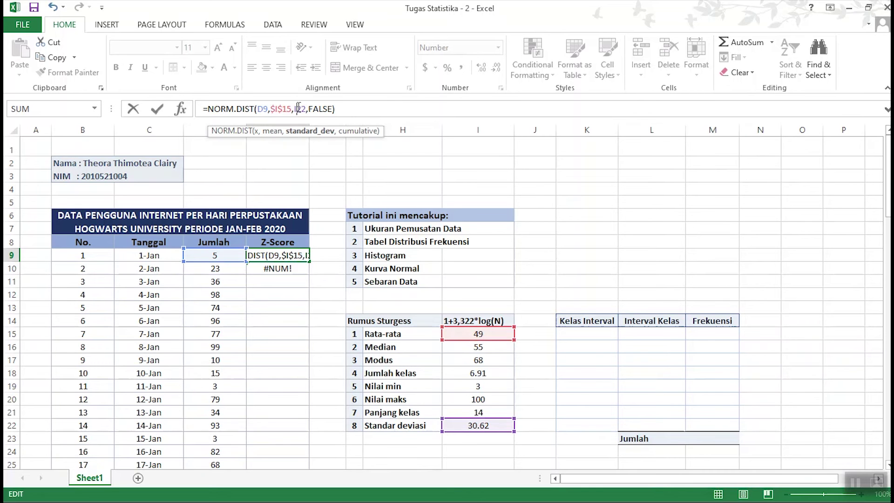
left_click(308, 133)
key("F4")
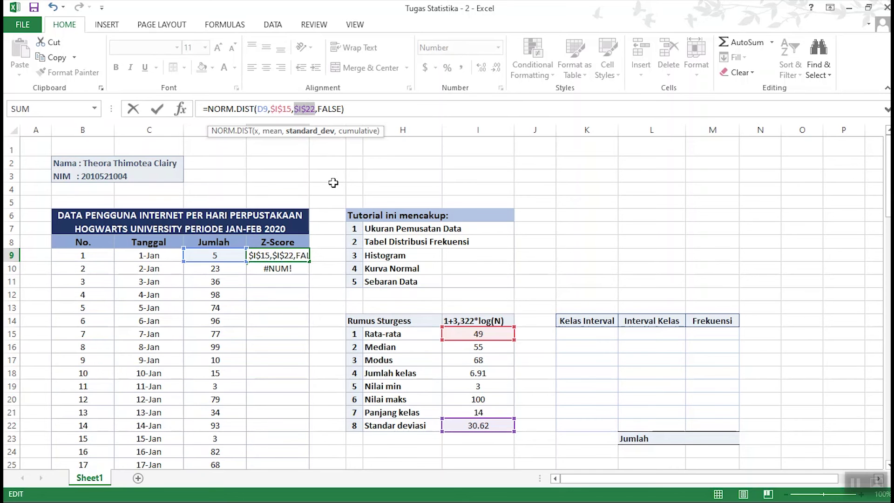
key("Return")
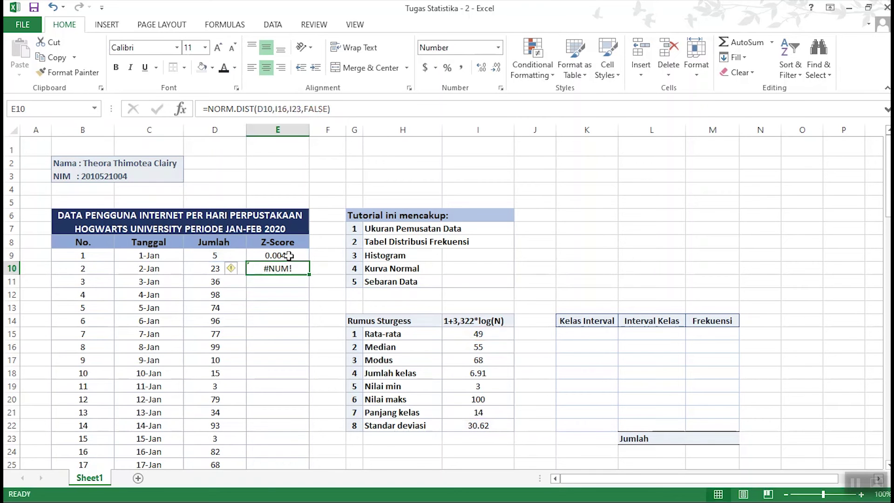
Fill the corrected Z-Score formula from E9 down through E68 for all data rows
left_click(289, 256)
left_click_drag(309, 262, 286, 448)
scroll(329, 416, "up", 15)
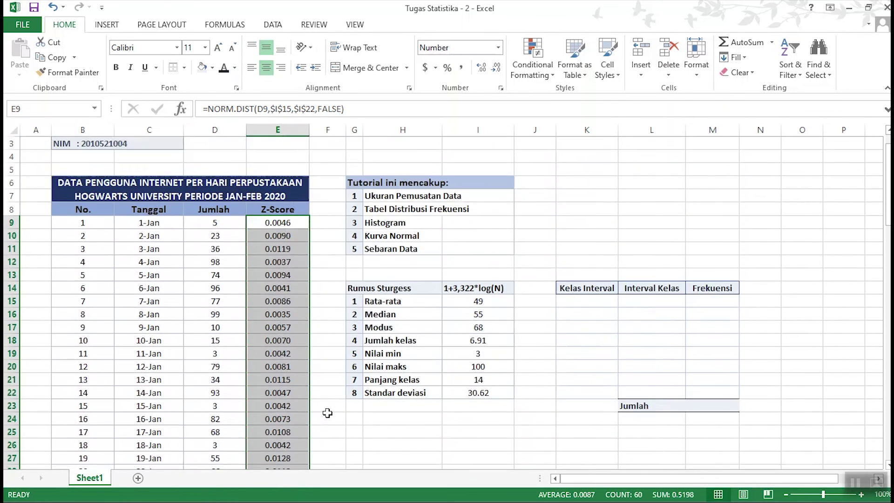
left_click(328, 267)
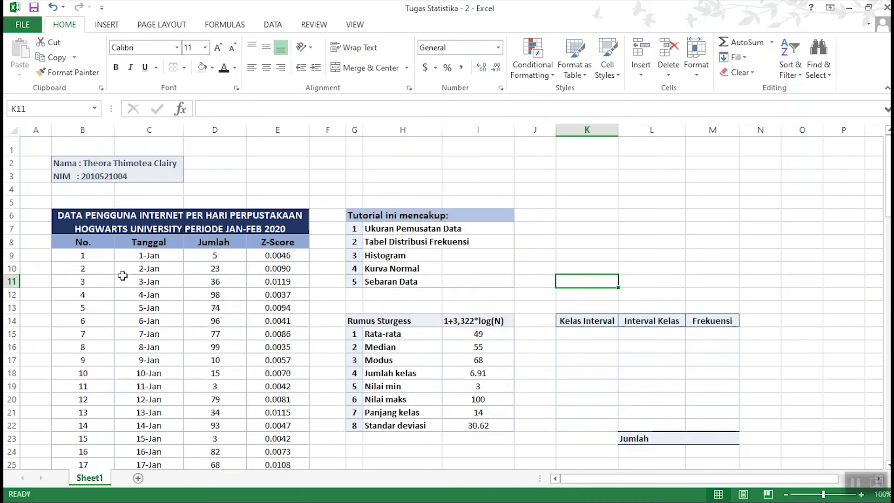
Add filters to the Tanggal, Jumlah and Z-Score columns of the data table, covering C8 down to the last data row
left_click(416, 269)
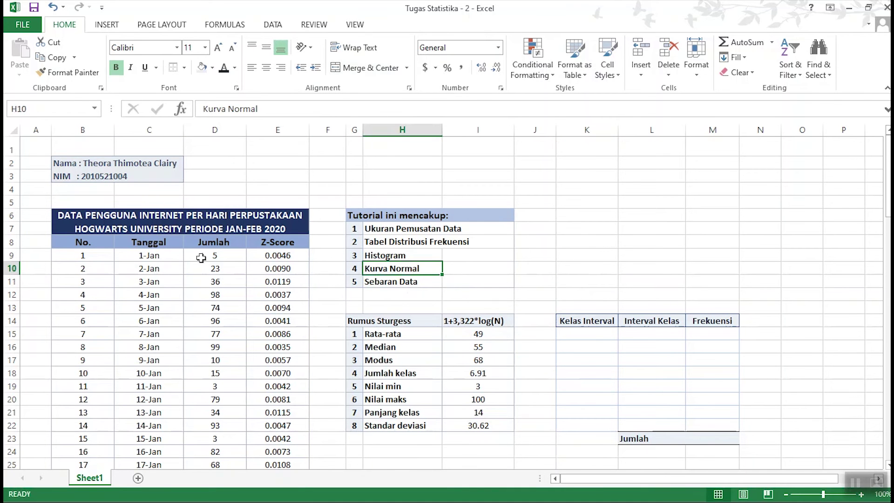
left_click(154, 243)
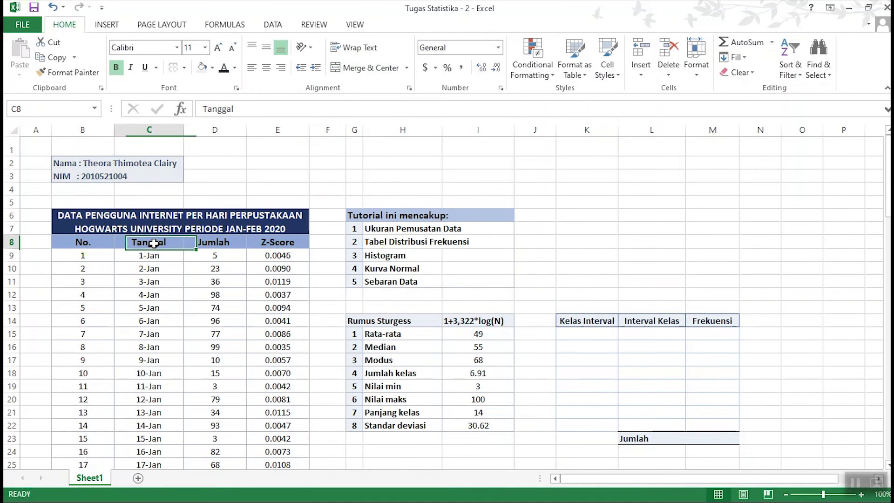
left_click(288, 241, "shift")
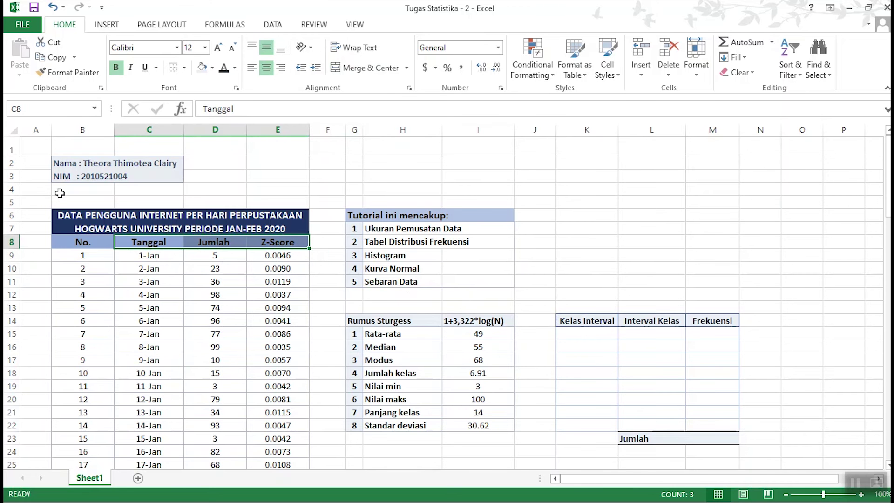
left_click(149, 241)
scroll(208, 289, "down", 20)
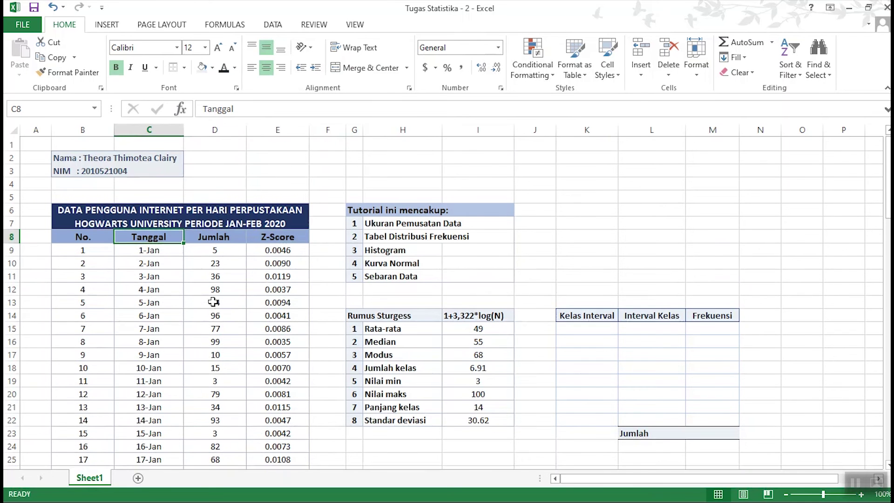
key("ctrl+shift+Down")
key("ctrl+shift+Right")
scroll(323, 279, "up", 20)
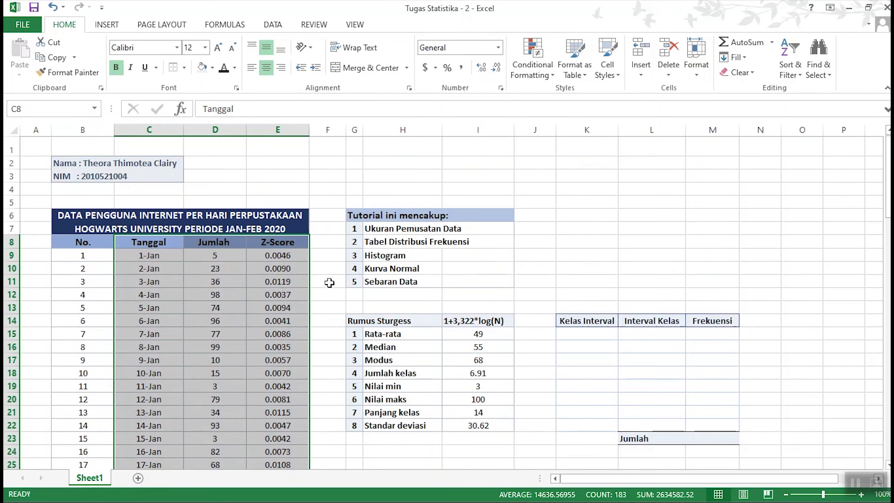
left_click(274, 26)
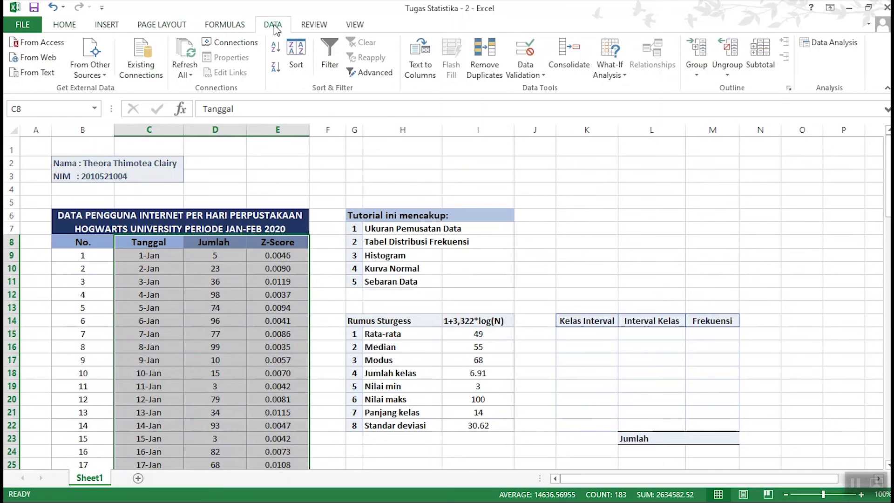
left_click(330, 55)
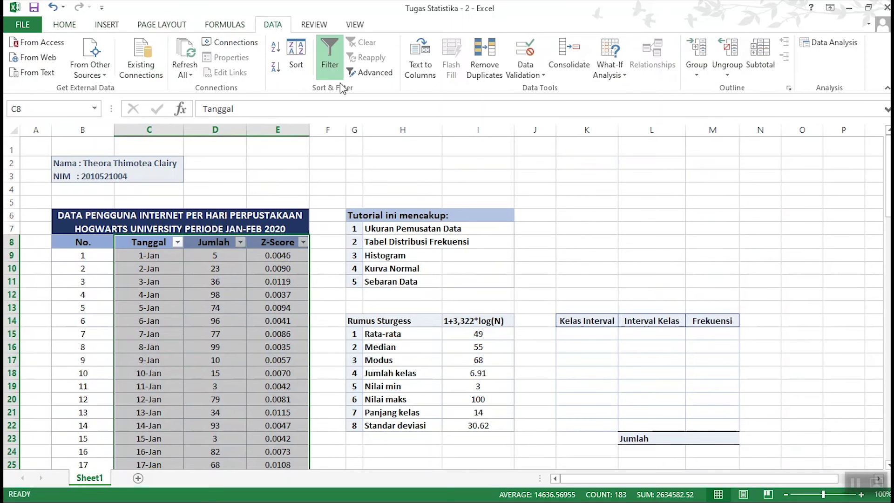
left_click(335, 189)
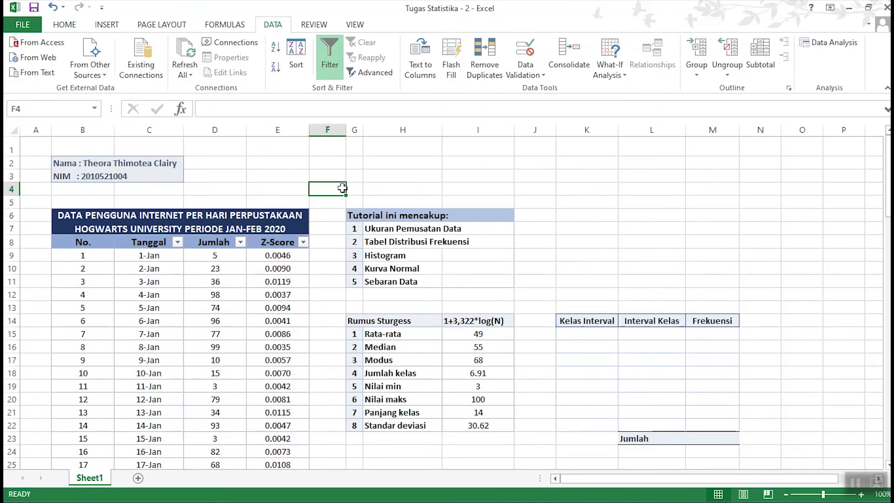
Sort the data table by Jumlah from smallest to largest and look through the sorted rows
left_click(241, 242)
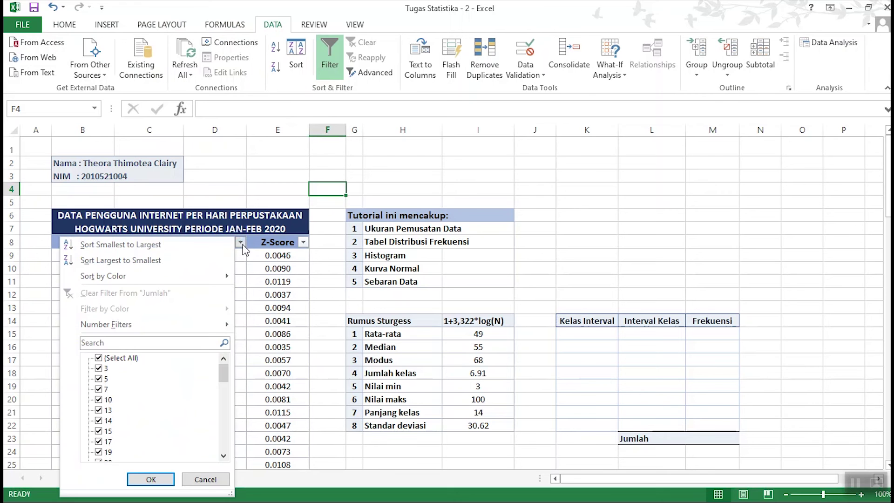
left_click(179, 246)
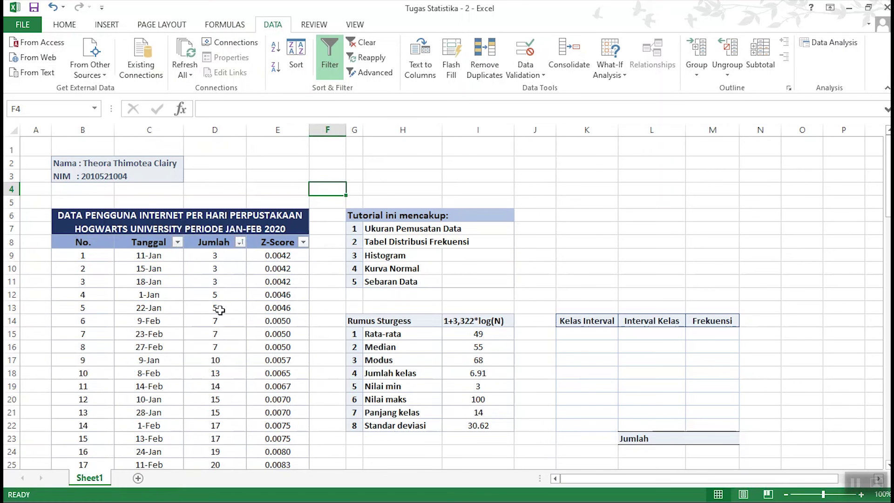
scroll(228, 422, "down", 10)
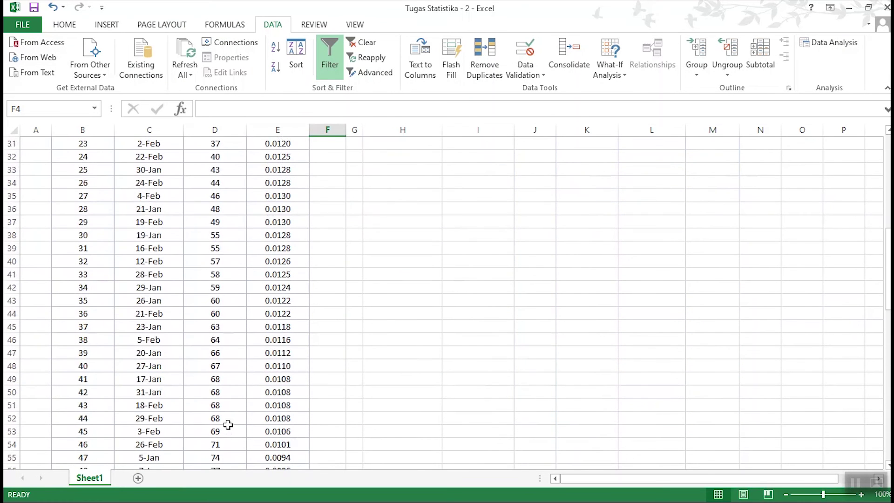
scroll(226, 423, "down", 6)
scroll(384, 316, "up", 9)
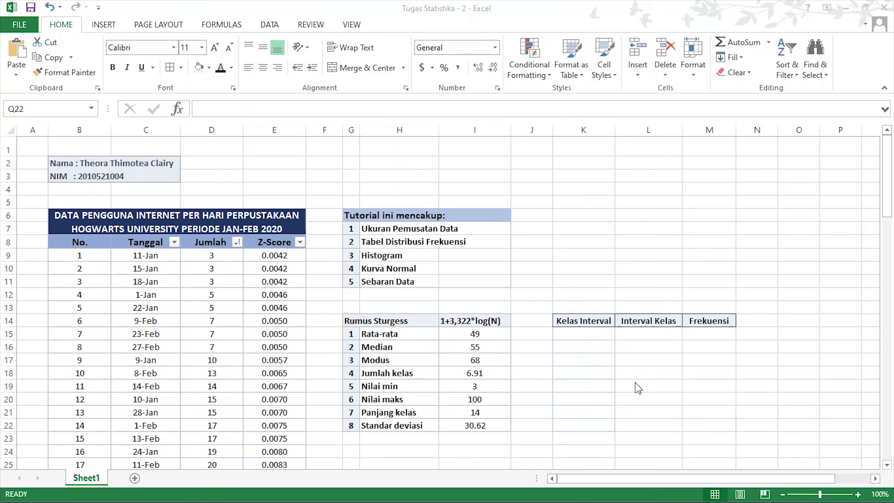
Enter 3 as the first Kelas Interval value in K15
left_click(580, 337)
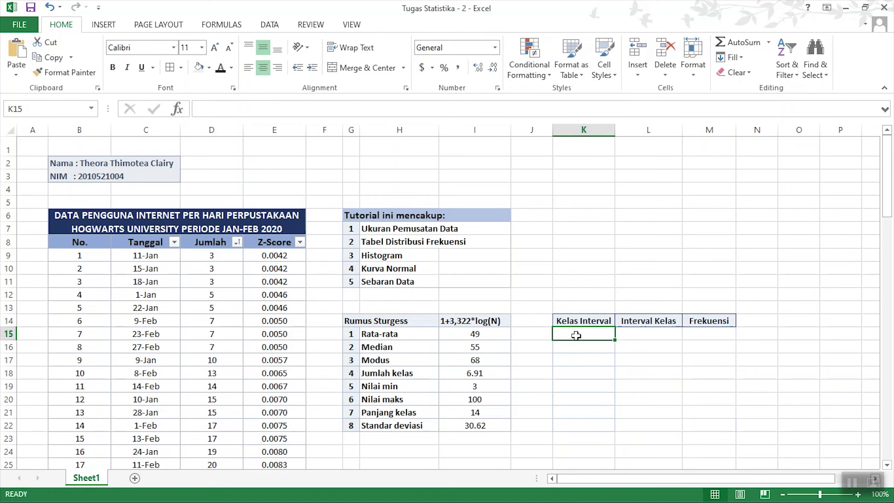
type("=")
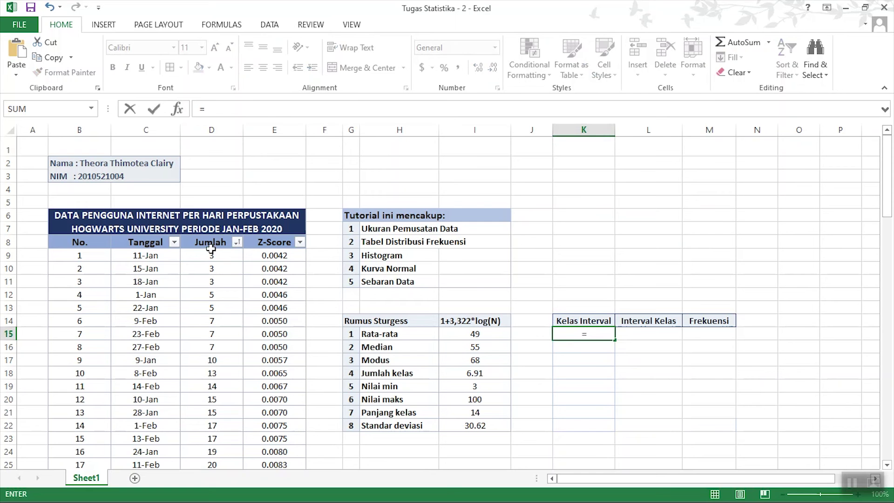
key("BackSpace")
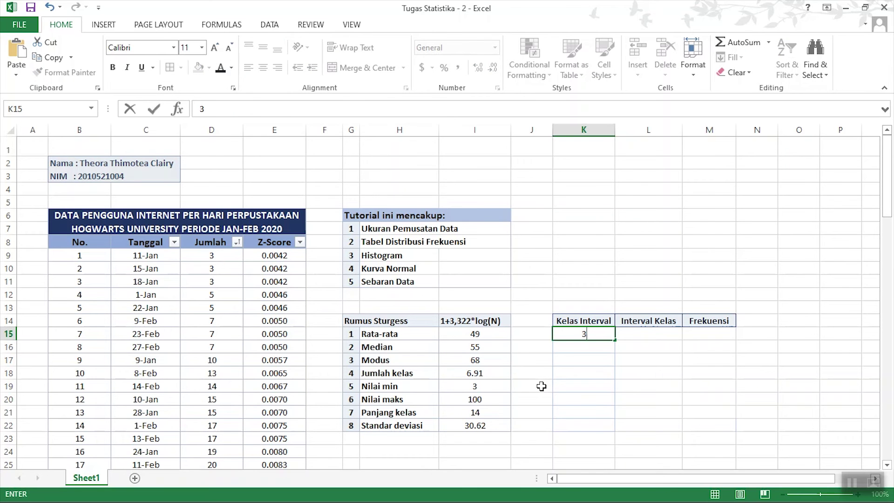
key("Return")
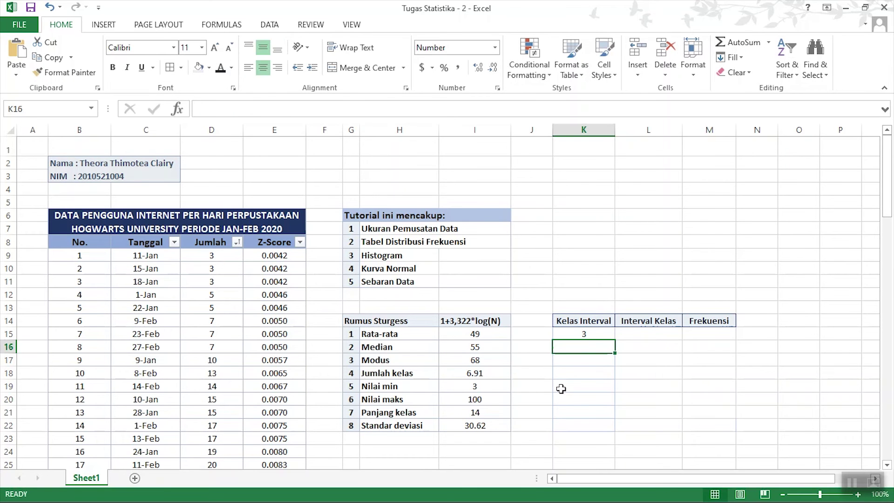
Calculate the second Kelas Interval value in K16 with the formula =K15+14
type("=")
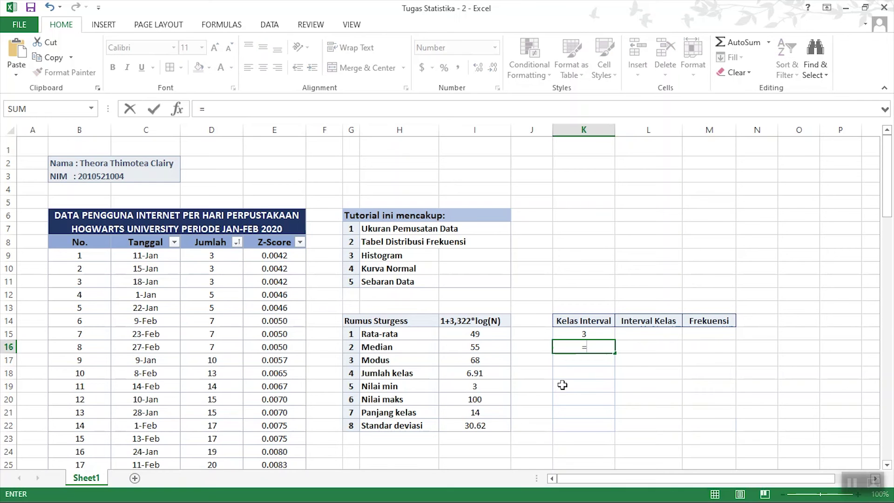
left_click(585, 334)
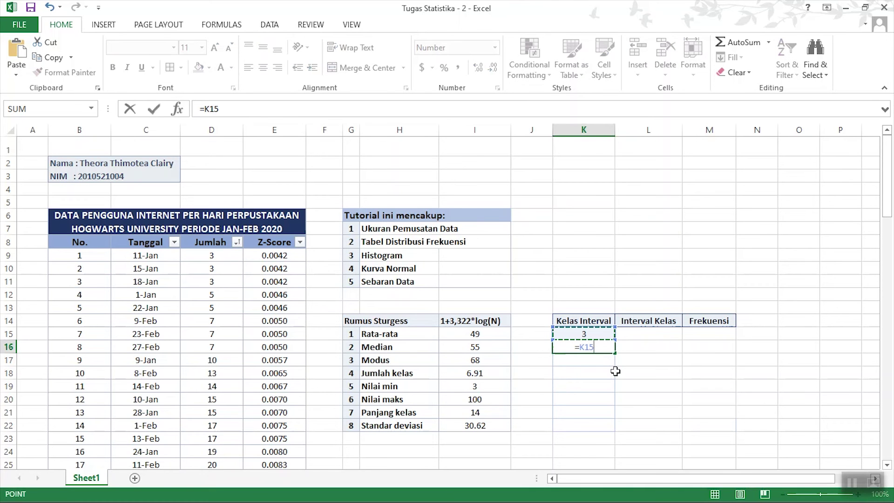
type("+")
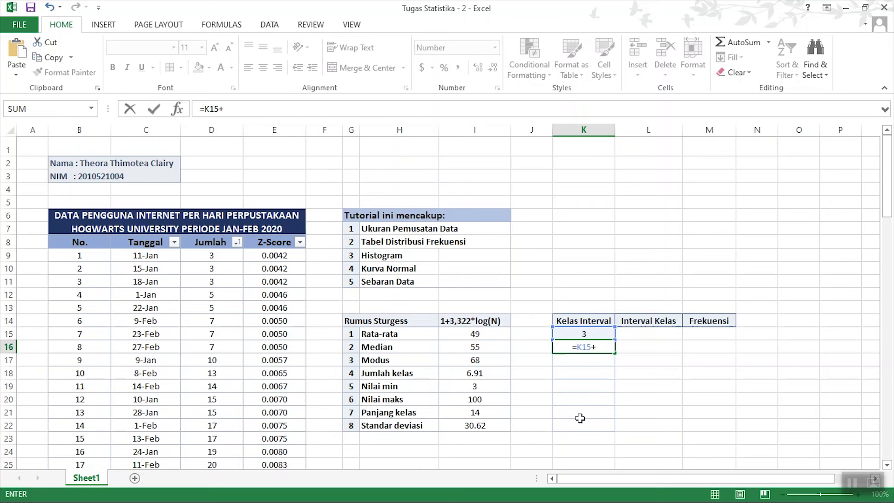
type("I21")
key("Return")
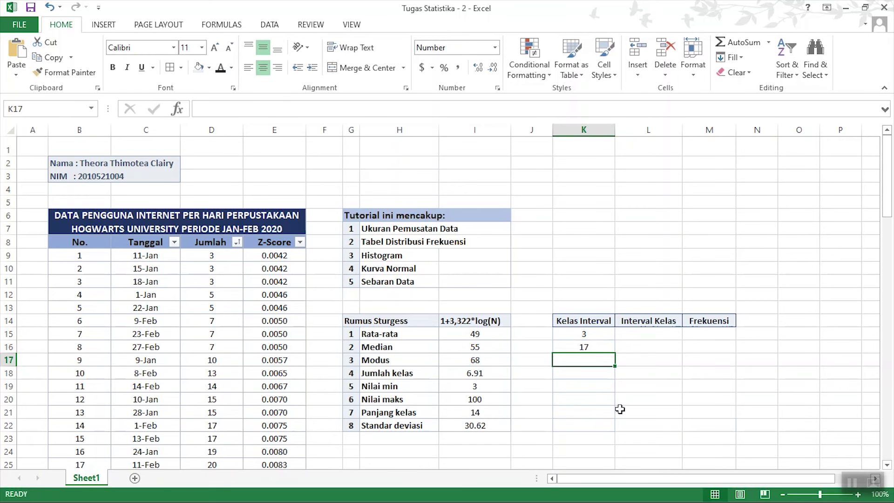
Fill the Kelas Interval formula from K16 down through K22
left_click(601, 347)
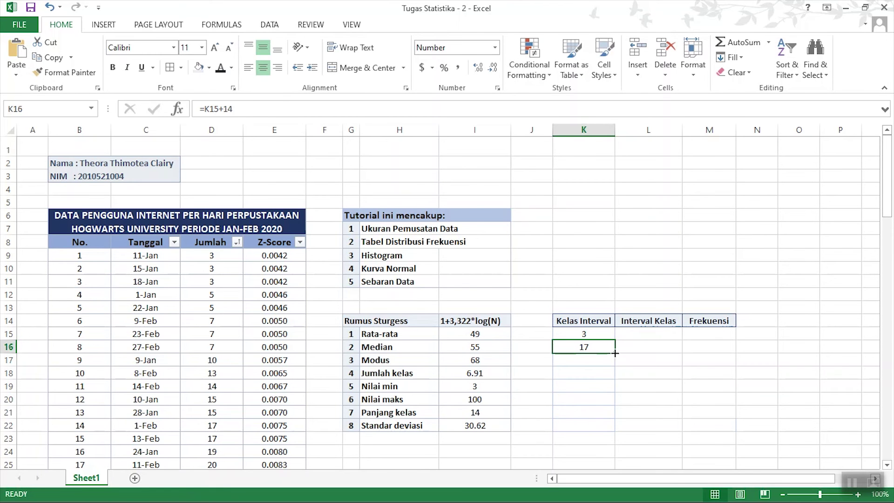
left_click_drag(615, 353, 610, 428)
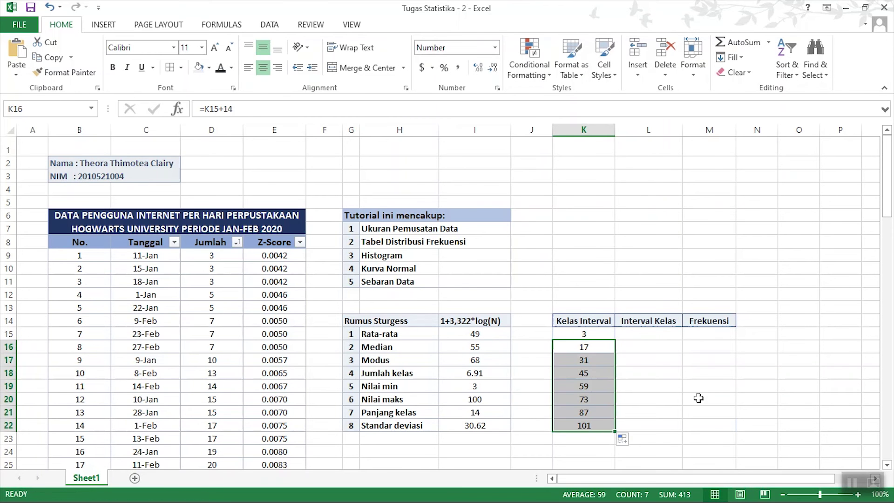
left_click(699, 398)
left_click(638, 337)
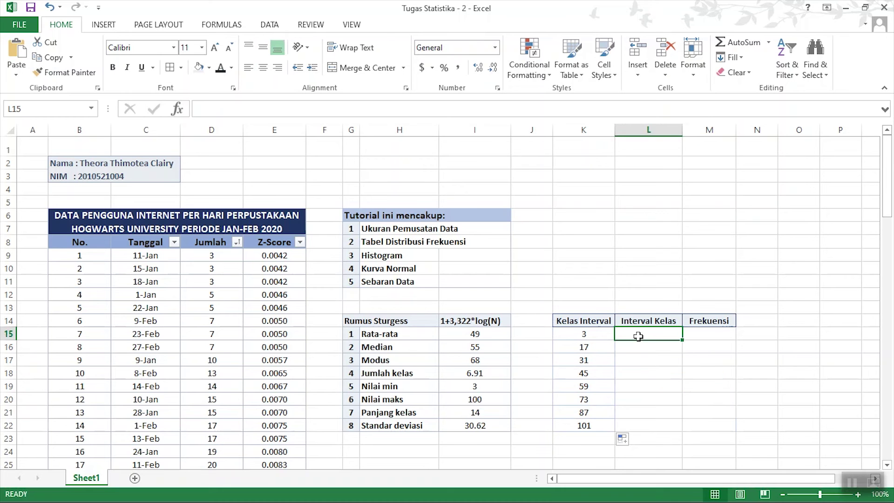
left_click(687, 379)
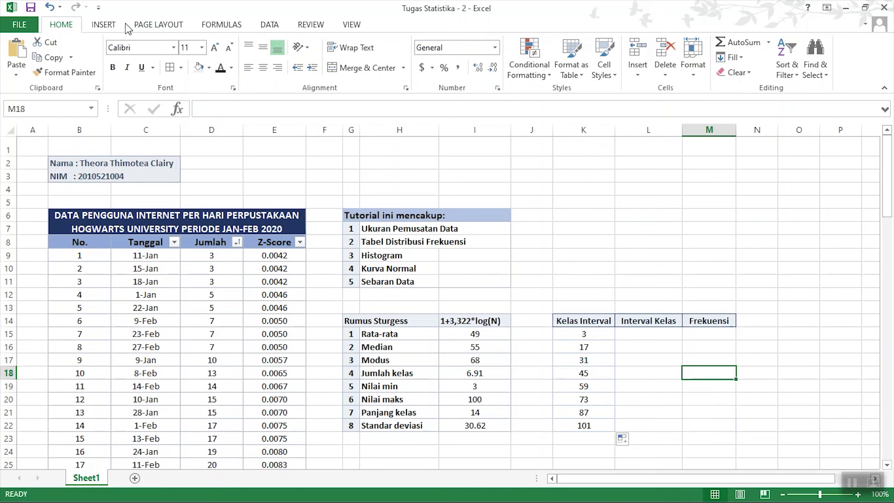
Start the Histogram tool from the Data Analysis tools
left_click(269, 24)
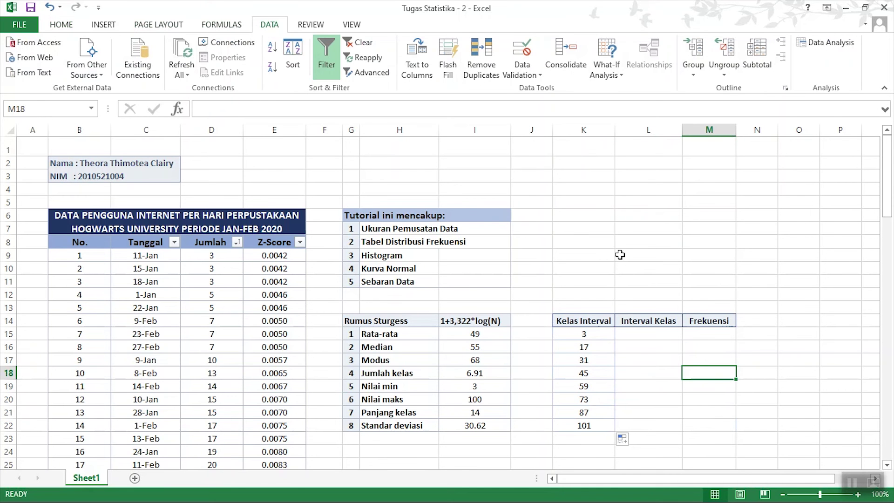
left_click(820, 46)
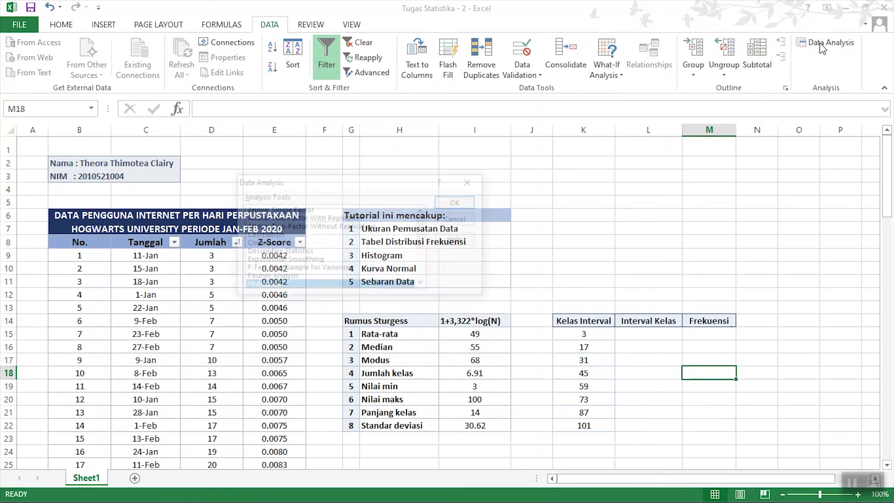
scroll(308, 237, "down", 3)
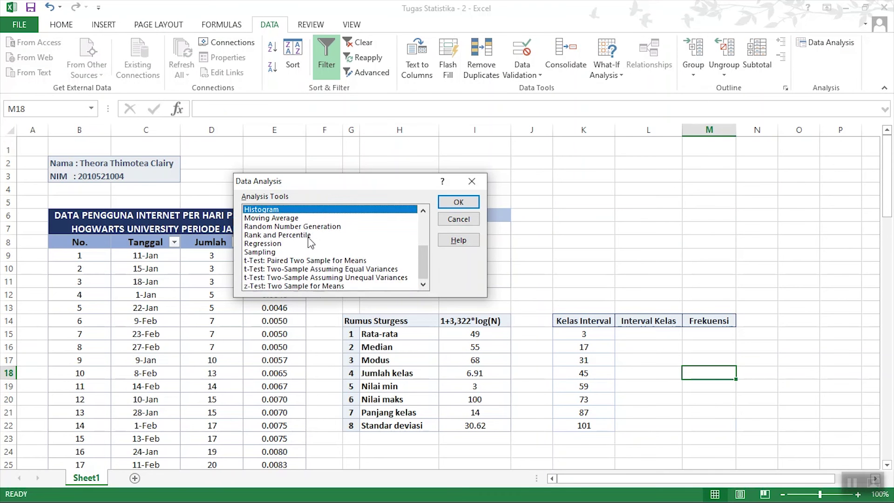
scroll(308, 246, "up", 2)
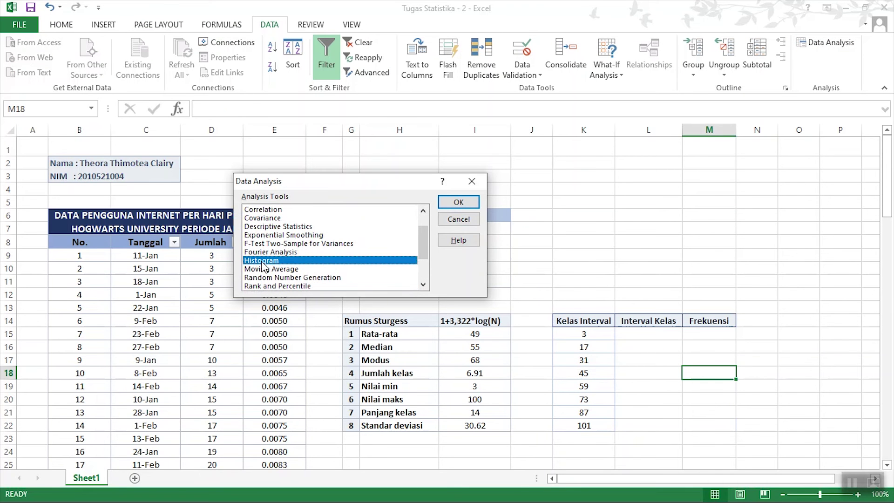
left_click(458, 202)
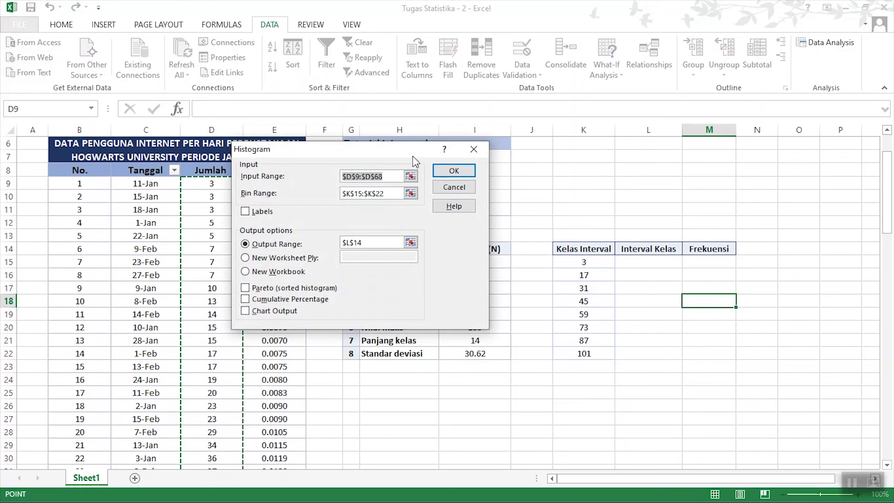
Set the histogram's input range to the Jumlah values in $D$9:$D$68
left_click_drag(413, 155, 562, 169)
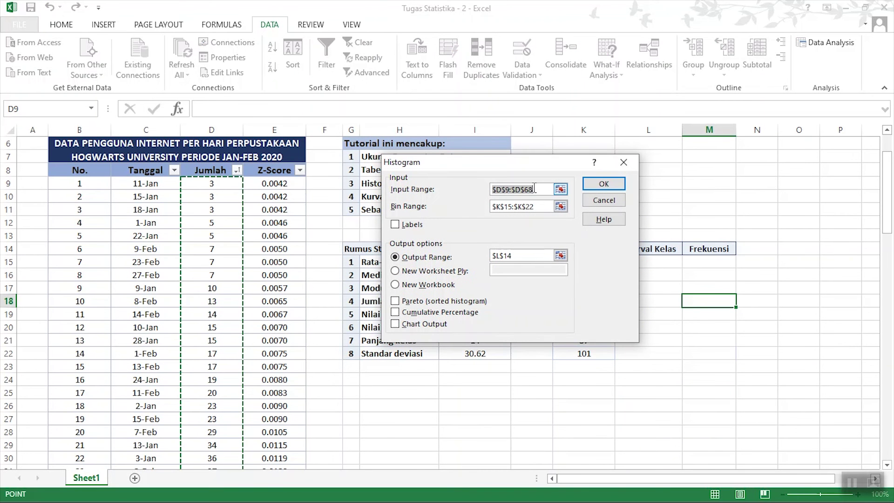
left_click(217, 186)
scroll(228, 222, "down", 15)
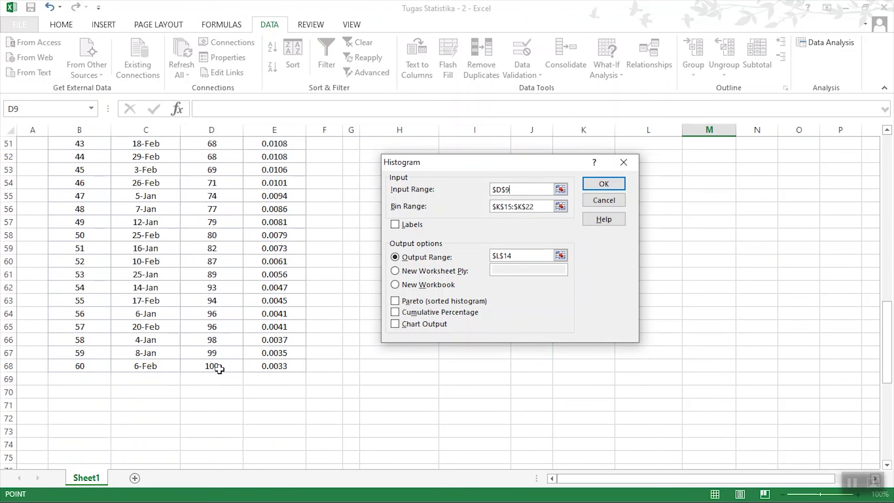
left_click(219, 368, "shift")
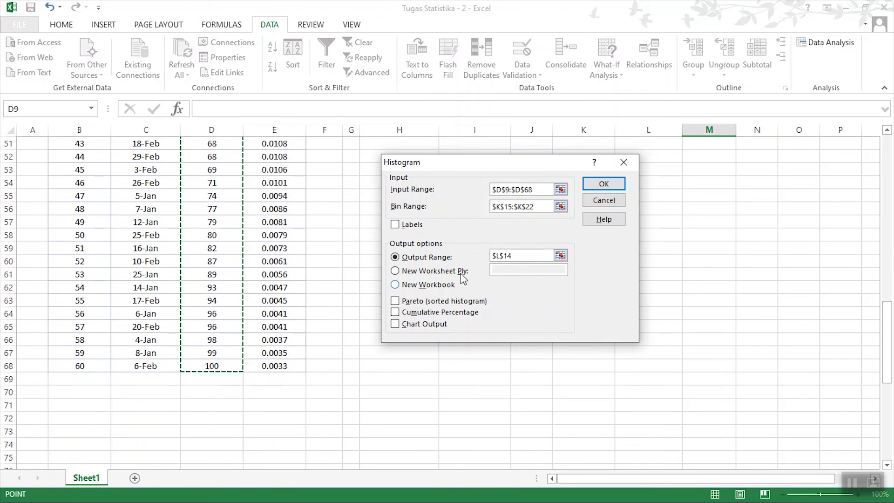
Replace the histogram's bin range with the Kelas Interval values in $K$15:$K$22
left_click(539, 203)
left_click_drag(539, 204, 469, 211)
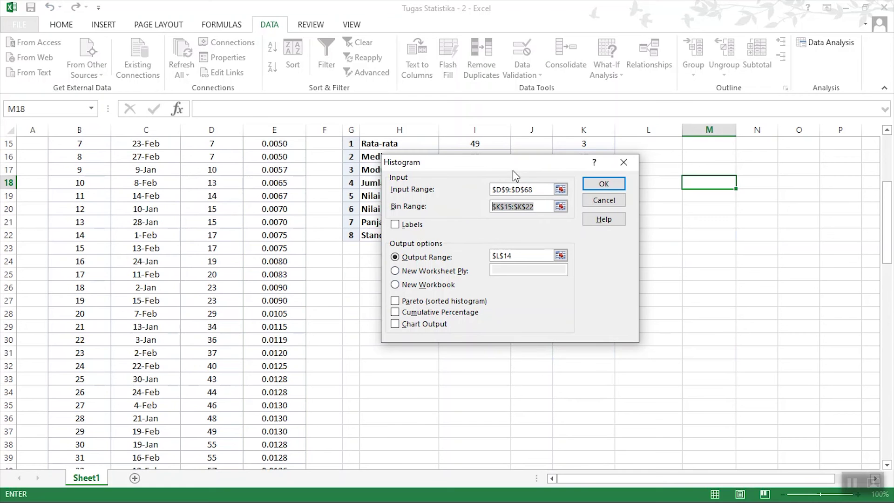
key("BackSpace")
left_click_drag(513, 170, 224, 156)
scroll(525, 255, "up", 5)
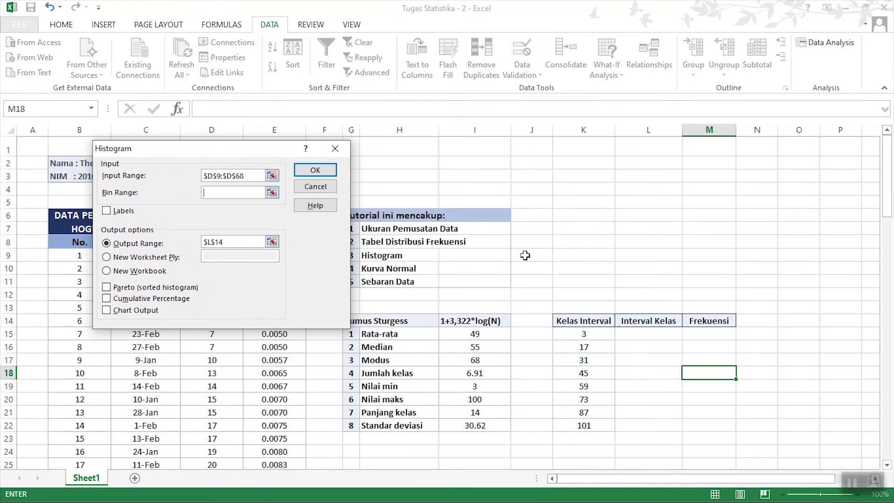
left_click(591, 334)
left_click_drag(589, 335, 582, 429)
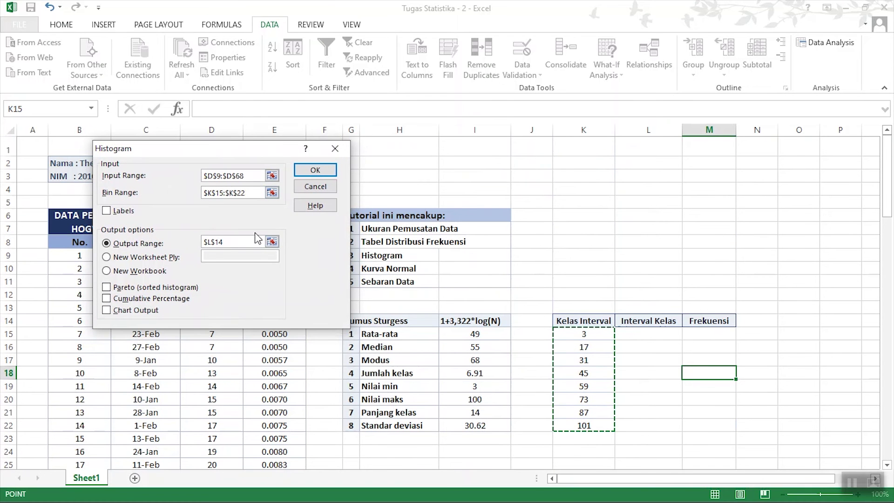
Set the histogram's output range to $L$14 and run the tool, overwriting the existing header cells
left_click(240, 240)
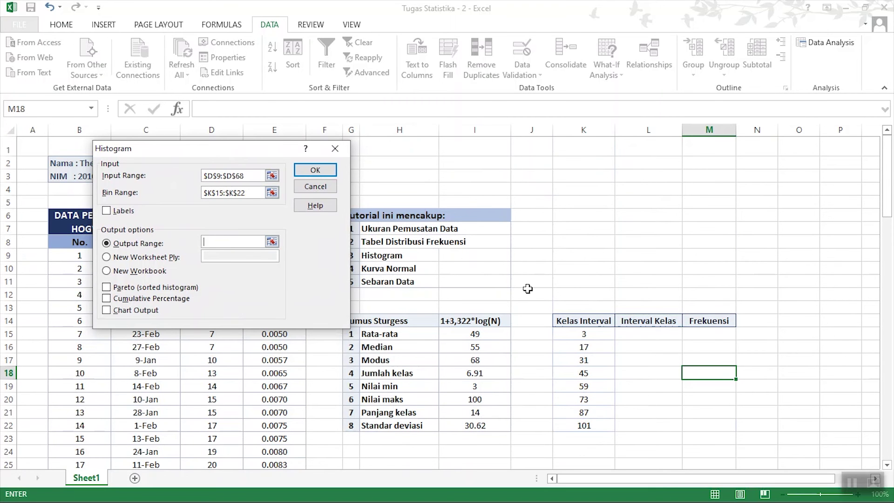
left_click(640, 326)
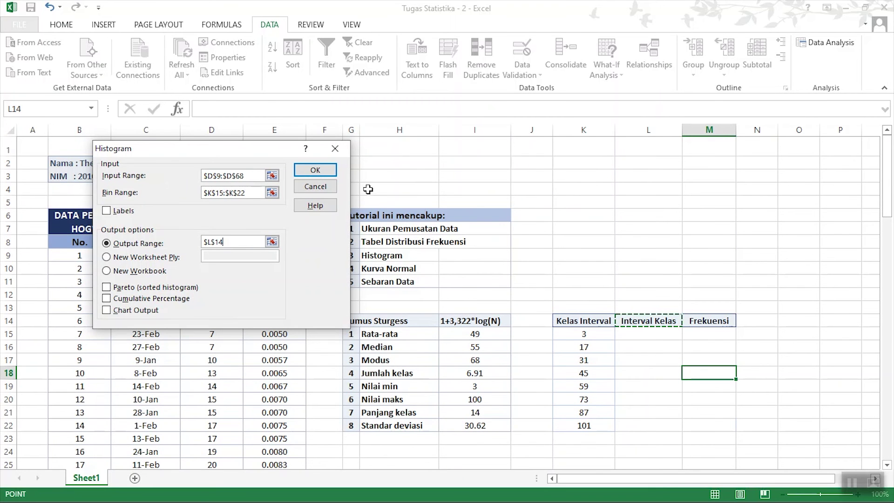
left_click(327, 171)
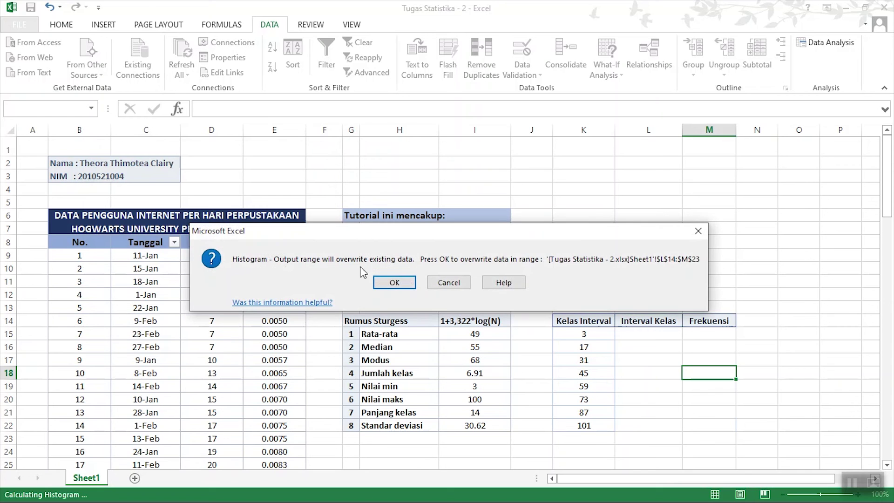
left_click(406, 281)
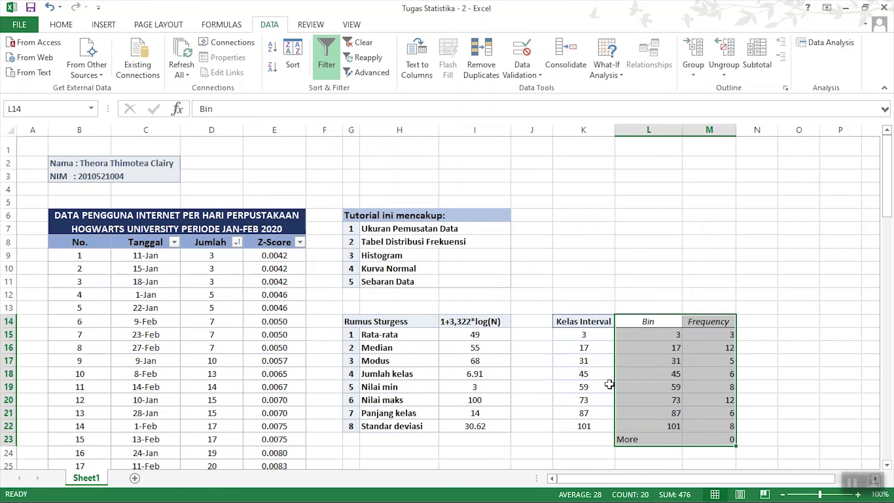
left_click(780, 383)
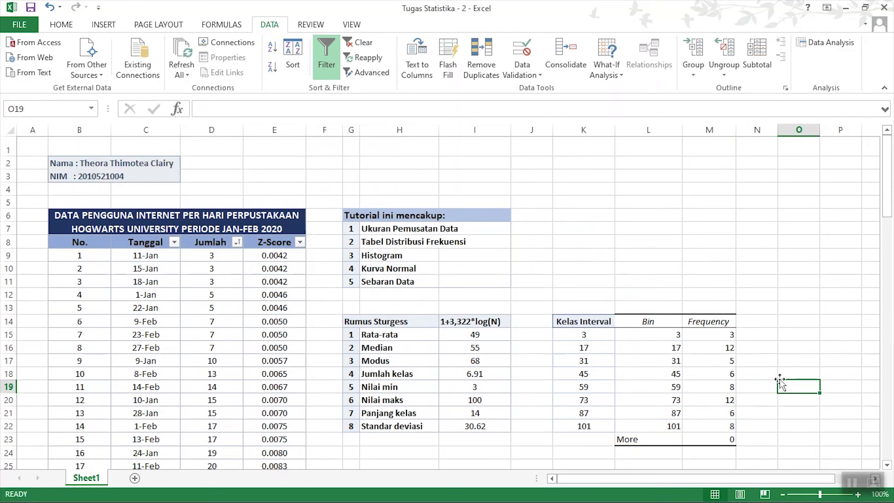
Rename the Bin header in L14 to Interval Kelas and the More label in L23 to Jumlah
double_click(652, 322)
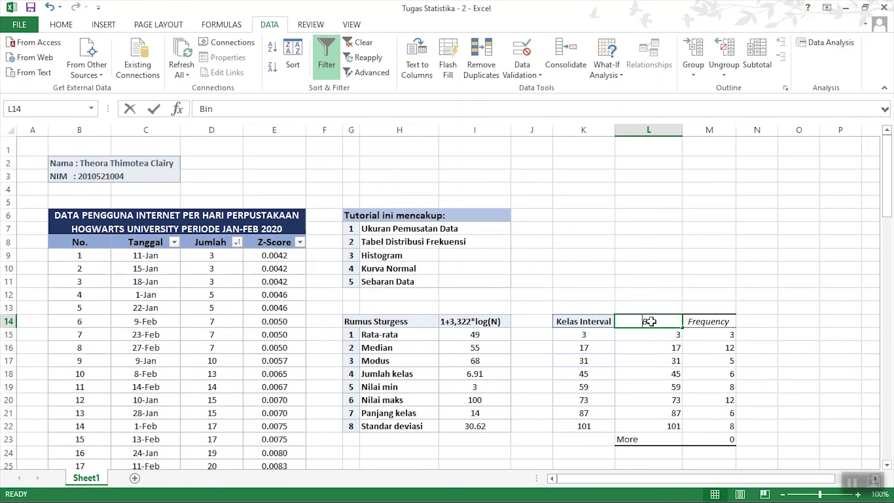
double_click(651, 321)
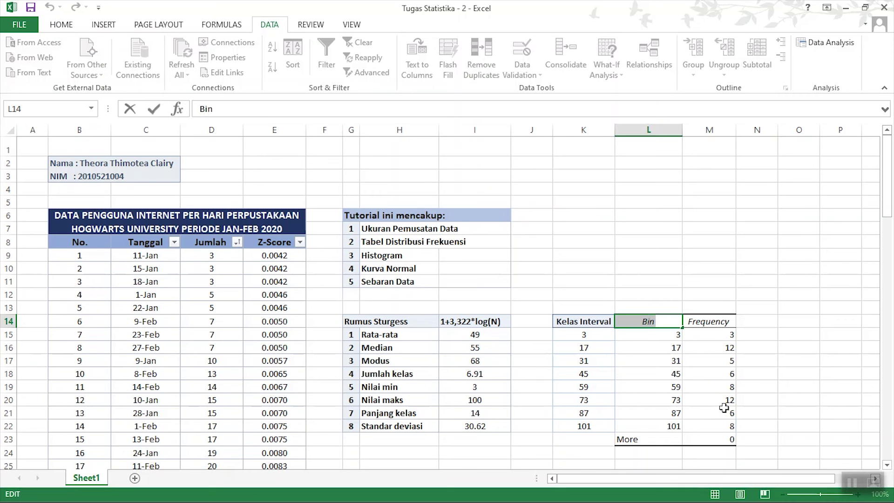
type("Interval Kelas")
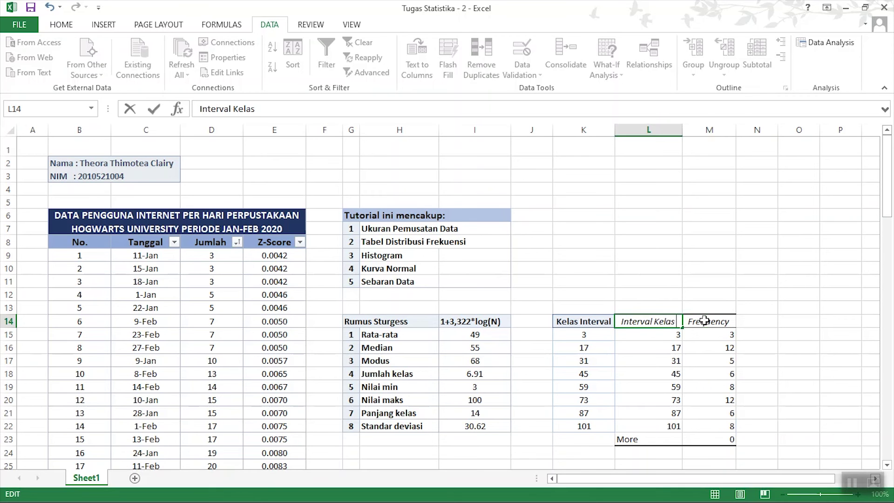
left_click(627, 439)
double_click(627, 438)
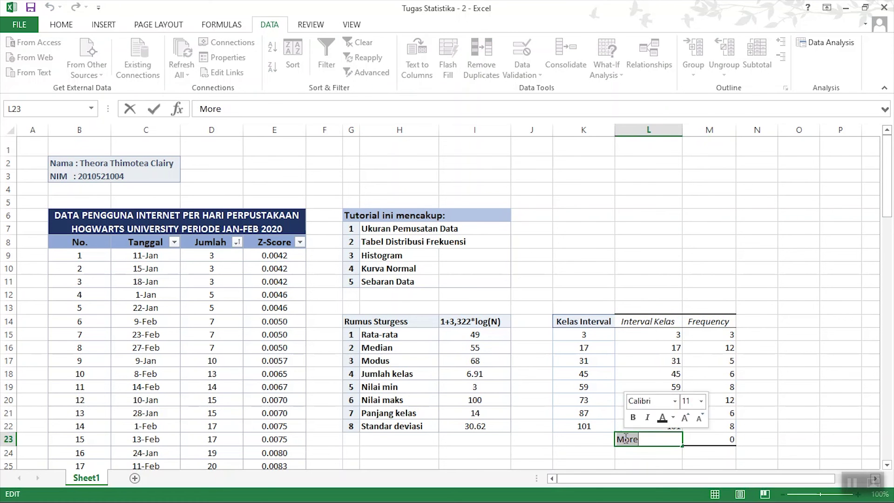
type("Jumlah")
Replace the value in M23 with a SUM formula over the frequencies in M15:M22
left_click(713, 440)
type("sum")
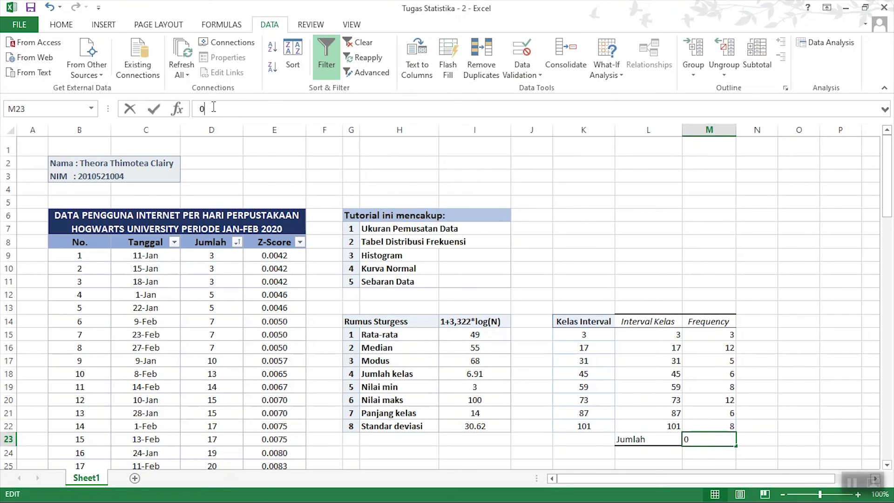
key("BackSpace")
key("BackSpace")
key("BackSpace")
type("=sum(")
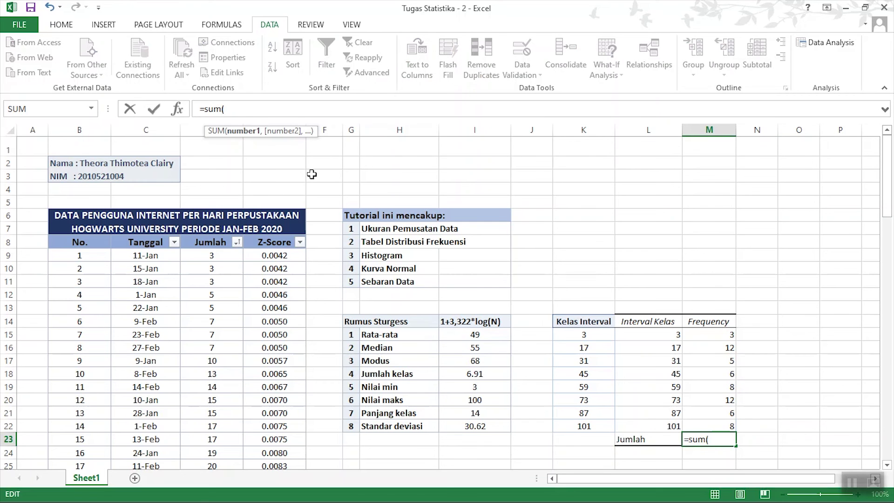
left_click(711, 333)
left_click_drag(710, 420, 710, 426)
key("Return")
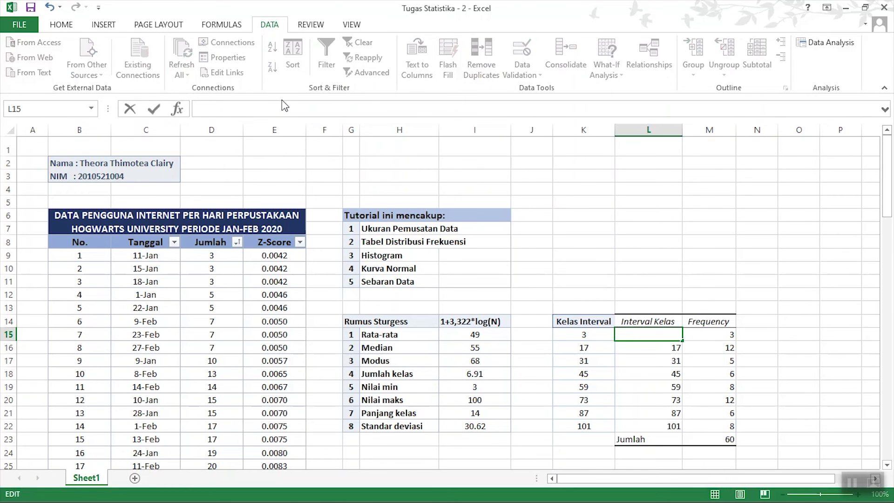
Enter the class intervals 3-16, 17-30 and 31-44 in cells L15 to L17
type("6")
key("Return")
key("F2")
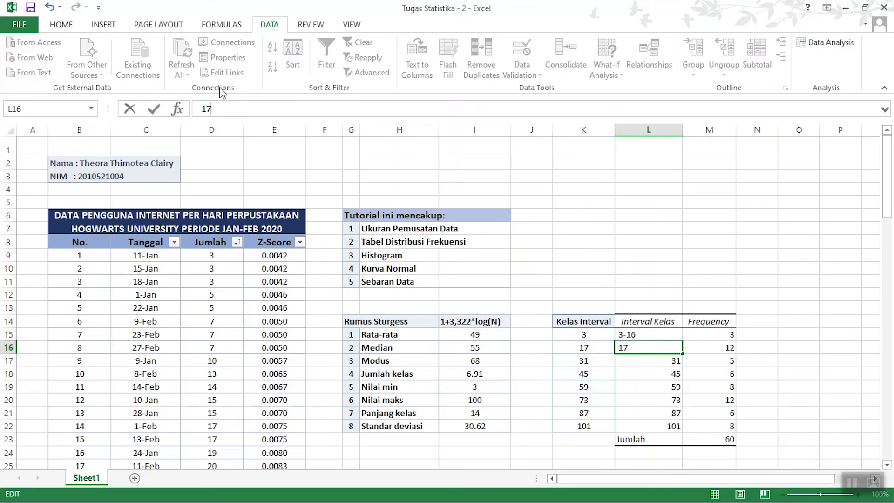
type("-30")
key("Return")
key("F2")
type("-")
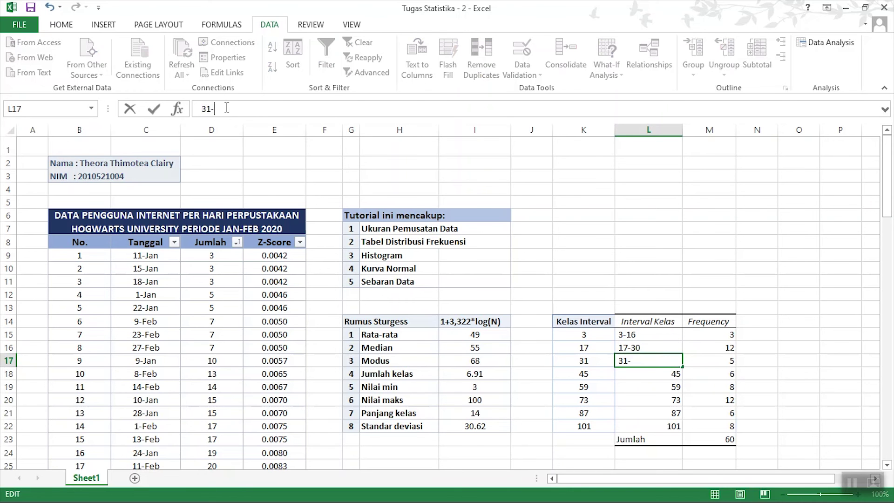
type("44")
key("Return")
Change cells L18 to L20 to the class intervals 45-58, 59-72 and 73-86
key("F2")
key("Home")
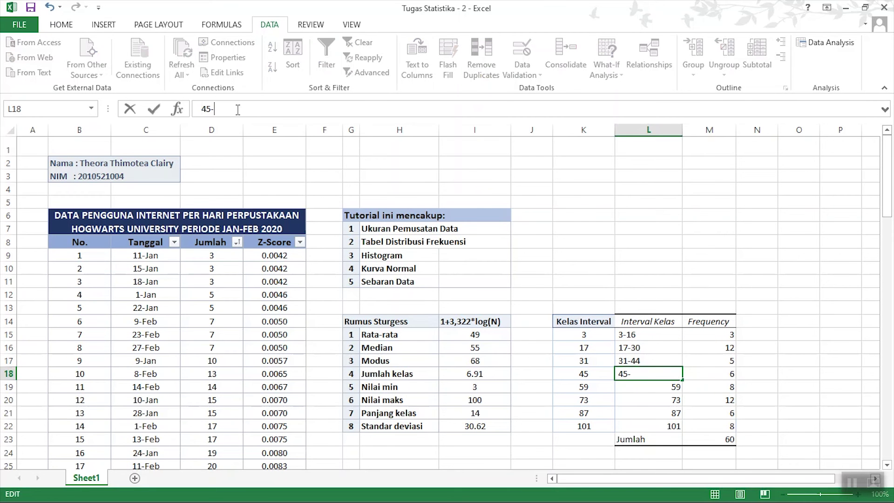
type("-58")
key("Return")
key("F2")
type("-")
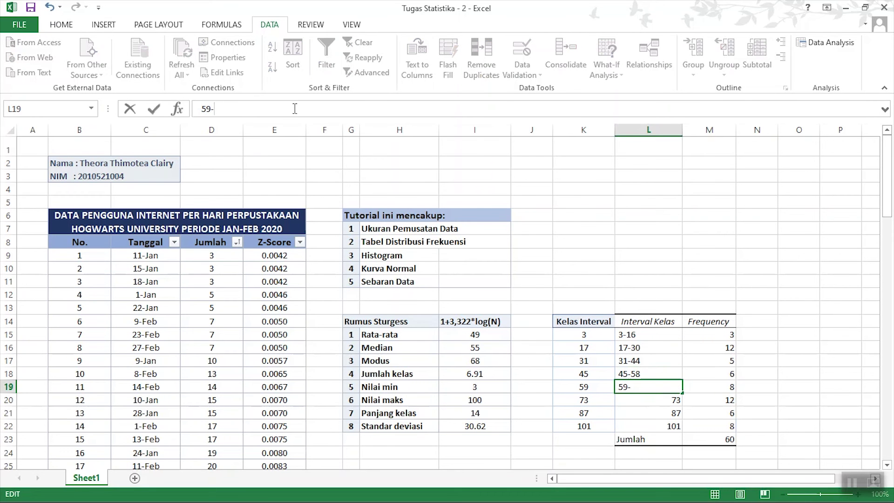
type("72")
key("Return")
key("F2")
type("-86")
key("Return")
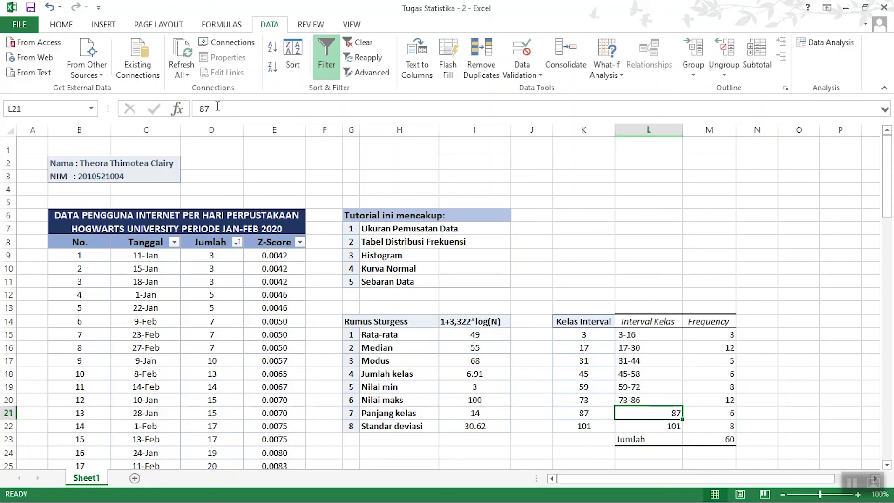
Change cells L21 and L22 to the class intervals 87-100 and 101-114
key("F2")
type("-100")
key("Return")
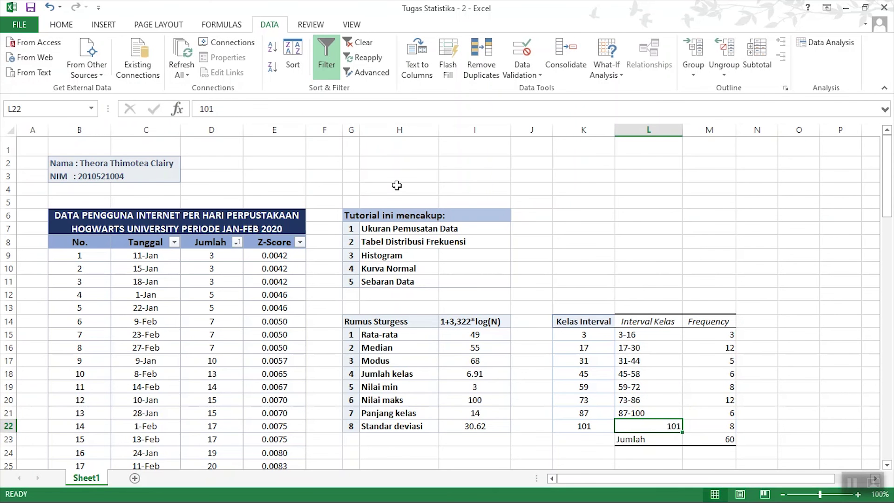
key("F2")
type("-114")
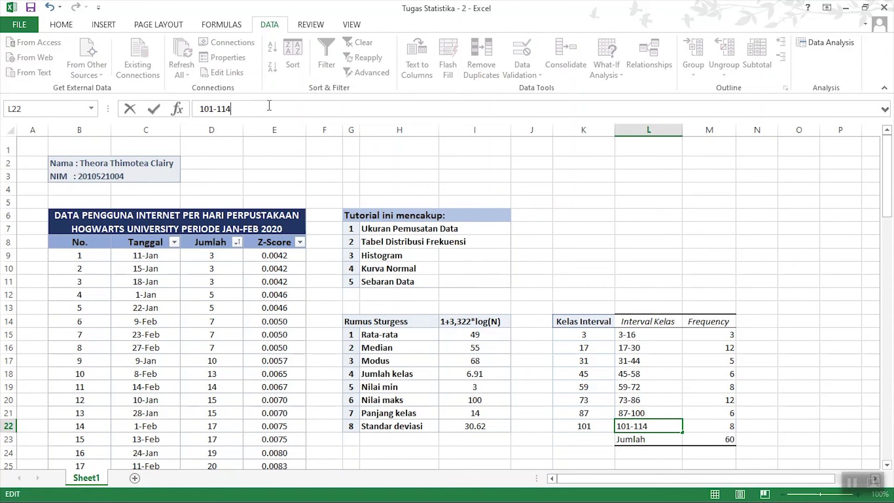
key("Return")
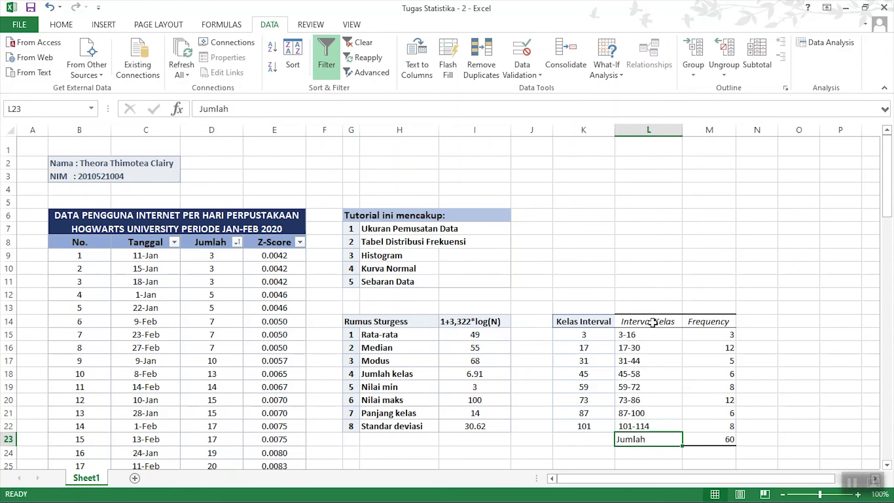
Make the Interval Kelas and Frequency headers in L14:M14 bold
left_click_drag(656, 321, 707, 321)
right_click(708, 321)
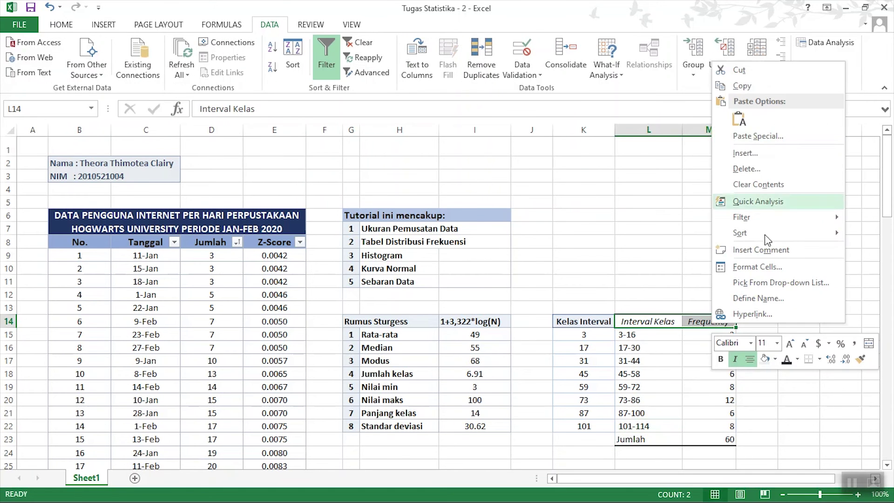
left_click(722, 361)
Centre the class intervals and frequencies in L15:M22 and the total in M23
key("Down")
left_click(723, 429, "shift")
right_click(720, 418)
left_click(758, 454)
left_click(766, 387)
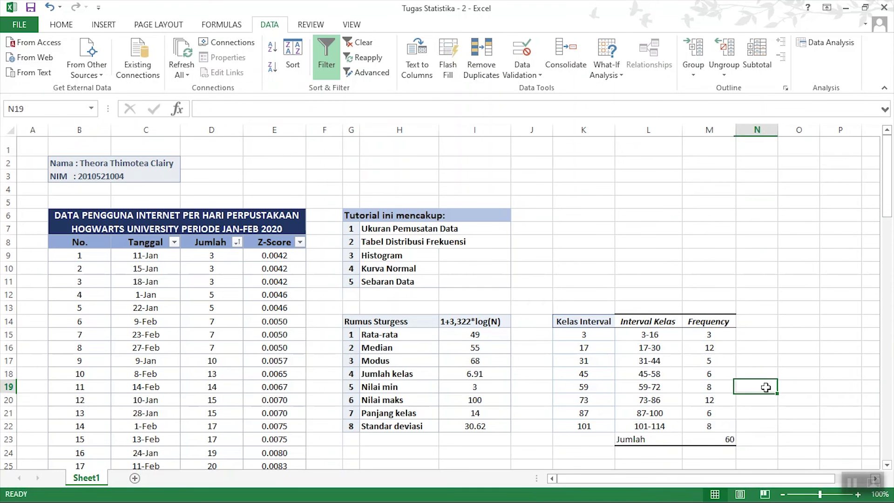
left_click(724, 437)
right_click(724, 437)
left_click(756, 478)
left_click(789, 362)
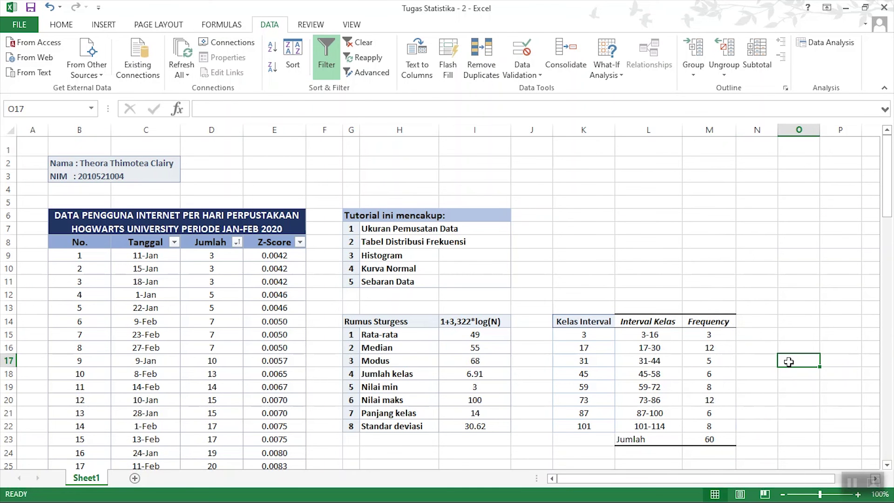
Apply borders to the frequency table's header cells K14:M14
left_click_drag(584, 321, 709, 321)
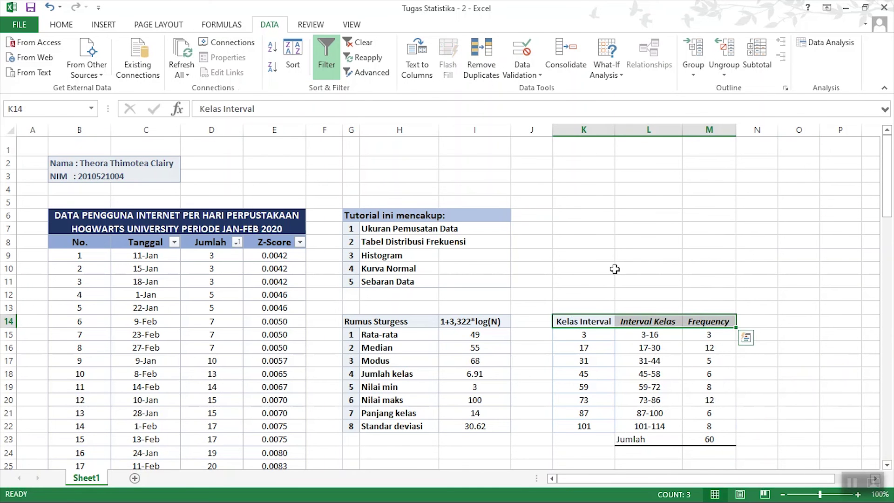
left_click(61, 24)
left_click(170, 68)
left_click(757, 146)
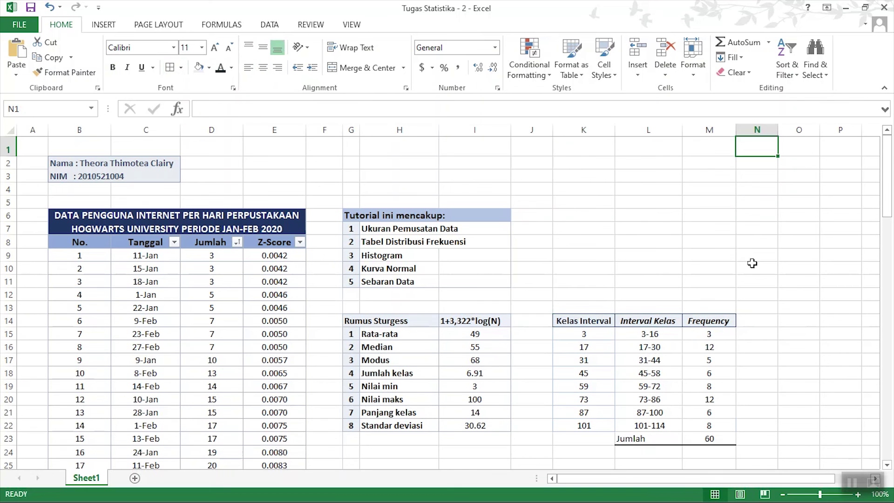
left_click_drag(652, 438, 708, 438)
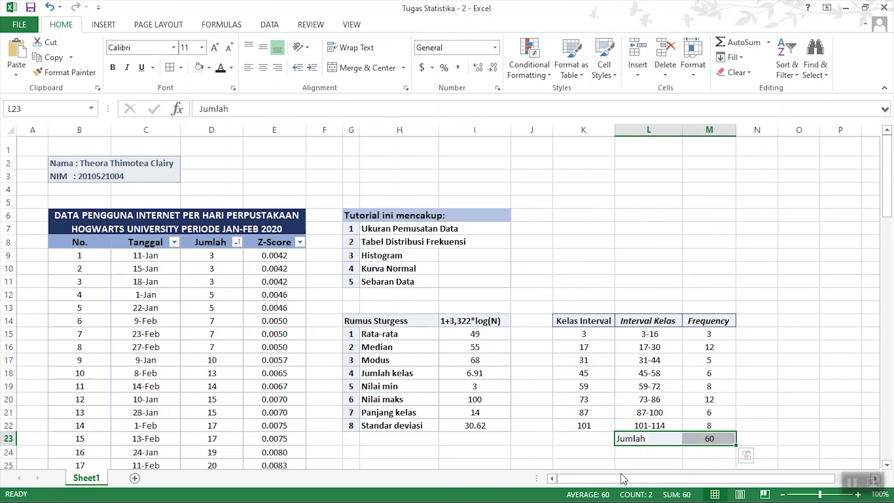
left_click_drag(636, 478, 716, 479)
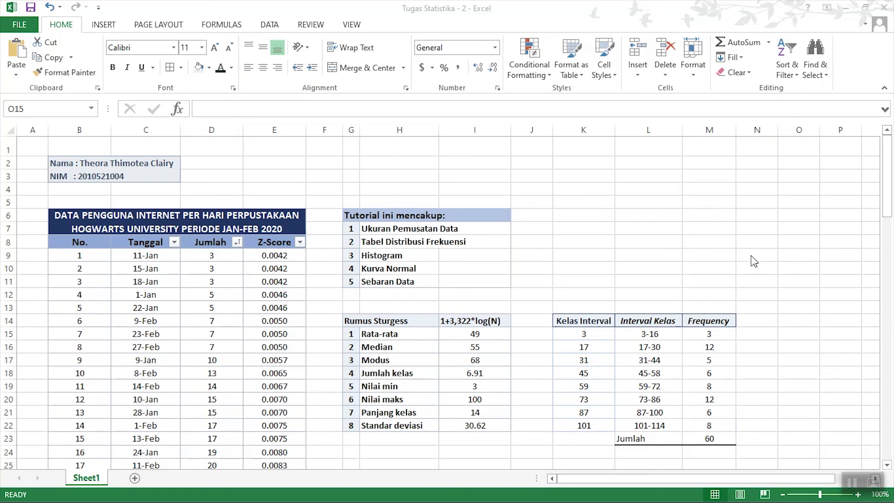
Insert a 2-D clustered column chart from the Interval Kelas and Frequency data in L14:M22
left_click_drag(649, 321, 718, 426)
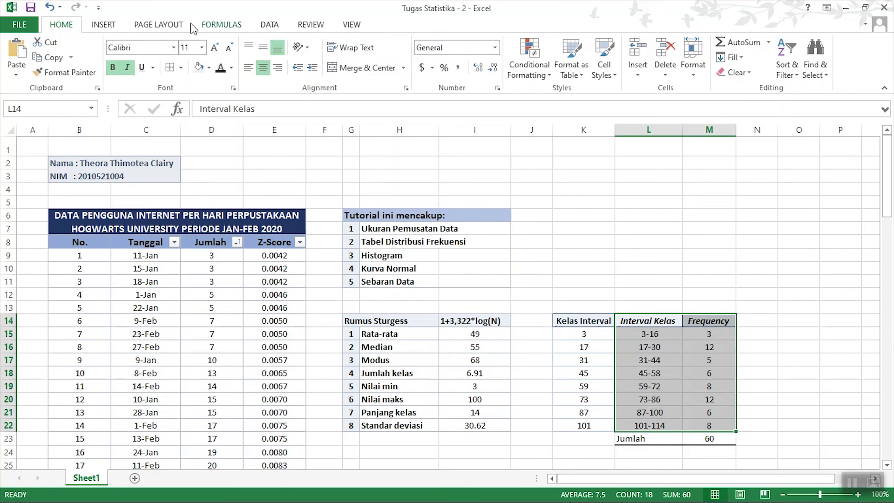
left_click(115, 28)
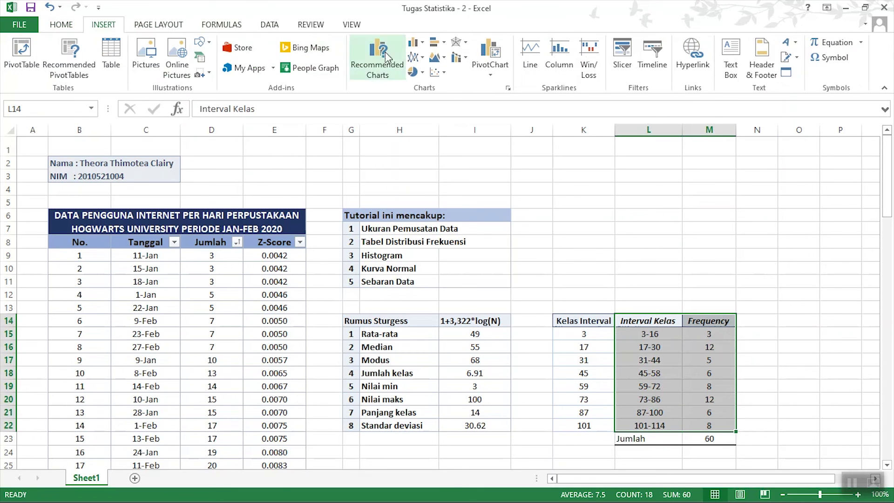
left_click(426, 47)
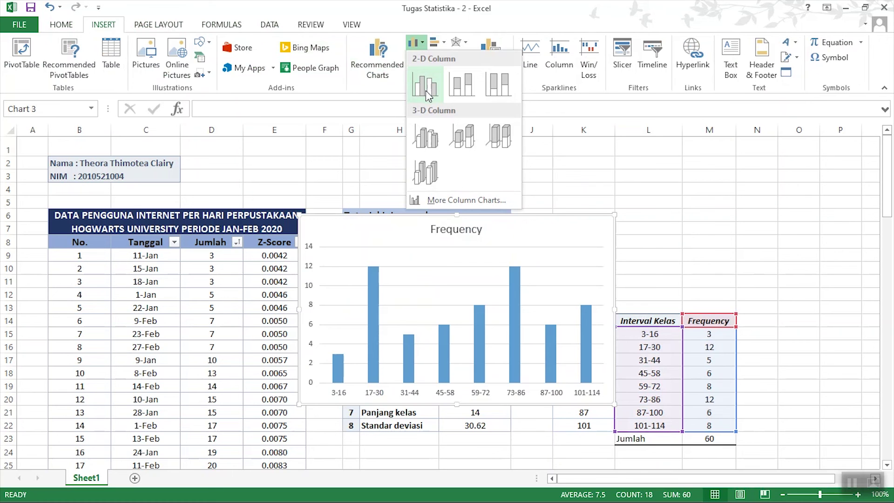
left_click(426, 86)
Move the Frequency chart above the frequency table and resize it to fit over rows 1 to 13
left_click_drag(538, 239, 773, 169)
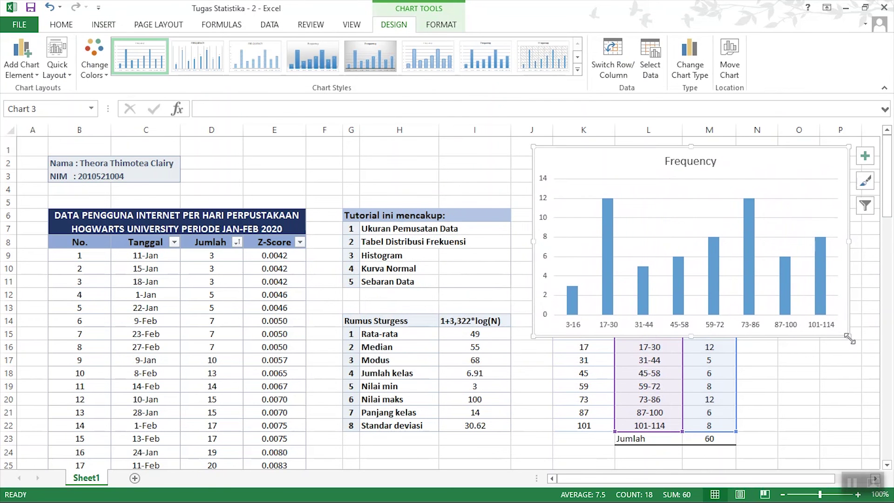
left_click_drag(850, 336, 799, 307)
left_click(827, 356)
scroll(783, 371, "right", 1)
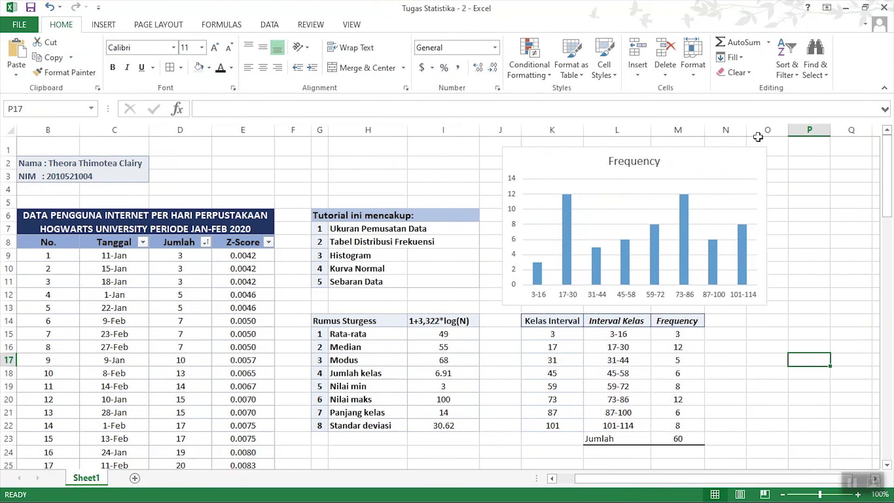
left_click(762, 151)
left_click_drag(768, 147, 787, 139)
left_click_drag(735, 163, 735, 165)
key("Escape")
Add a data series named Kurva Normal to the Frequency chart, using the Z-Score values in E9:E68
right_click(651, 187)
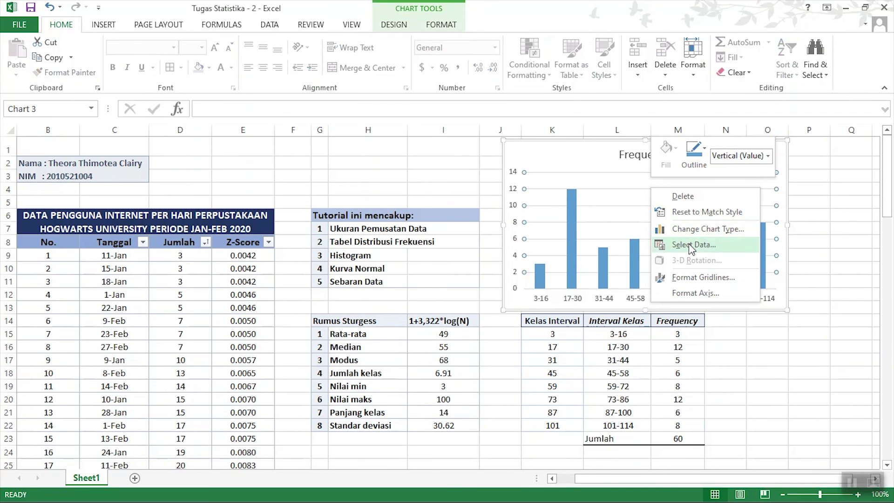
left_click(693, 245)
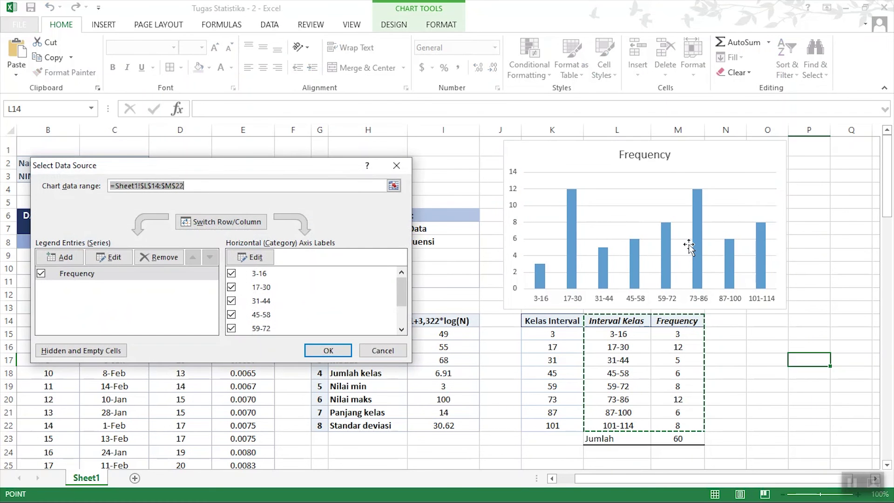
left_click(60, 257)
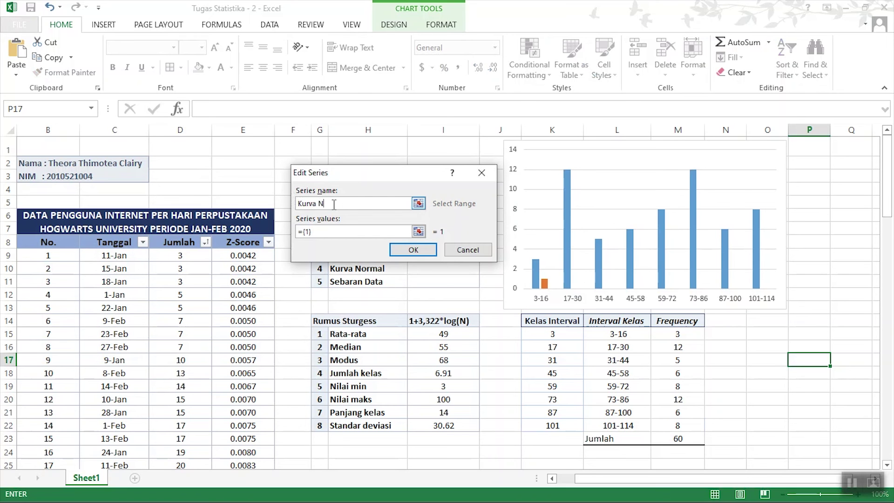
left_click(326, 232)
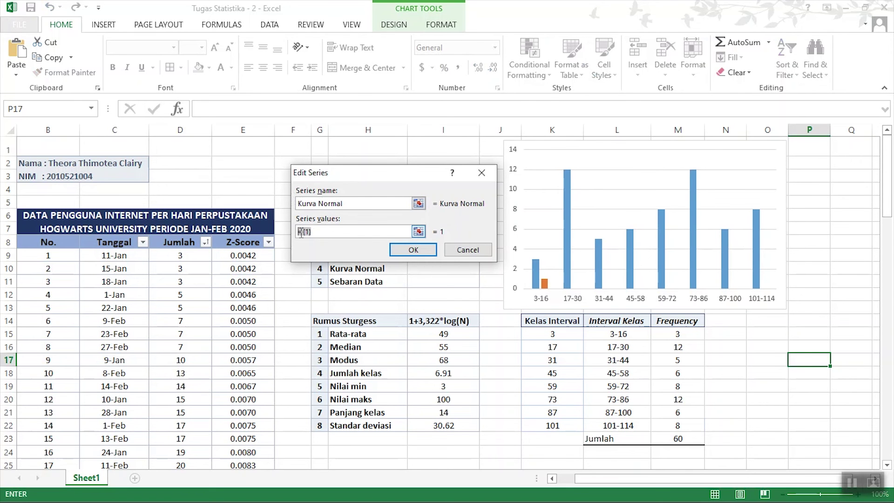
key("BackSpace")
left_click(246, 259)
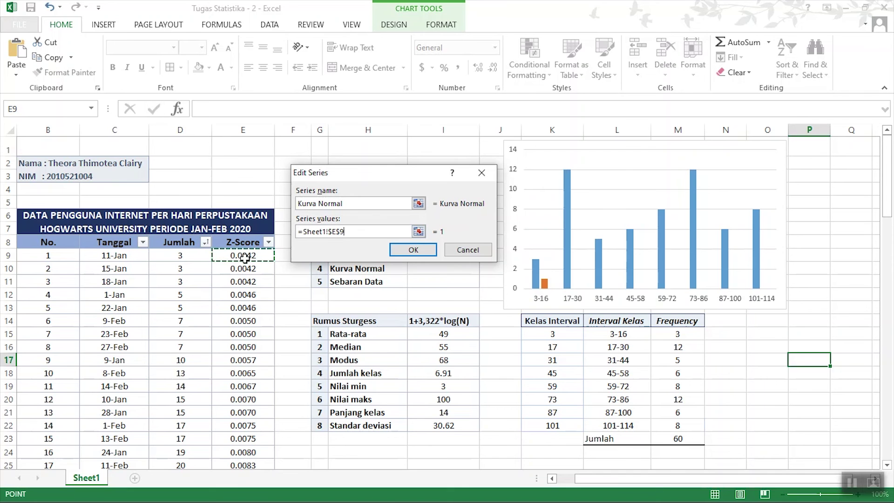
scroll(240, 345, "down", 14)
scroll(252, 391, "down", 6)
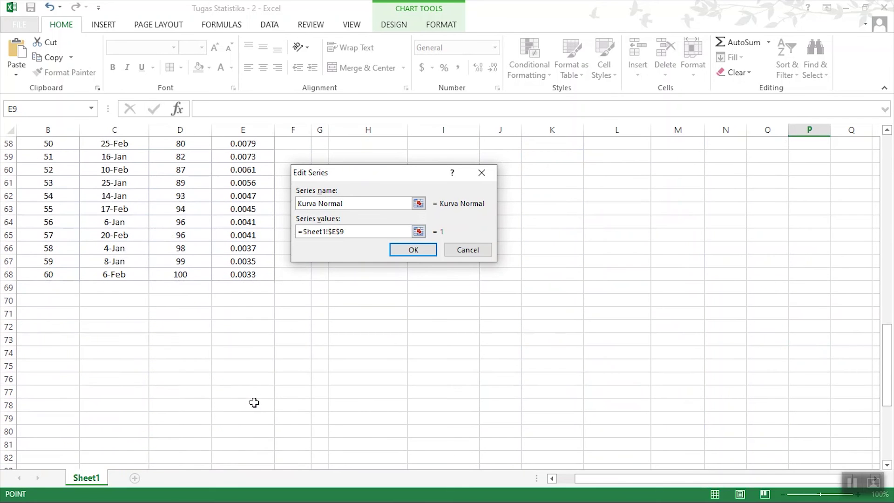
left_click(243, 235, "shift")
left_click(414, 250)
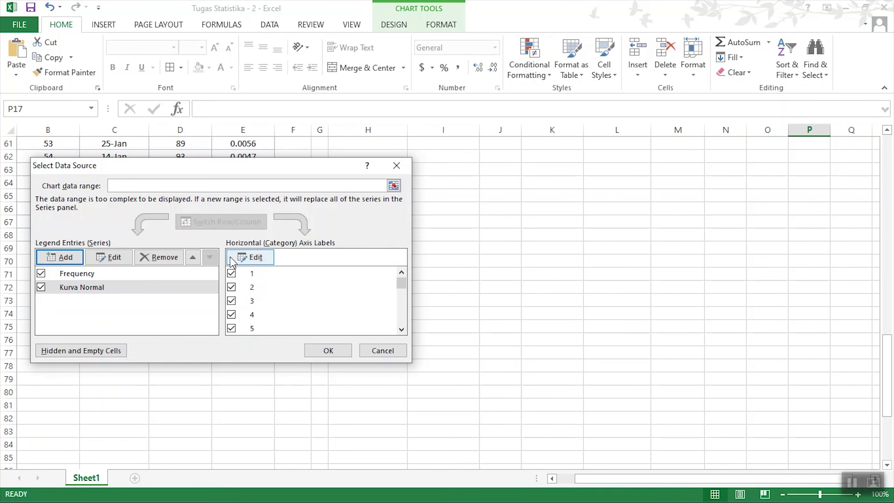
Set the Kurva Normal series' horizontal axis labels to the Jumlah values in D9:D68 and apply the data source changes
left_click(249, 257)
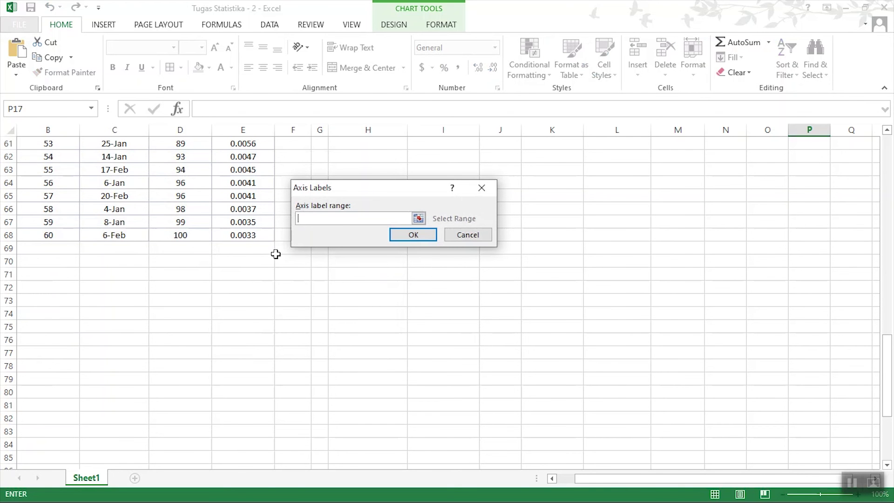
scroll(335, 286, "up", 13)
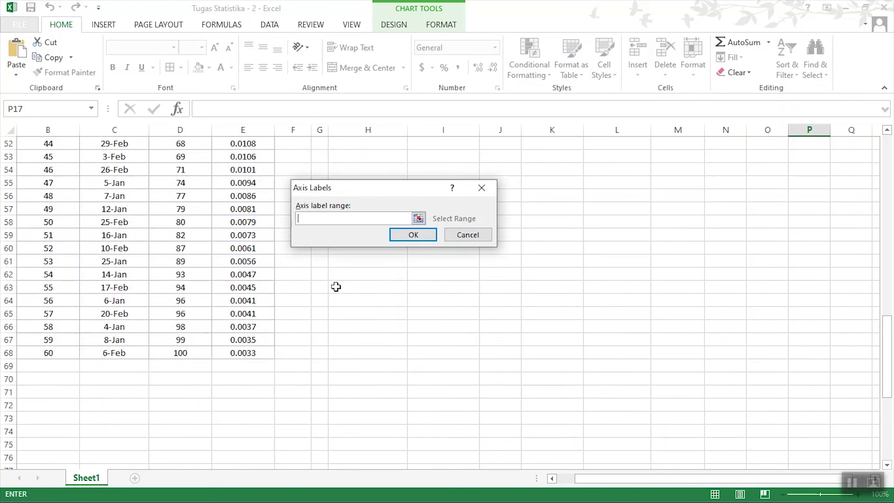
scroll(200, 238, "up", 6)
left_click(187, 211)
scroll(201, 327, "down", 20)
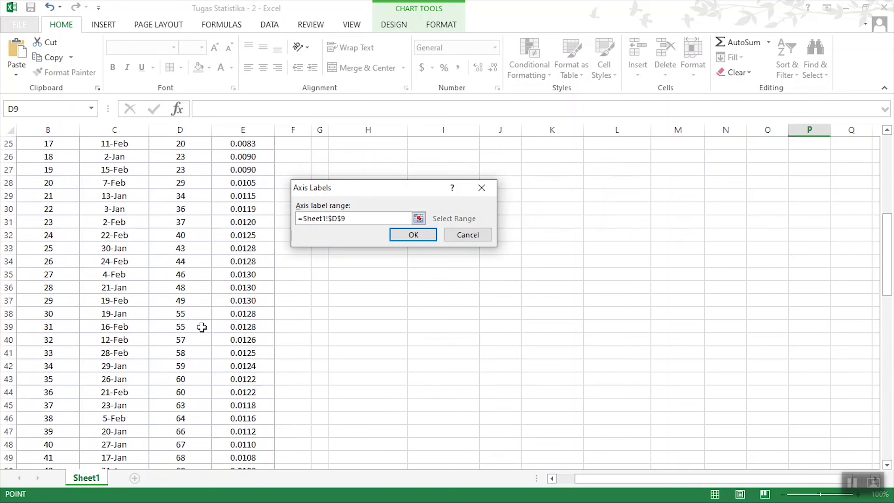
scroll(199, 330, "up", 5)
left_click(191, 354, "shift")
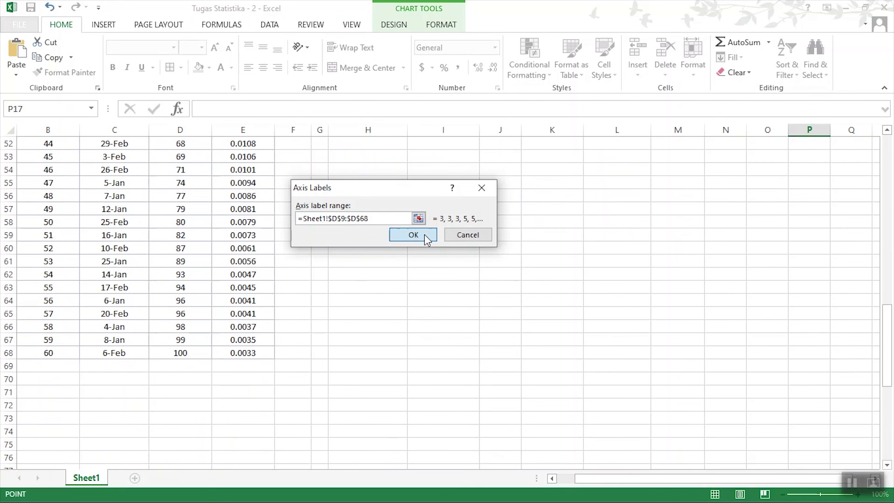
left_click(424, 234)
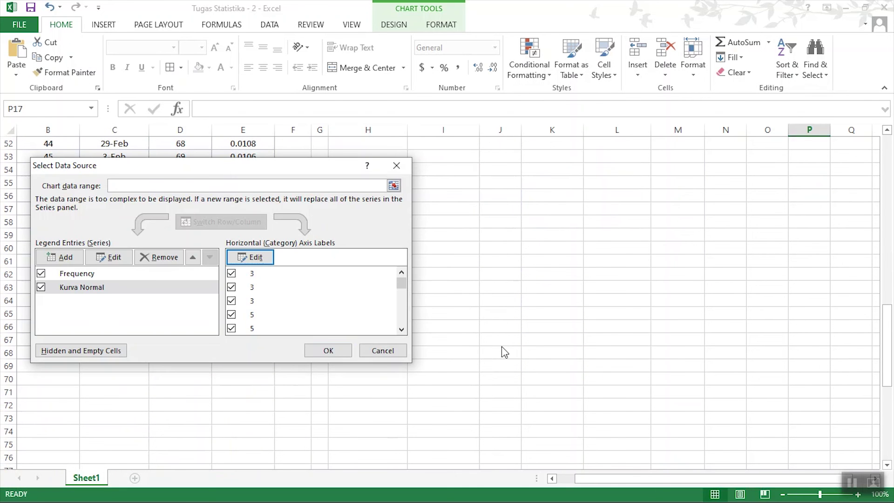
left_click(329, 350)
scroll(460, 336, "up", 17)
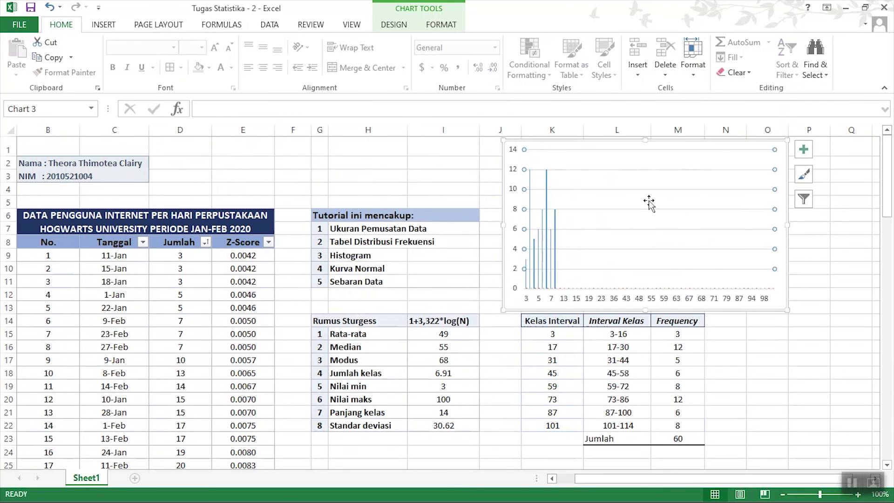
Change the chart to a combo of clustered column and line, with Kurva Normal plotted on the secondary axis
right_click(668, 204)
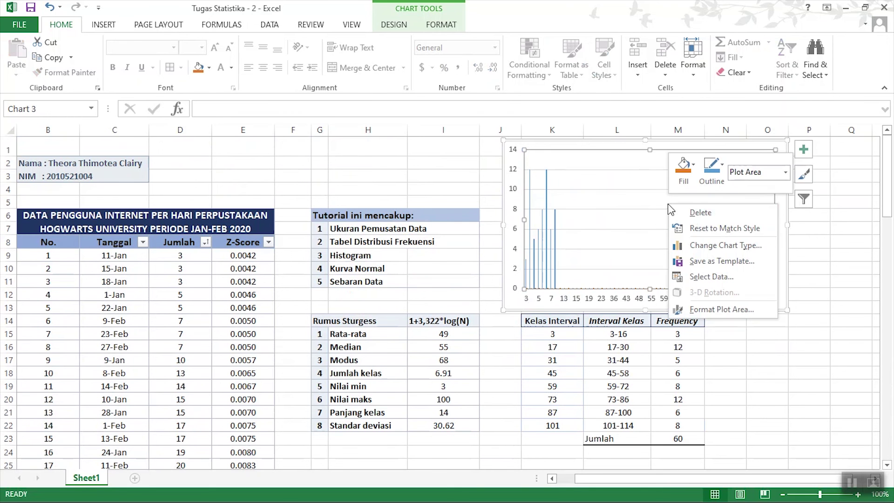
left_click(721, 246)
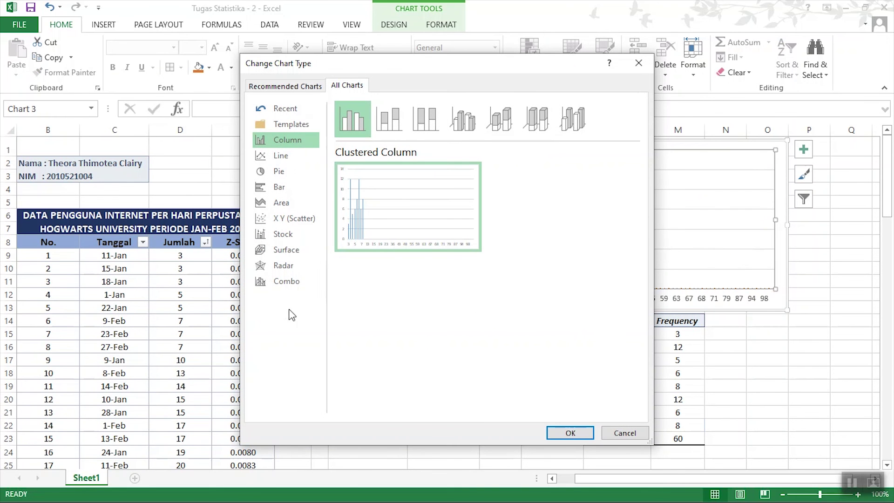
left_click(289, 282)
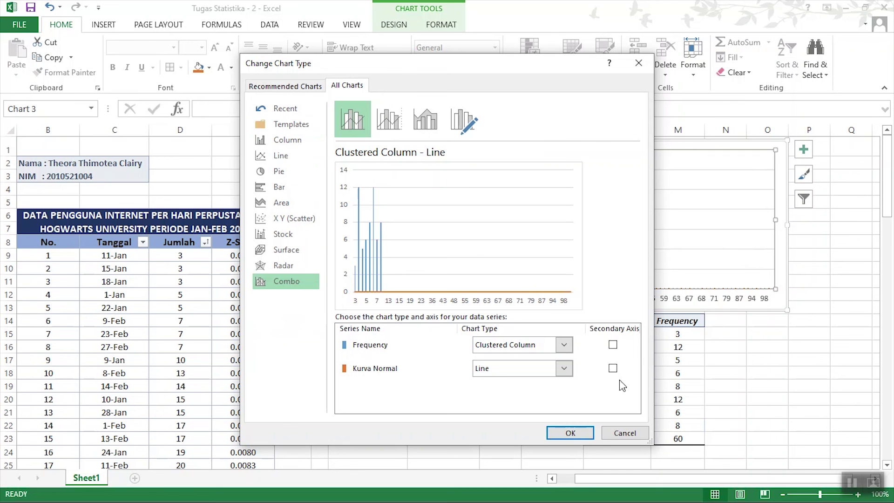
left_click(613, 368)
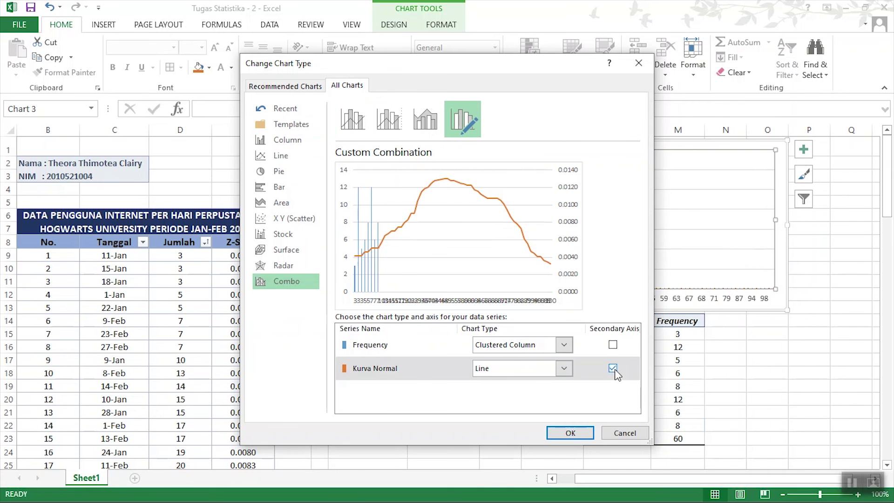
Set the Kurva Normal series' chart type to Scatter with Smooth Lines and Markers and apply the combo
left_click(569, 370)
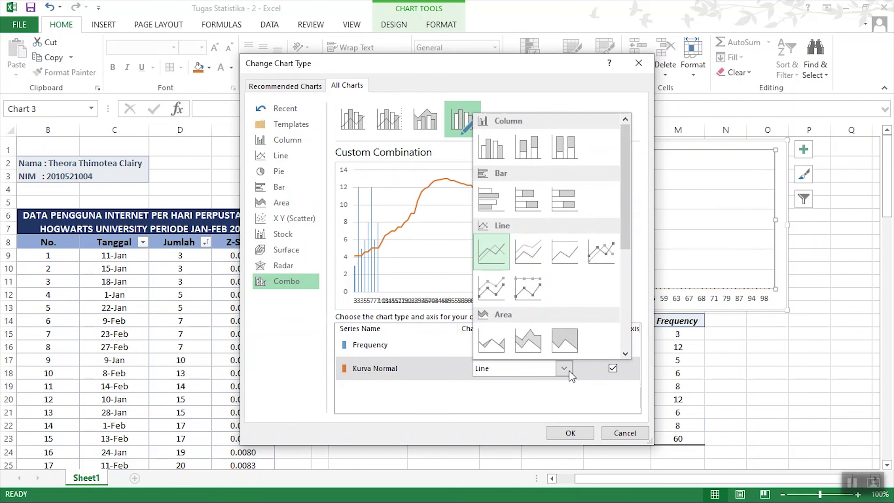
scroll(549, 238, "down", 4)
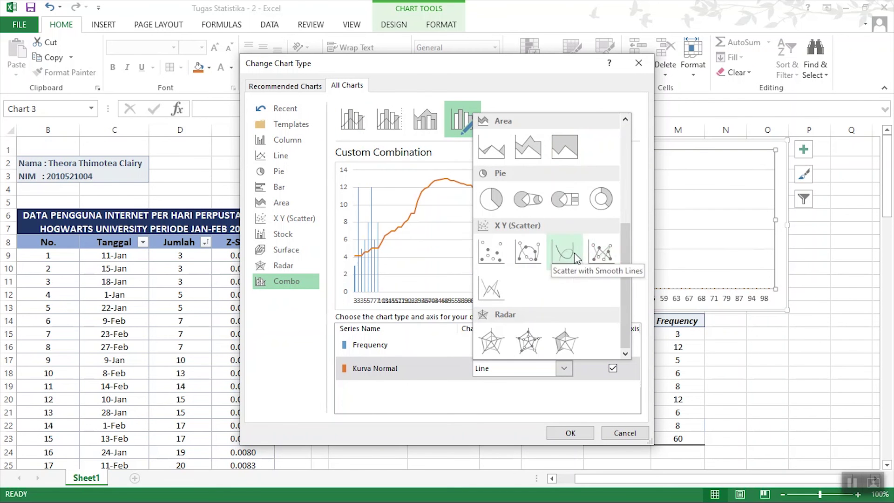
left_click(535, 254)
left_click(569, 367)
scroll(536, 326, "down", 3)
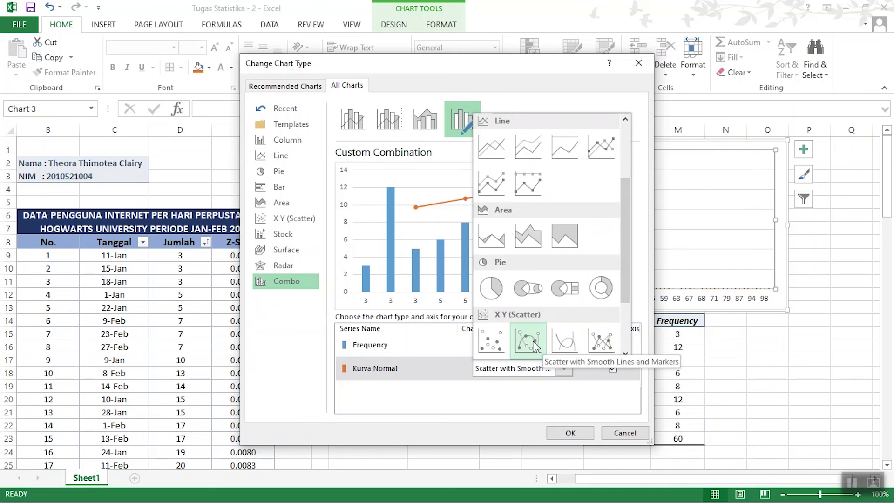
left_click(586, 433)
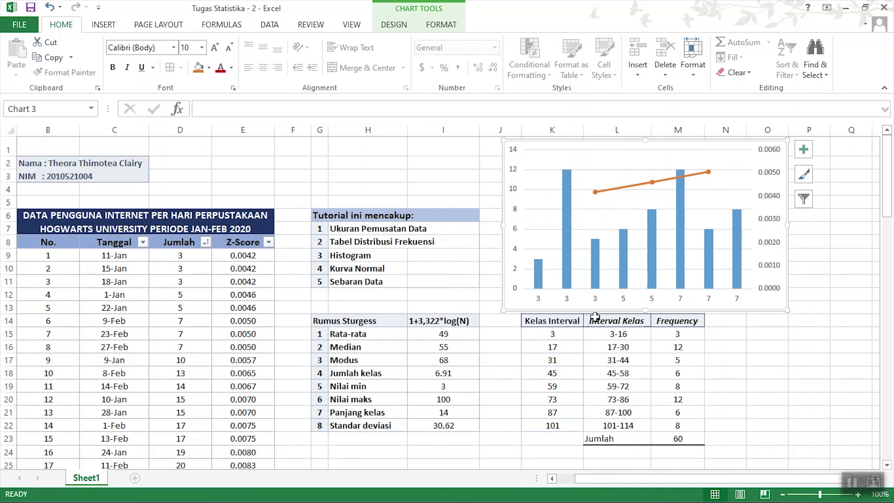
Add a secondary horizontal axis to the combo chart
mouse_move(706, 172)
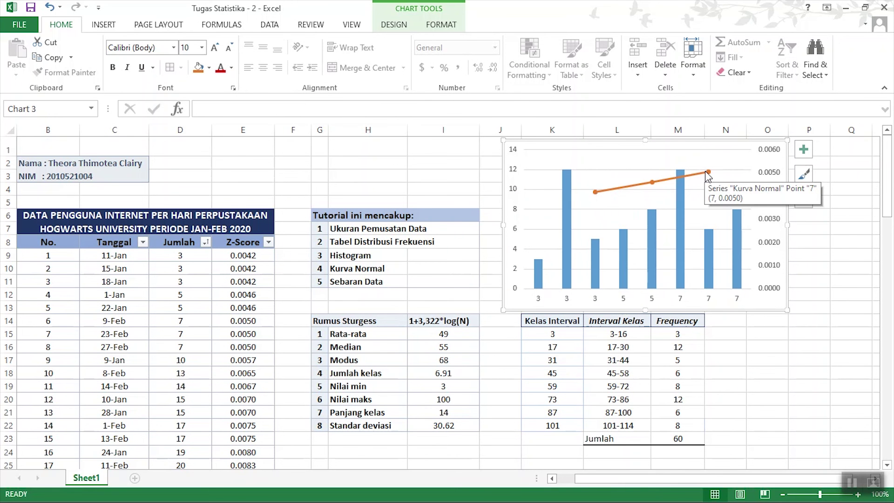
left_click(394, 27)
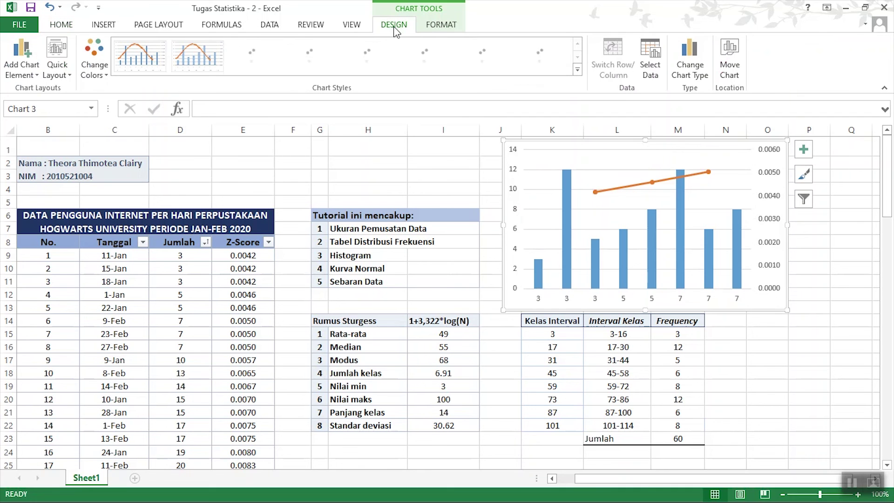
left_click(21, 58)
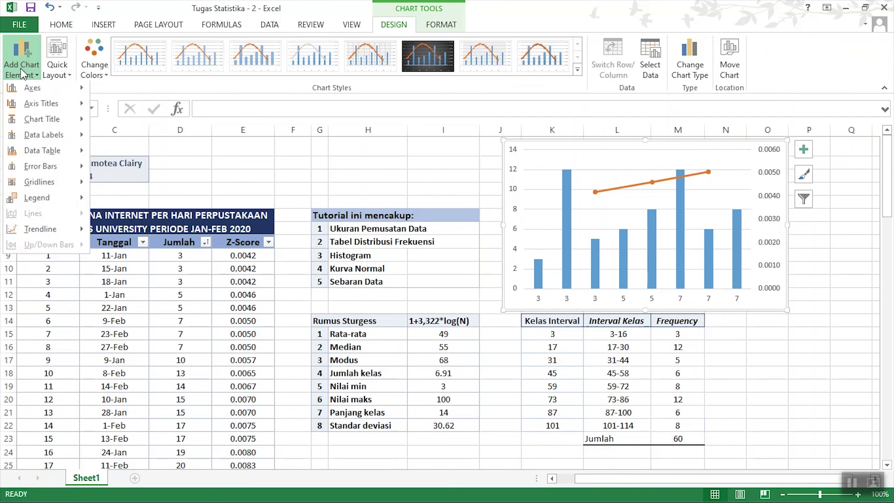
mouse_move(35, 88)
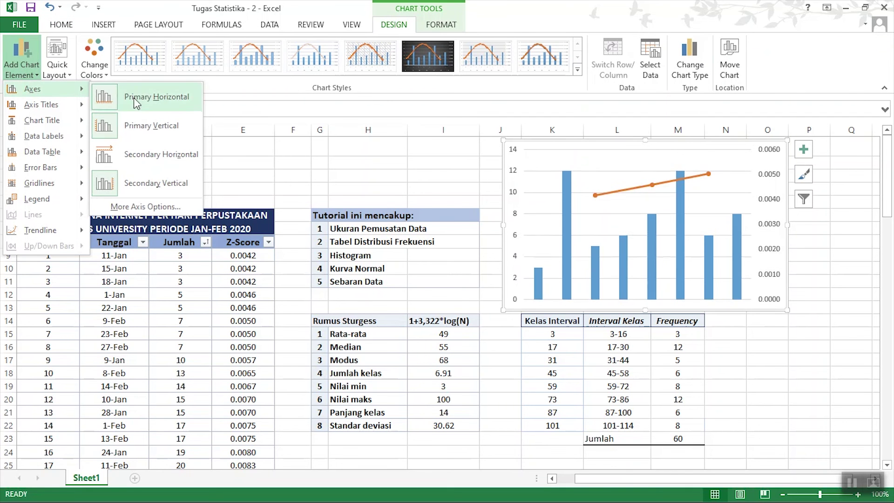
left_click(151, 158)
mouse_move(531, 253)
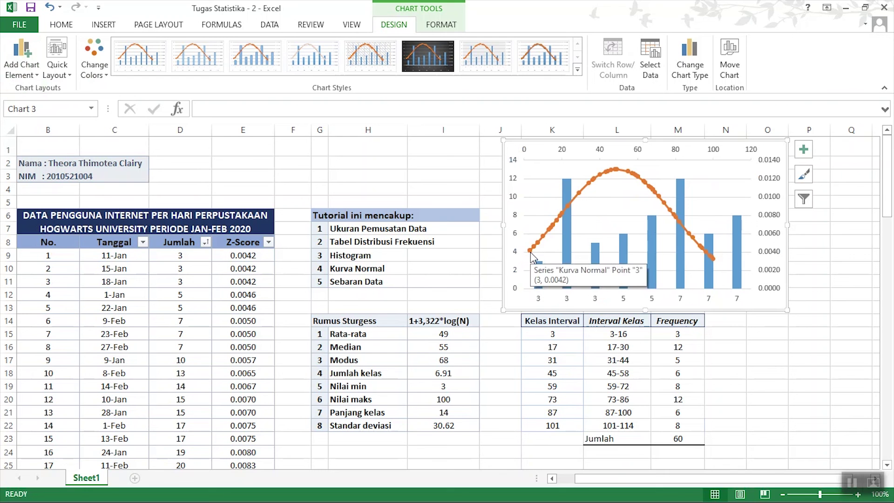
mouse_move(716, 263)
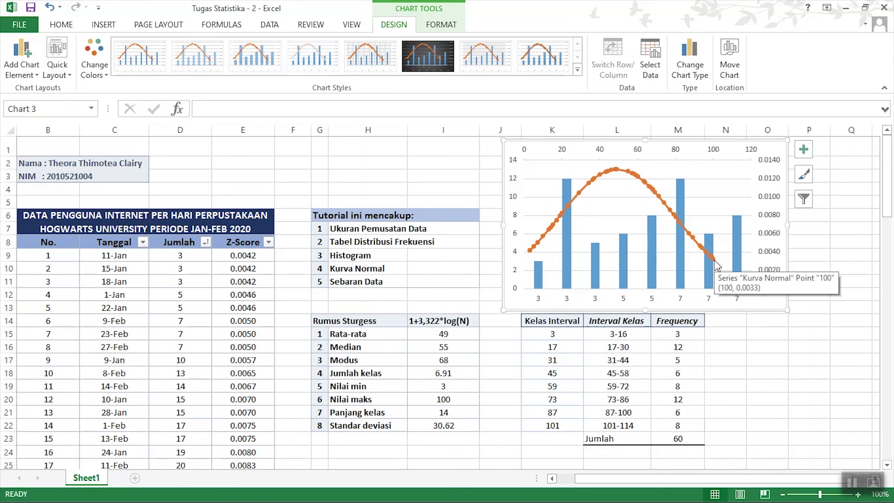
Set the Frequency series' horizontal axis labels to the class intervals in L15:L22
right_click(718, 189)
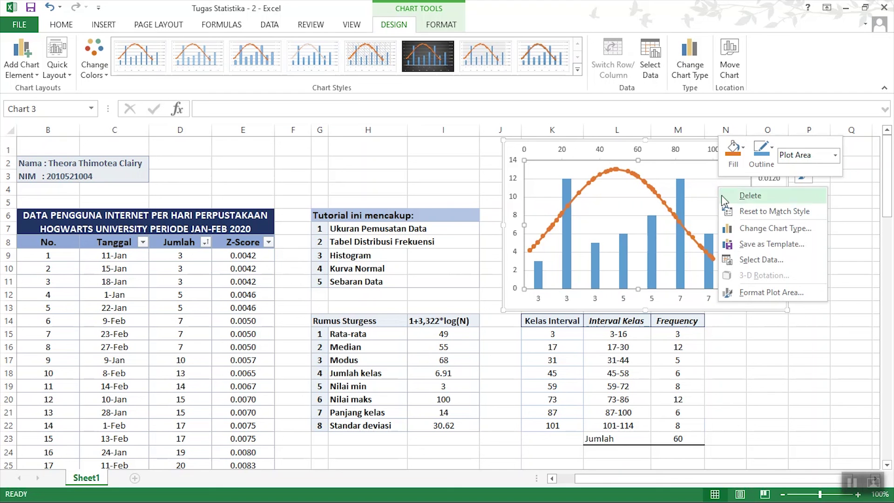
left_click(751, 260)
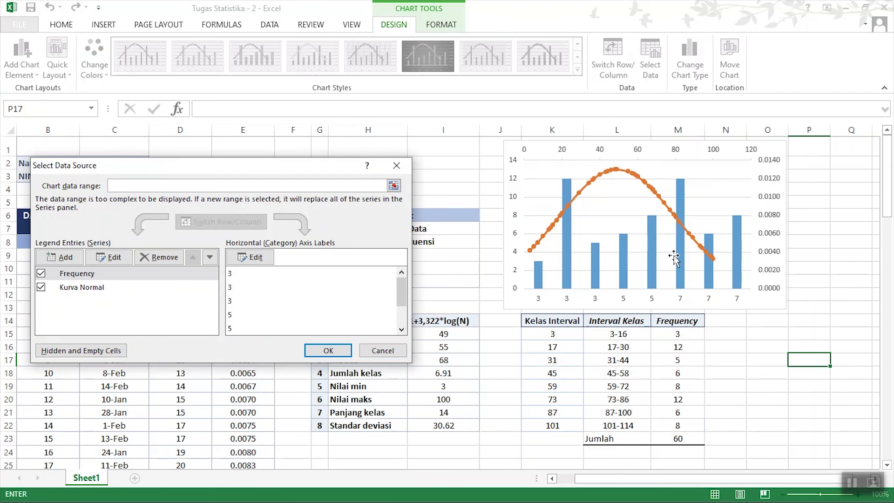
left_click(147, 275)
left_click(250, 257)
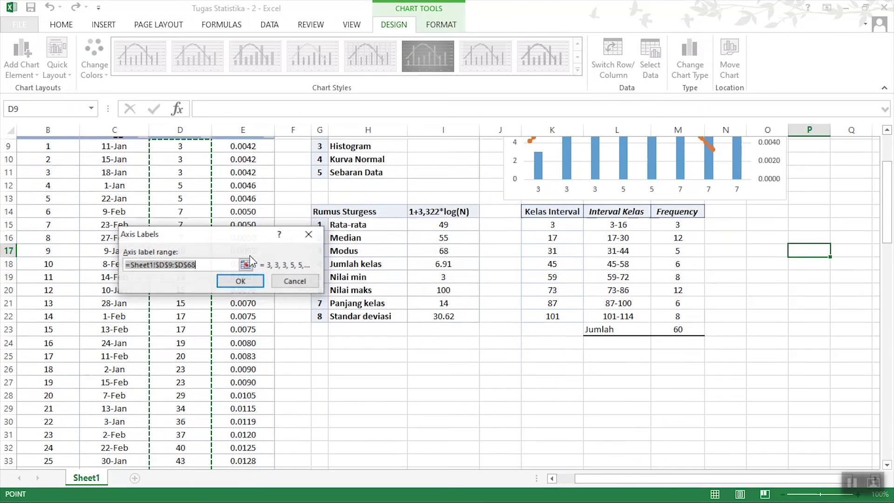
left_click(624, 222)
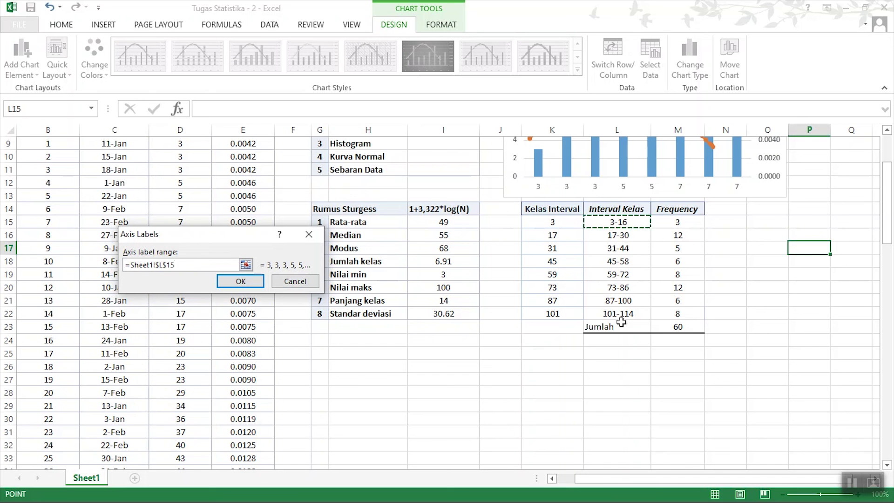
left_click(617, 315)
left_click_drag(617, 223, 620, 314)
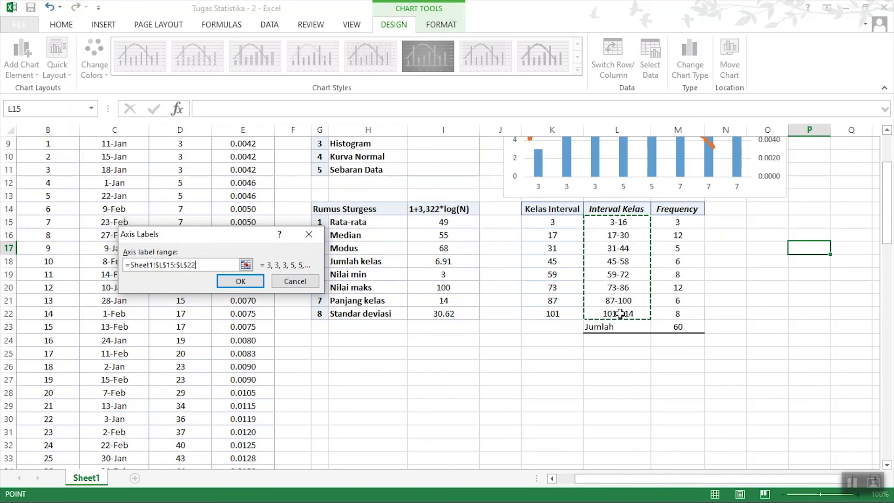
left_click(240, 281)
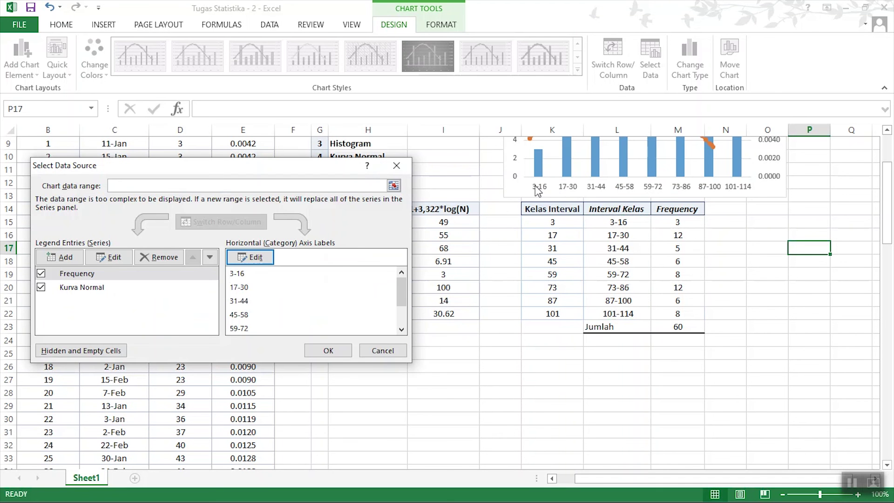
left_click(327, 350)
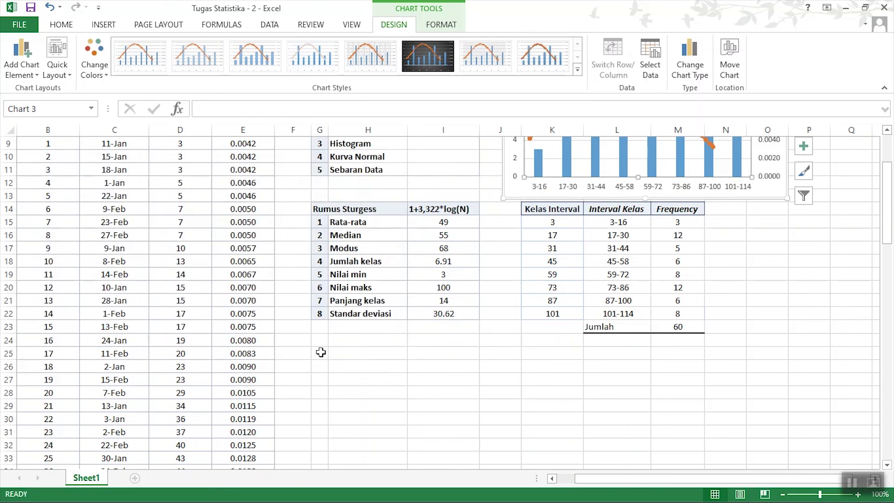
scroll(320, 352, "up", 3)
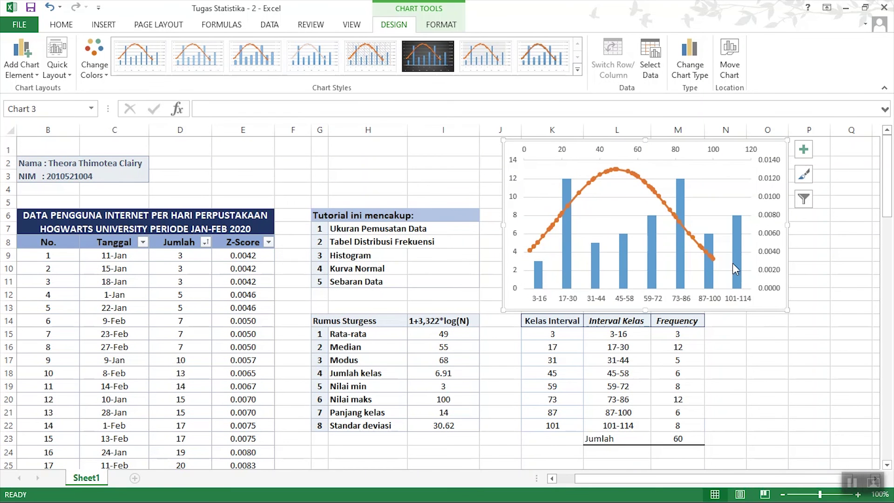
Set the secondary horizontal axis bounds to a minimum of 3 and a maximum of 100
left_click(715, 154)
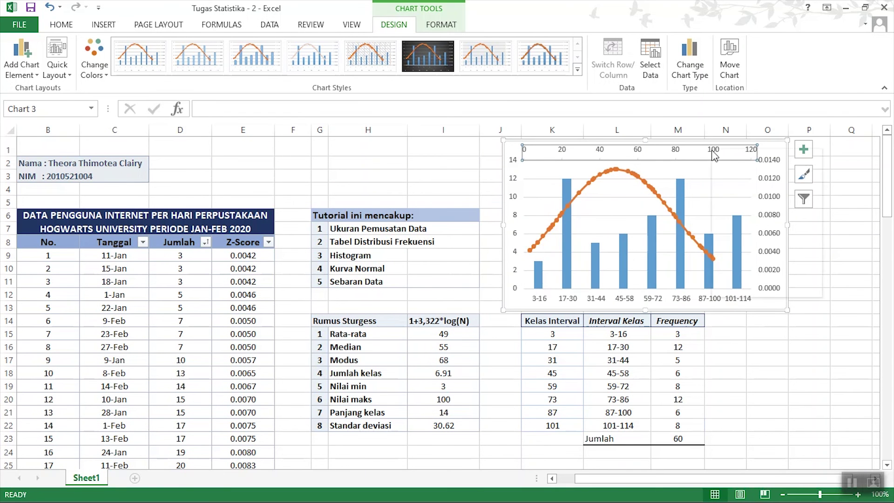
right_click(715, 156)
left_click(682, 158)
double_click(677, 153)
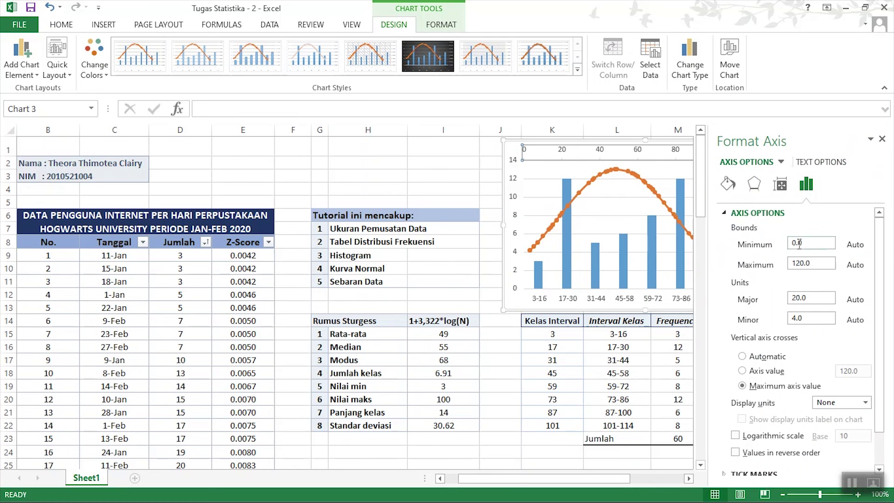
left_click_drag(623, 479, 650, 479)
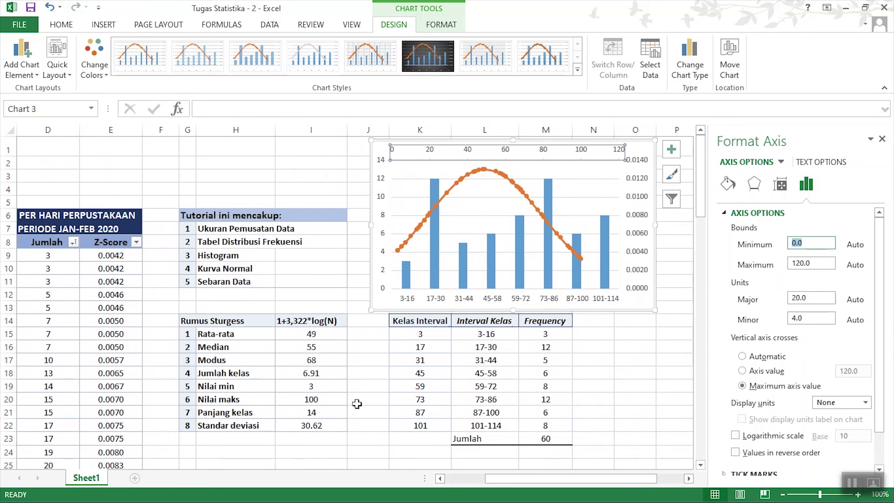
left_click(796, 264)
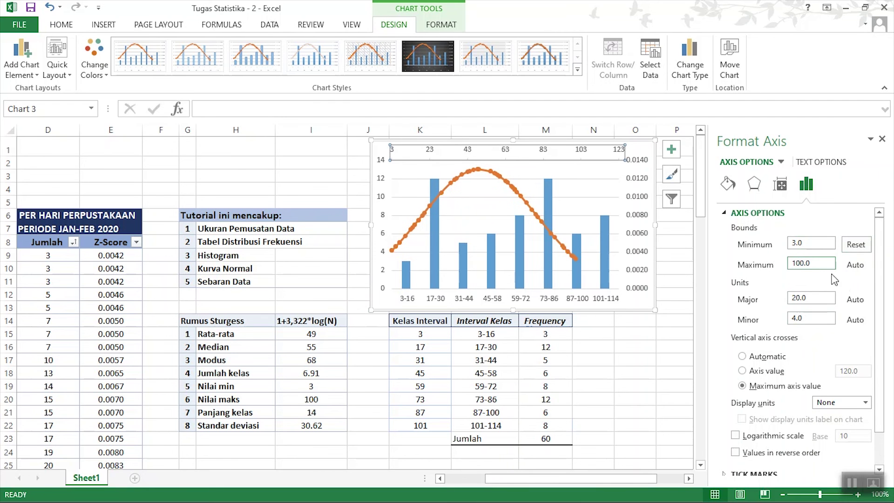
key("Return")
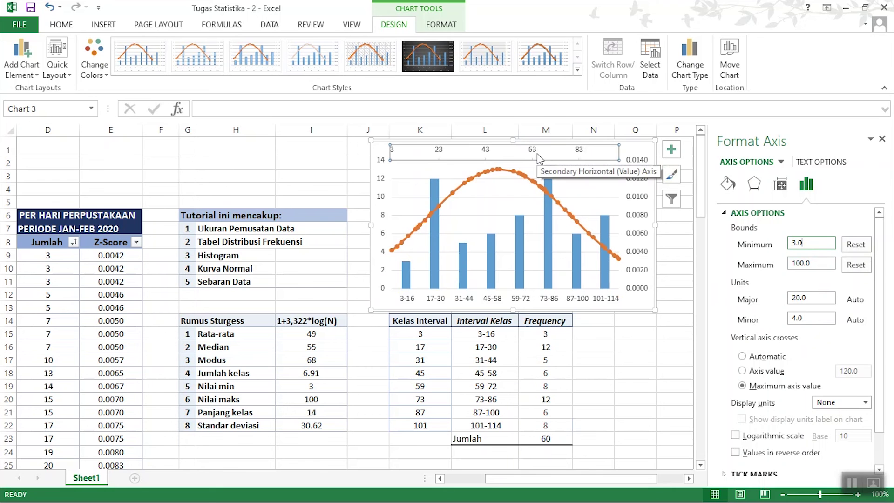
Hide the secondary horizontal axis labels by setting their label position to None
scroll(764, 319, "down", 3)
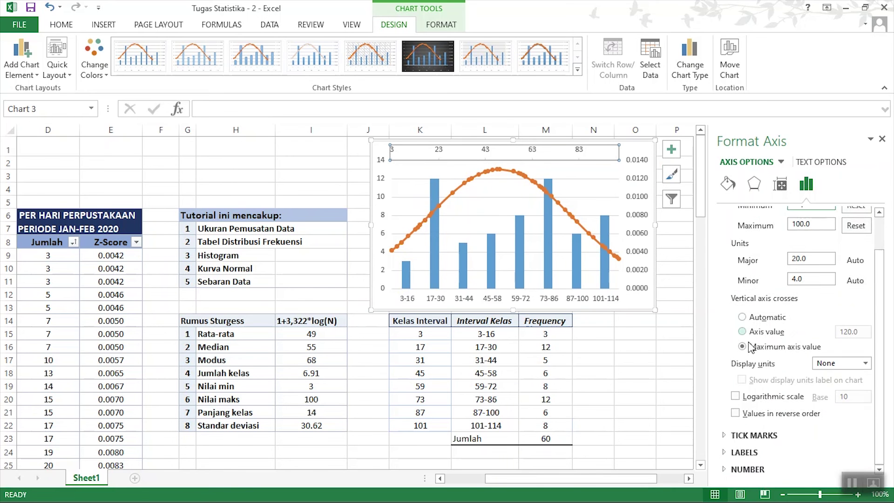
left_click(725, 369)
left_click(725, 353)
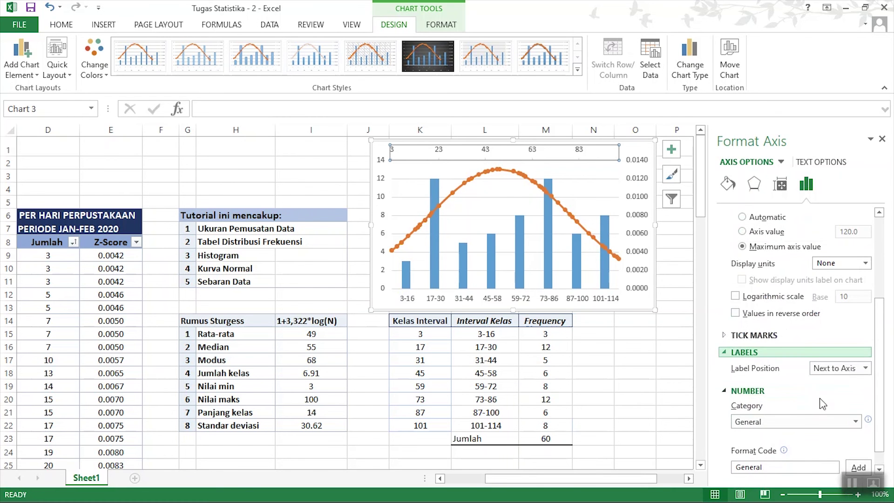
left_click(837, 370)
left_click(832, 421)
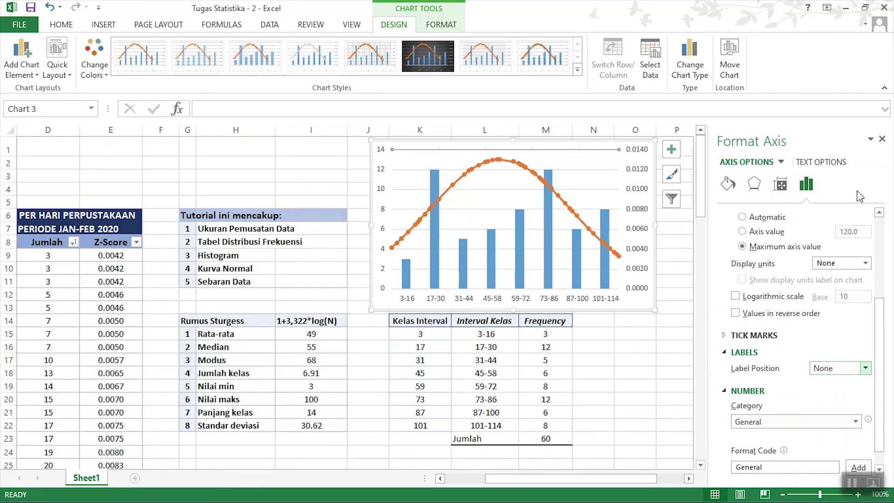
left_click(882, 140)
Give the primary vertical axis a solid 1 pt line and outside major tick marks
double_click(383, 219)
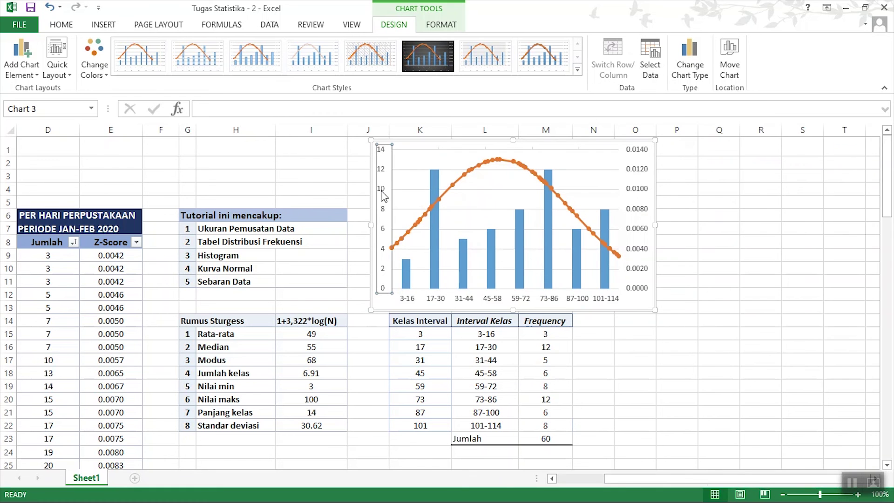
left_click(728, 184)
left_click(725, 230)
scroll(854, 239, "down", 2)
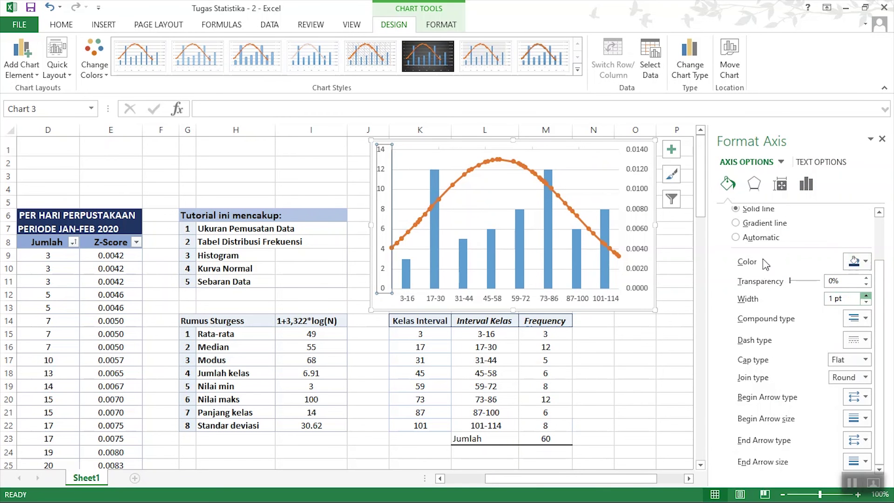
left_click(806, 184)
left_click(725, 313)
left_click(840, 330)
left_click(830, 368)
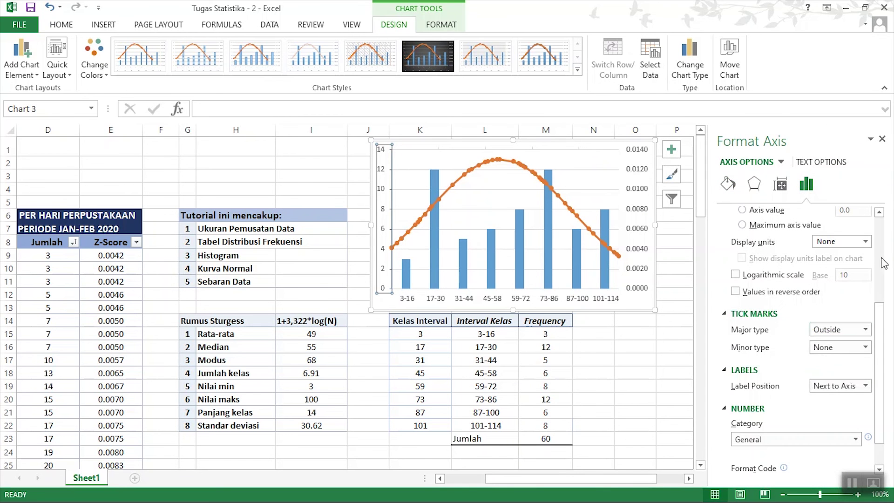
Give the secondary vertical axis a solid line with outside tick marks
left_click(637, 209)
left_click(728, 184)
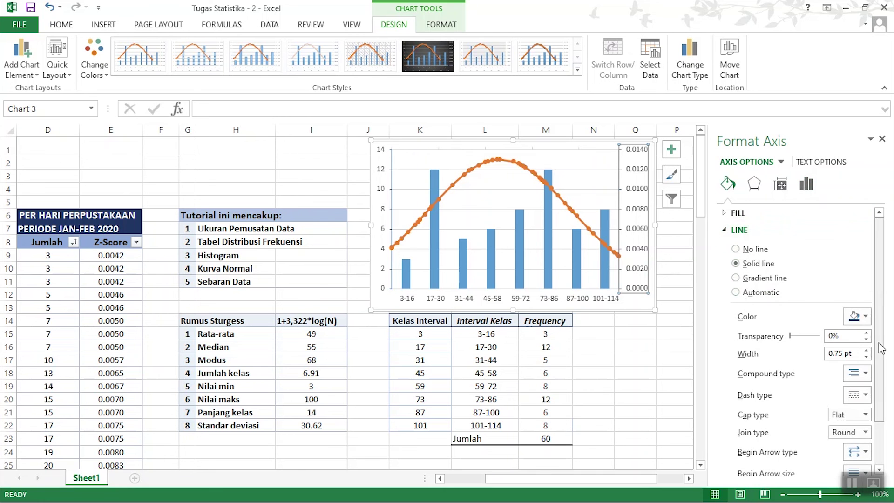
left_click(867, 350)
left_click(390, 218)
left_click(866, 351)
Give the class-interval horizontal axis a solid line and outside minor tick marks
left_click(605, 298)
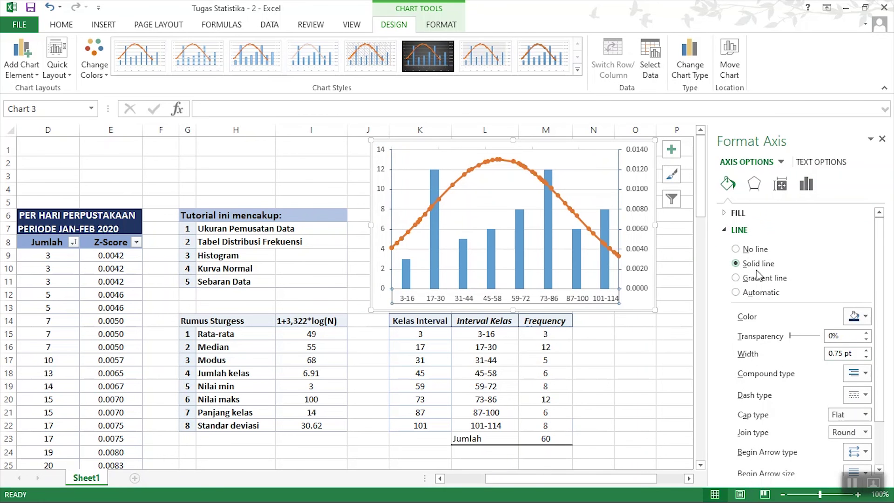
left_click(807, 184)
left_click(866, 280)
left_click(827, 319)
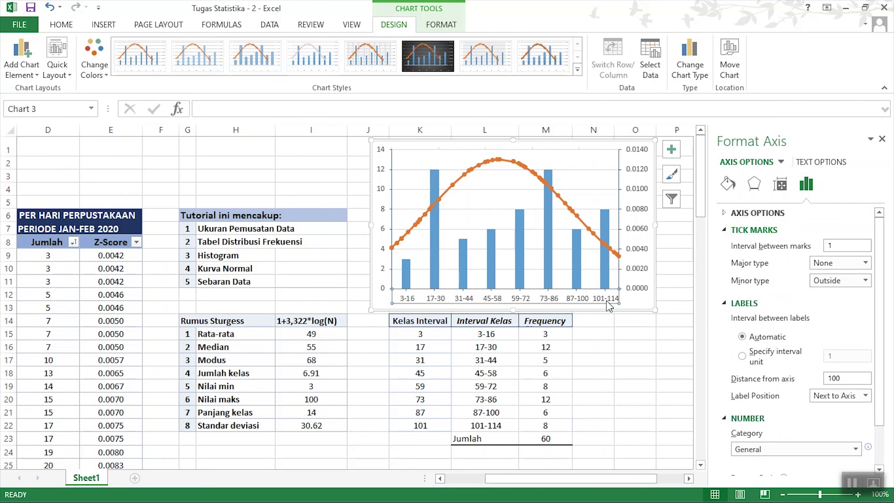
left_click(590, 171)
right_click(590, 170)
left_click(608, 175)
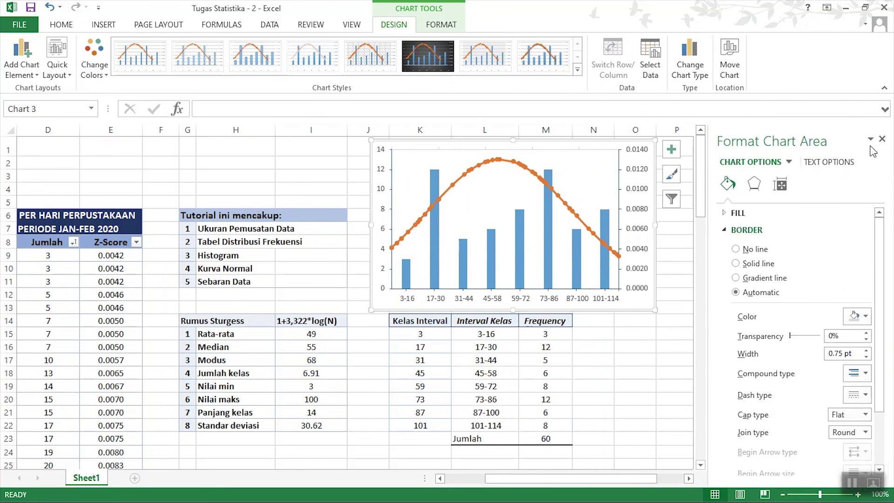
left_click(882, 139)
Move the chart beside the frequency table, starting in column N, and enlarge it to about row 16
key("Delete")
key("ctrl+z")
left_click_drag(652, 292, 402, 346)
left_click(860, 359)
left_click(861, 321)
scroll(447, 298, "left", 5)
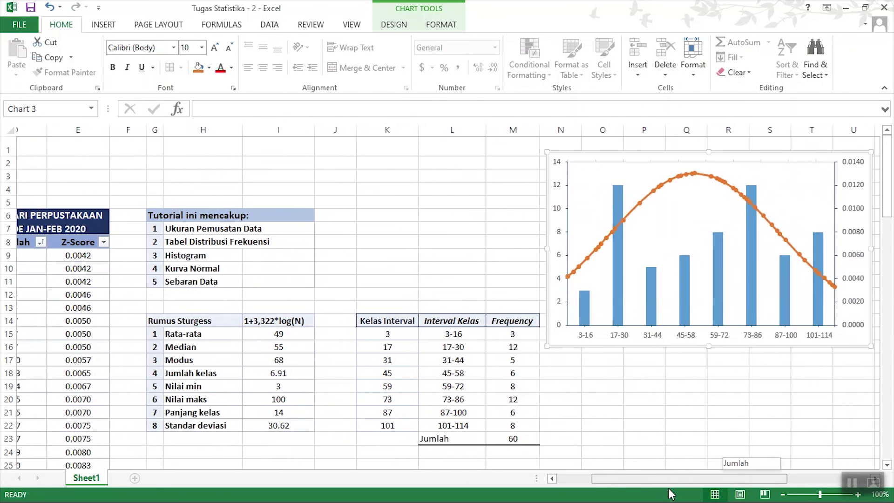
Format the secondary vertical axis labels as Number with 3 decimal places
right_click(827, 205)
left_click(760, 346)
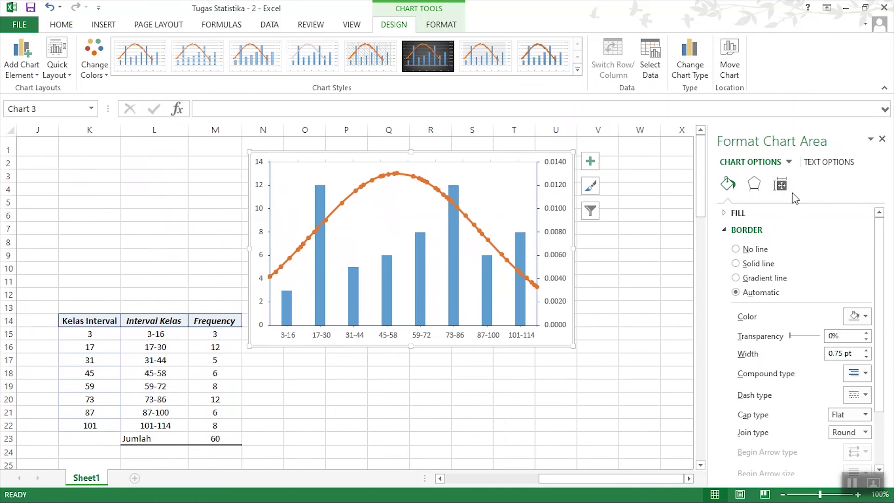
double_click(807, 313)
type("3")
left_click(847, 248)
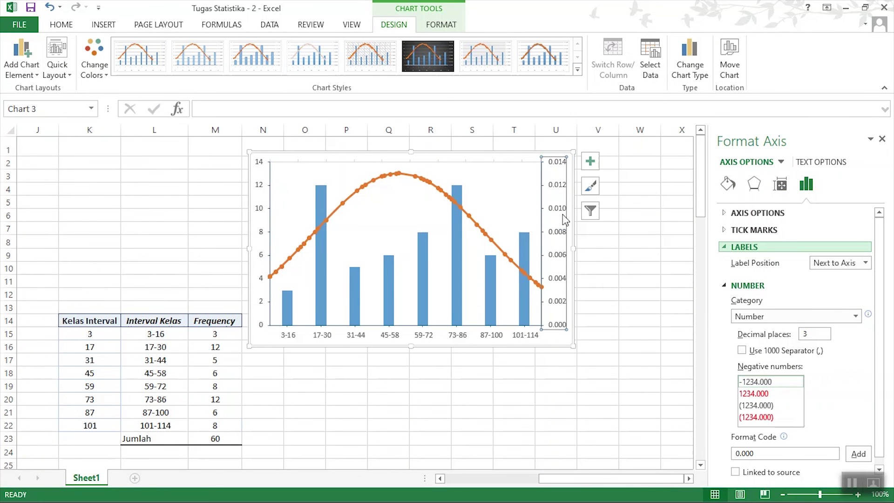
left_click(883, 140)
left_click(763, 257)
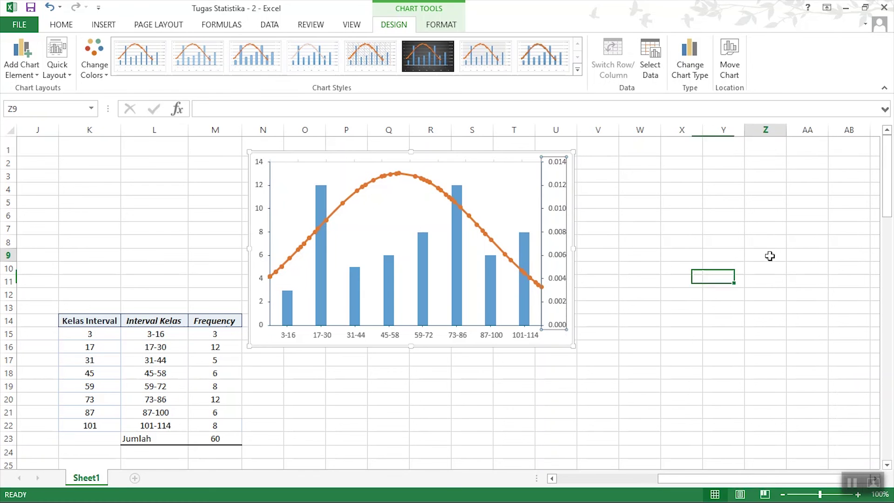
Add a primary vertical axis title reading "Frekuensi"
left_click(269, 277)
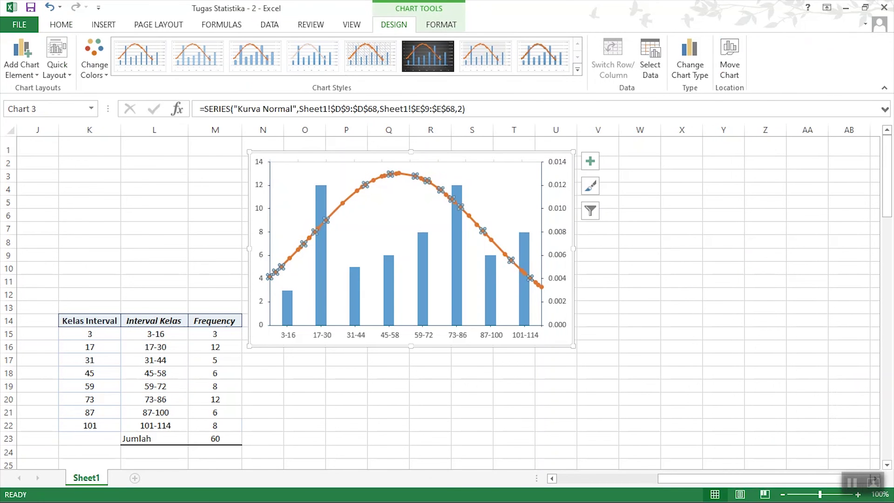
left_click(35, 71)
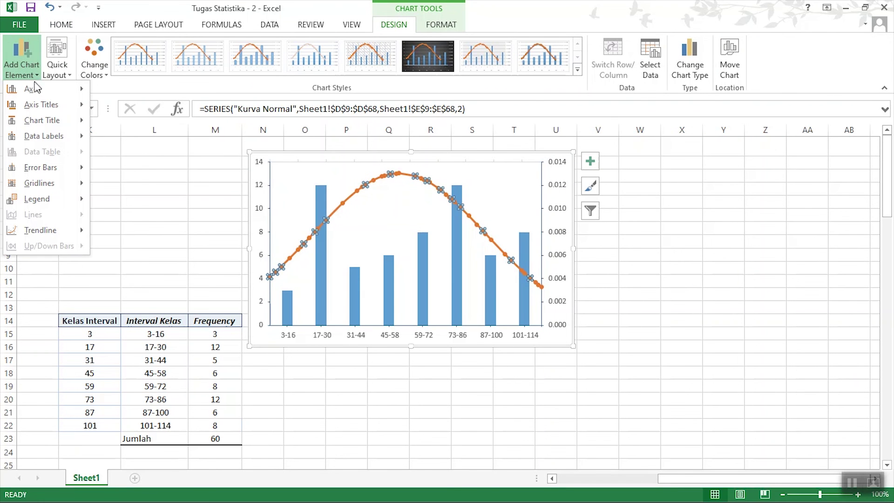
mouse_move(43, 105)
left_click(152, 141)
left_click_drag(268, 229, 264, 261)
type("Frekuensi")
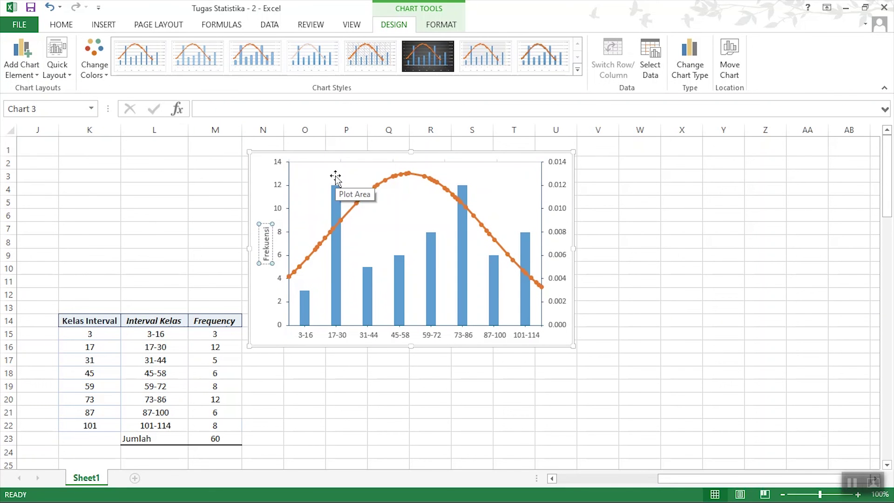
Add a primary horizontal axis title reading "Interval Kelas"
left_click(21, 56)
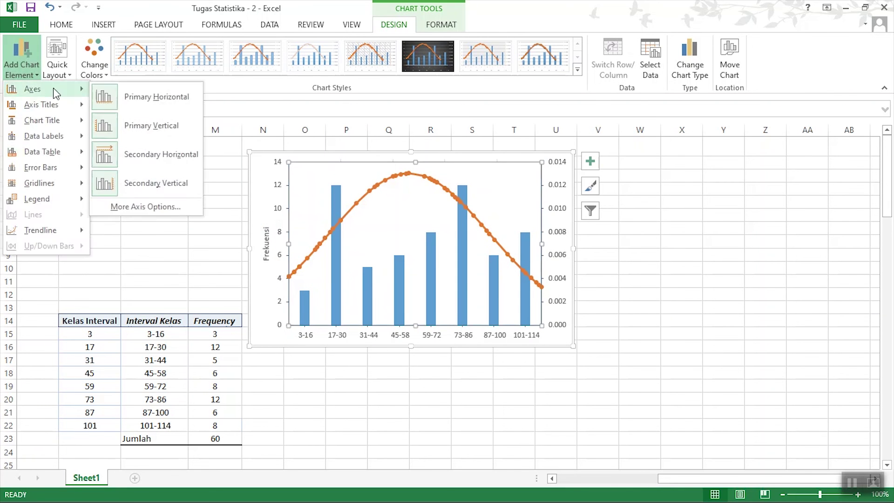
left_click(151, 111)
left_click_drag(434, 330, 392, 332)
type("Interval Kelas")
left_click(577, 272)
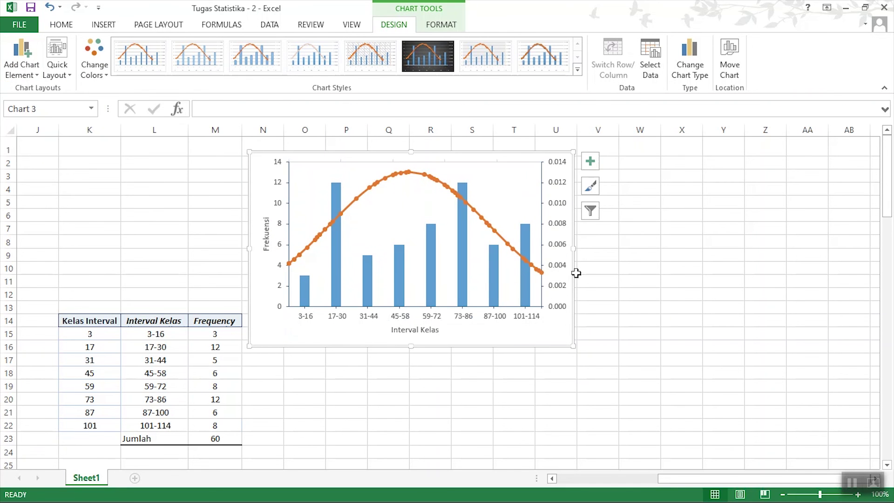
Add a secondary vertical axis title reading "Z-score"
left_click(21, 56)
mouse_move(45, 104)
left_click(166, 198)
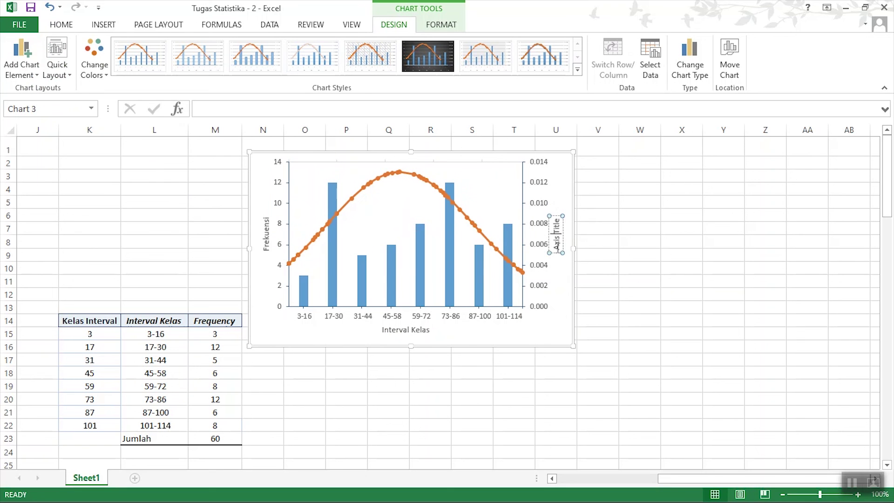
type("Z-score")
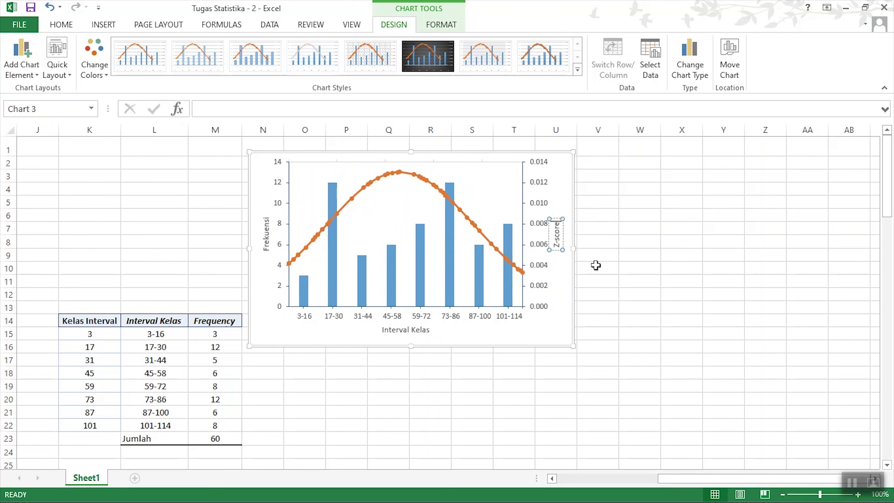
left_click(596, 265)
Make the Z-score, Frekuensi and Interval Kelas axis titles bold
left_click(558, 235)
left_click(267, 232)
left_click(61, 25)
left_click(113, 68)
left_click(405, 330)
key("ctrl+b")
left_click(615, 321)
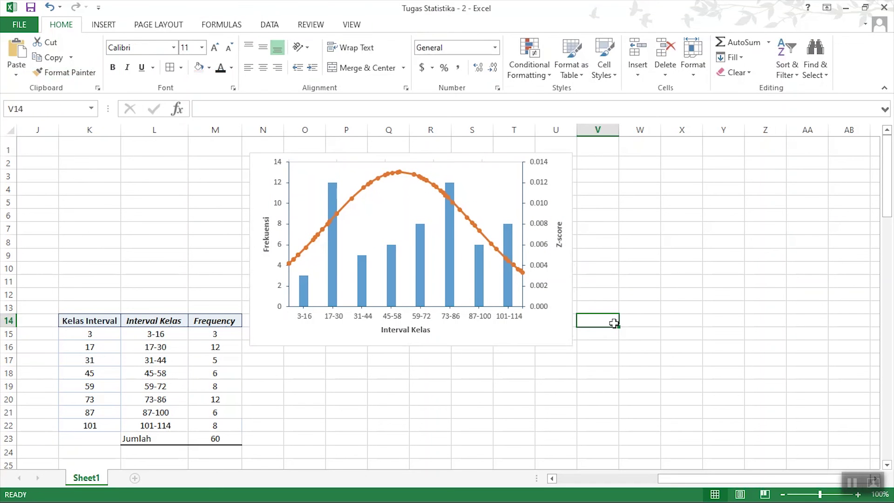
Add a title above the chart reading "Distribusi Data Pengguna Internet Perpustakaan Hogwarts University Jan-Feb 2020"
left_click(416, 160)
left_click(394, 25)
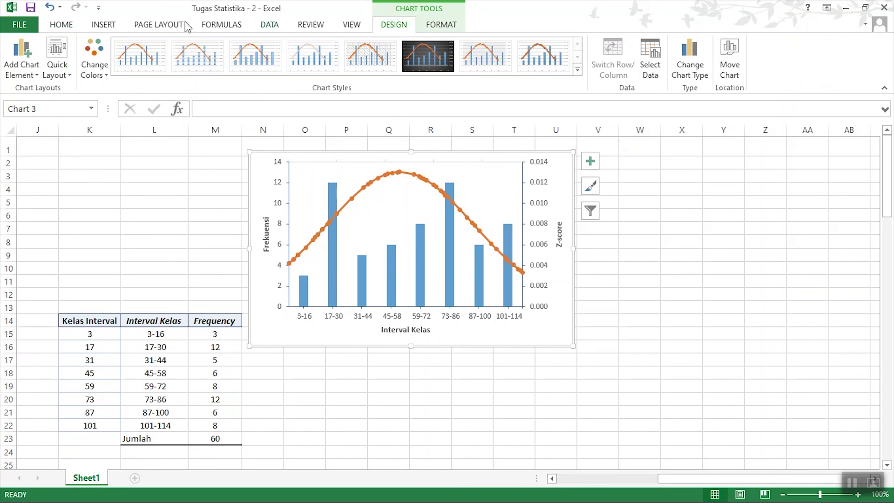
left_click(21, 66)
mouse_move(39, 114)
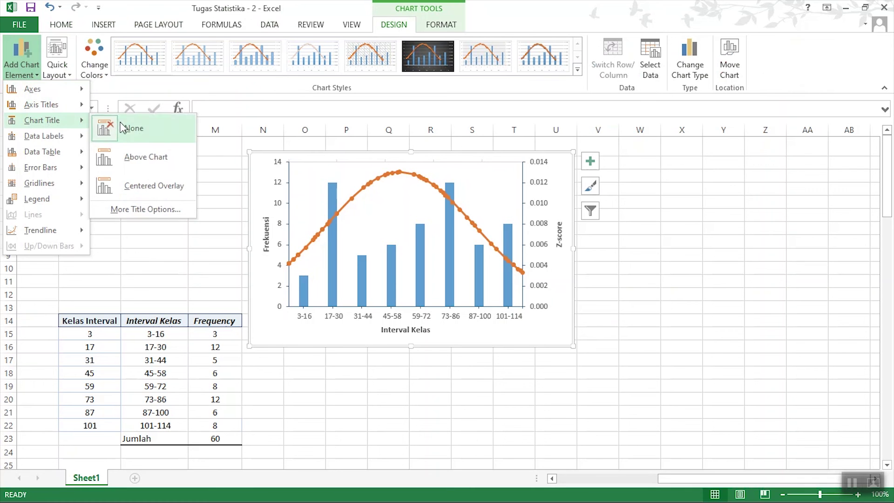
left_click(134, 155)
left_click(627, 480)
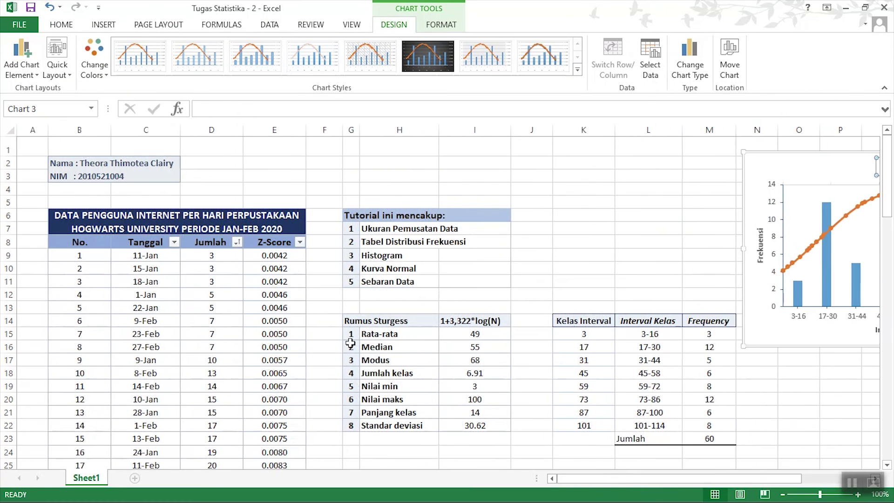
left_click_drag(604, 482, 646, 481)
left_click_drag(717, 167, 781, 169)
type("Dist")
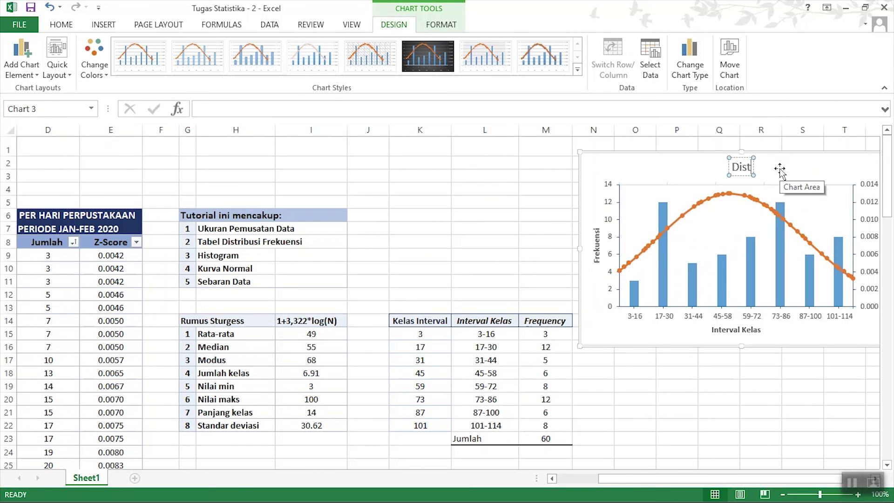
type("ribusi Data Pengguna Internet Perpustakaan Hogwarts ")
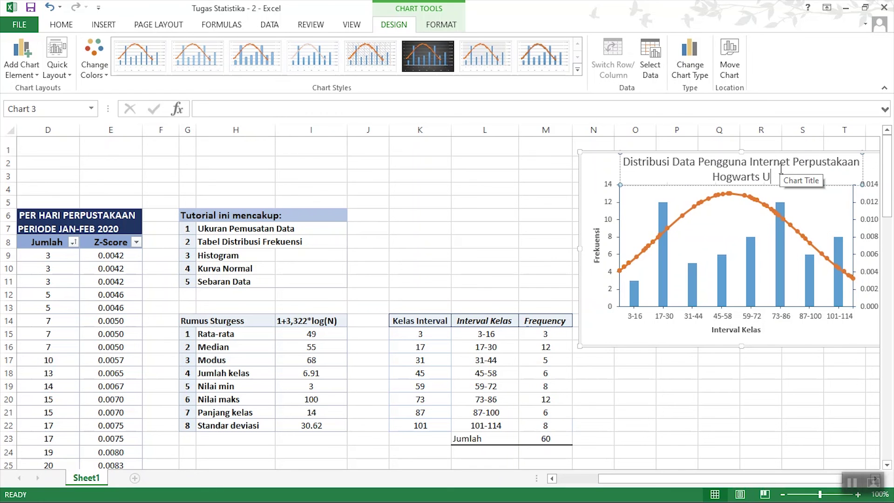
type("University Jan-Feb 2020")
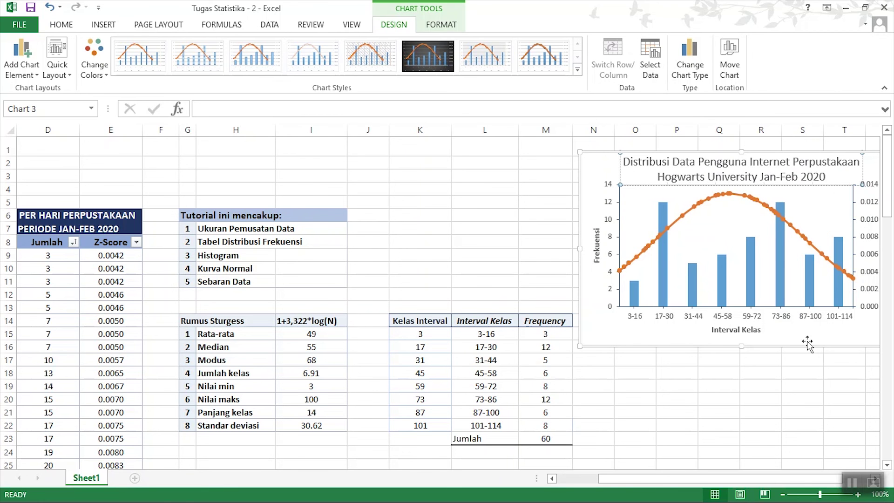
left_click(834, 399)
Format the chart title as bold with a font size of 12
left_click(770, 180)
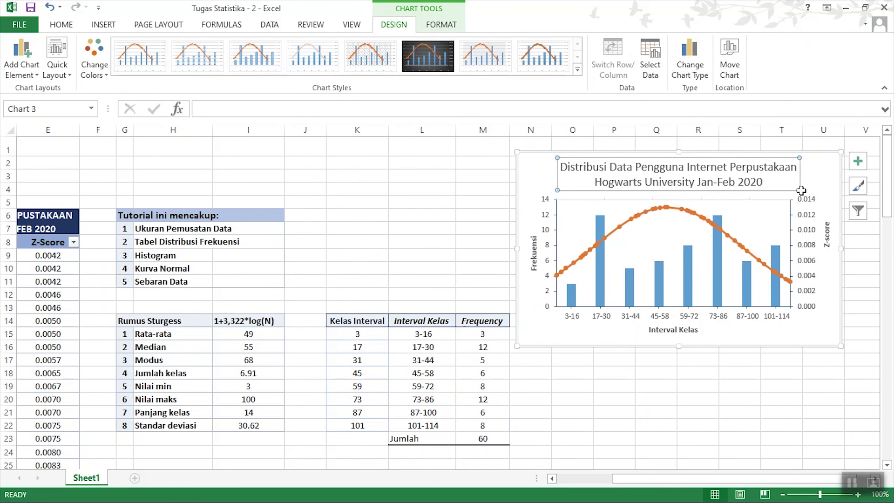
left_click_drag(765, 183, 560, 165)
left_click(62, 24)
left_click(227, 49)
left_click(113, 67)
left_click(810, 184)
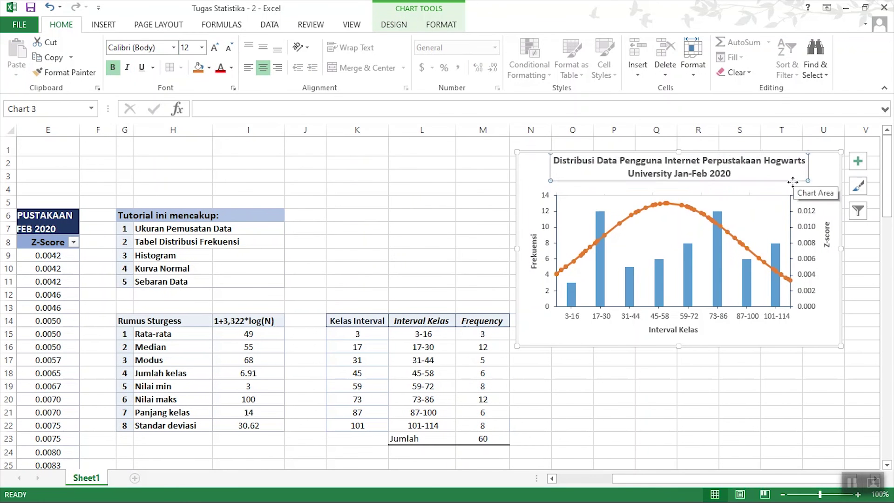
Enlarge the chart and move it down so that it ends beside row 21 of the frequency table
left_click_drag(841, 347, 861, 383)
left_click_drag(763, 381, 767, 405)
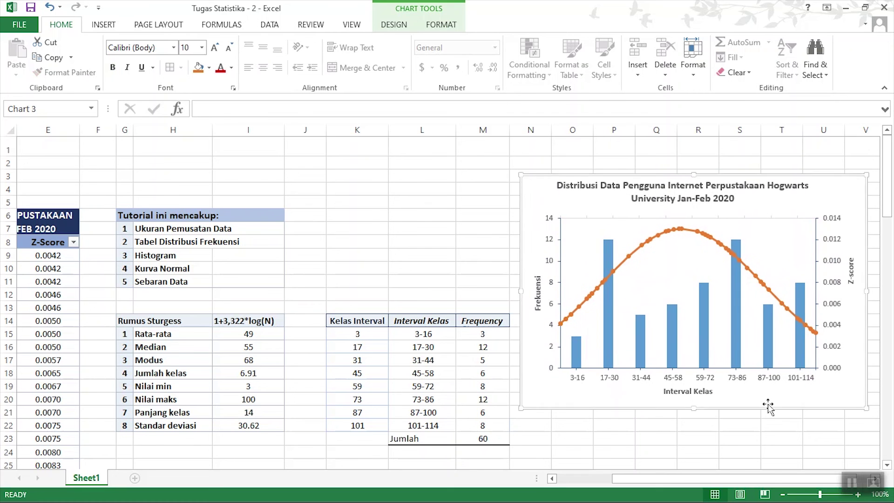
left_click(709, 441)
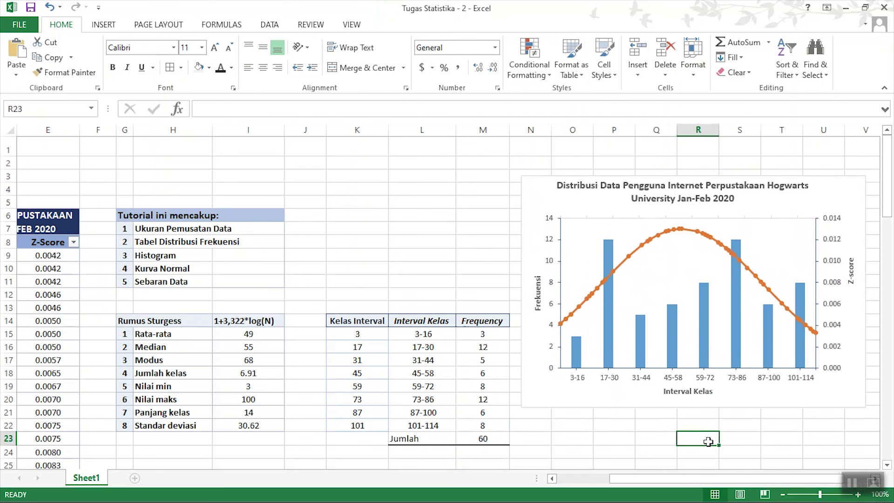